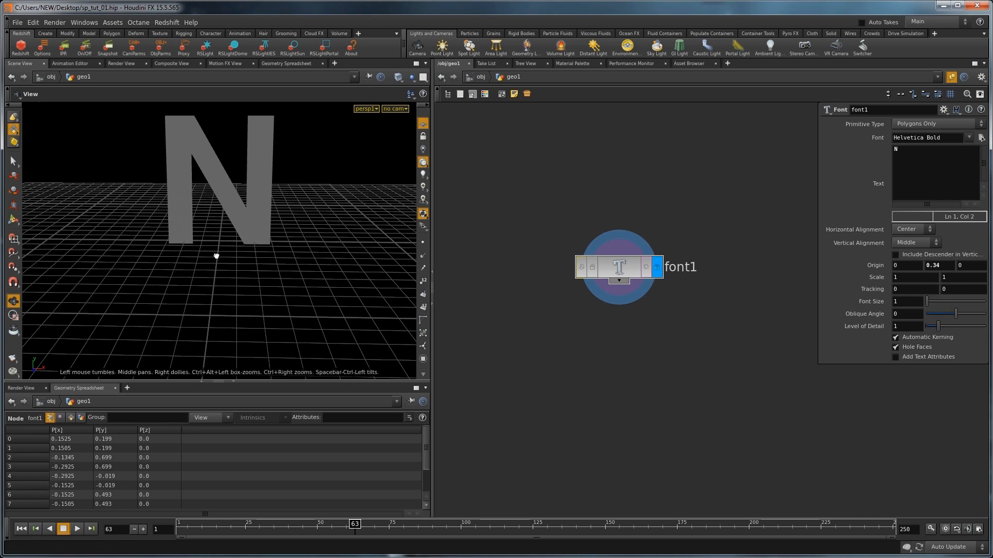
Raise the letter N by setting the Y origin of the font node to 0.35
middle_click_drag(949, 266, 972, 286)
left_click_drag(381, 240, 280, 285)
mouse_move(280, 286)
right_mouse_down()
mouse_move(259, 279)
mouse_move(268, 295)
right_mouse_up()
middle_click_drag(267, 295, 256, 311)
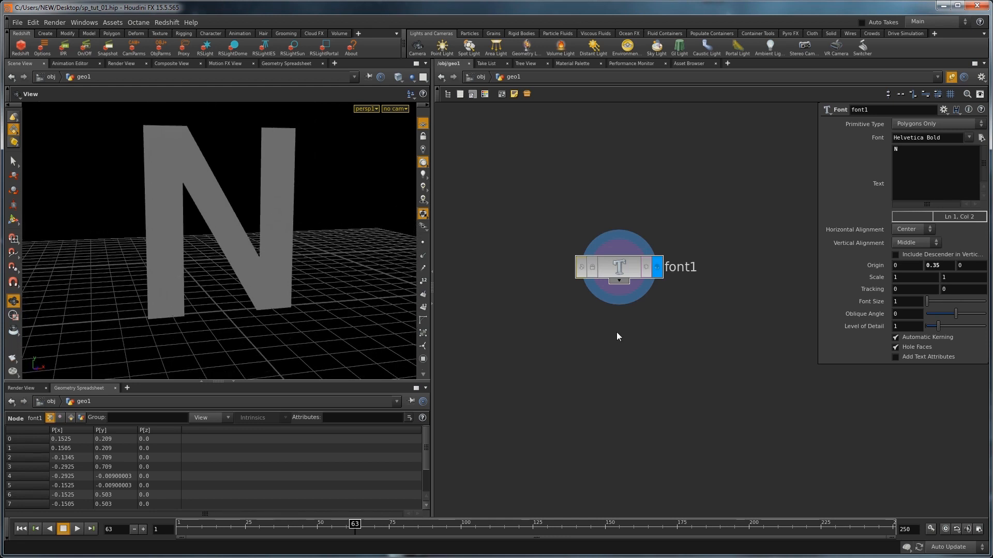
Add a PolyExtrude node below font1, fed by the font's output
key("Tab")
type("po")
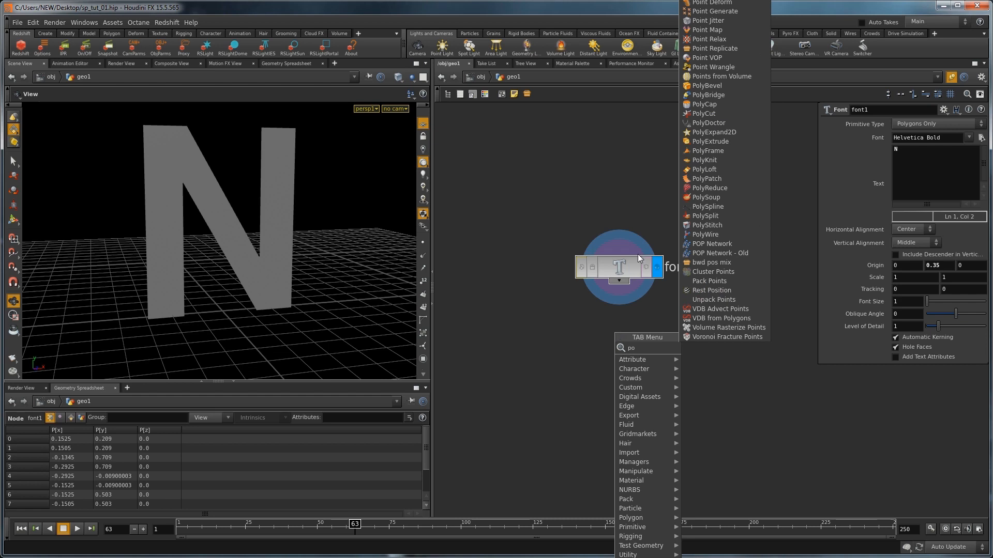
left_click(749, 143)
left_click(619, 333)
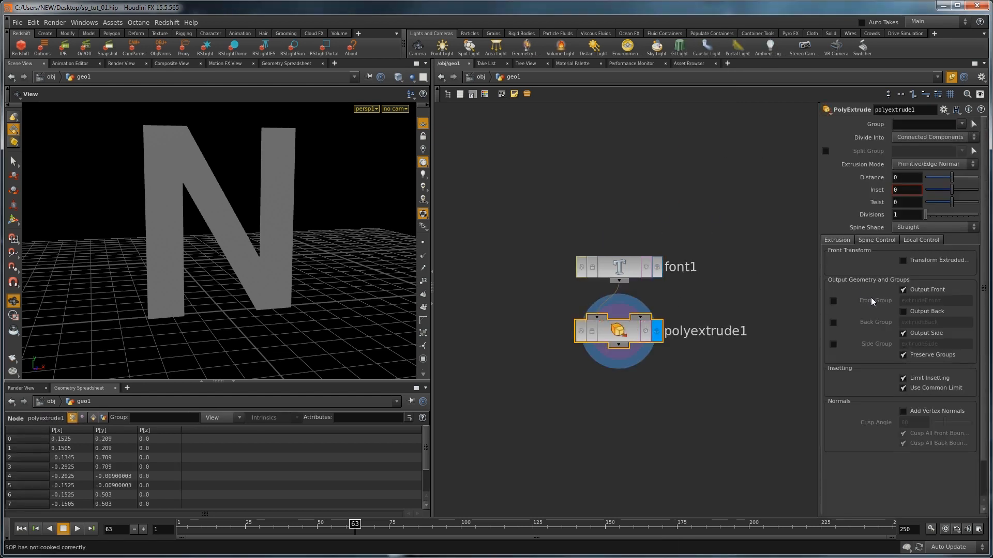
Enable Output Back and Add Vertex Normals on the extrusion and set its distance to 0.17
left_click(903, 312)
left_click(903, 413)
middle_click_drag(917, 181, 954, 192)
left_click_drag(410, 227, 250, 222)
scroll(261, 223, "down", 2)
middle_click_drag(646, 405, 634, 340)
scroll(644, 338, "down", 1)
scroll(634, 340, "up", 1)
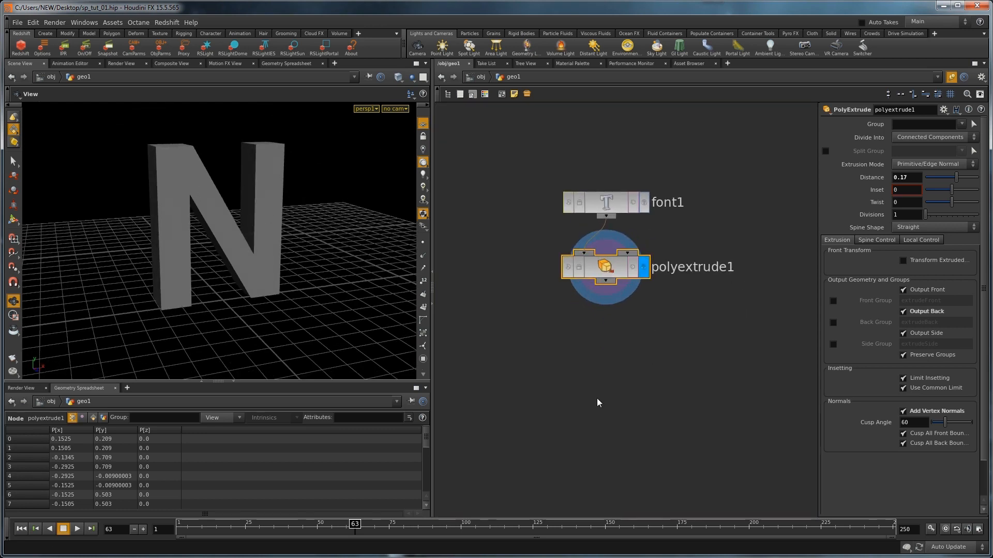
Add a Divide node after polyextrude1 and make it the displayed node
left_click(597, 333)
key("Tab")
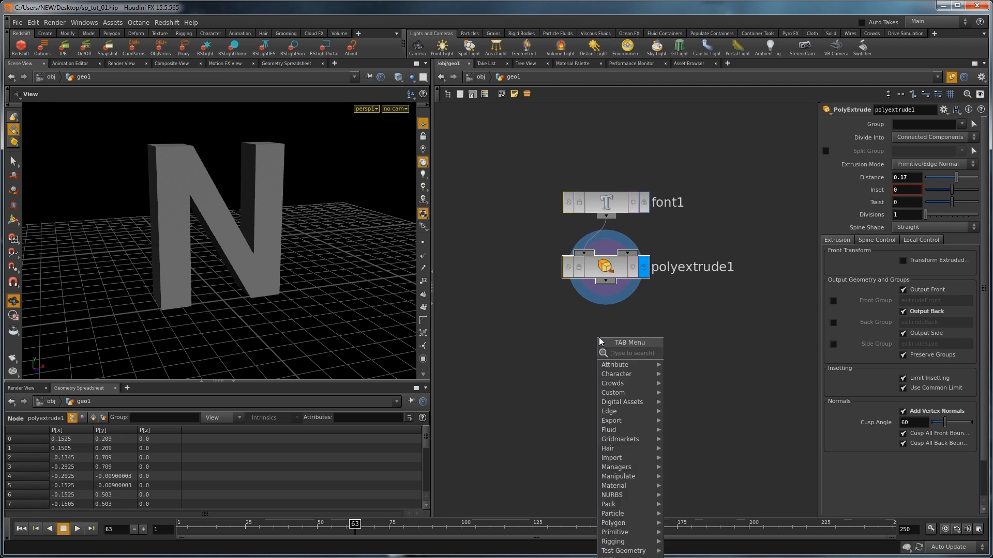
type("div")
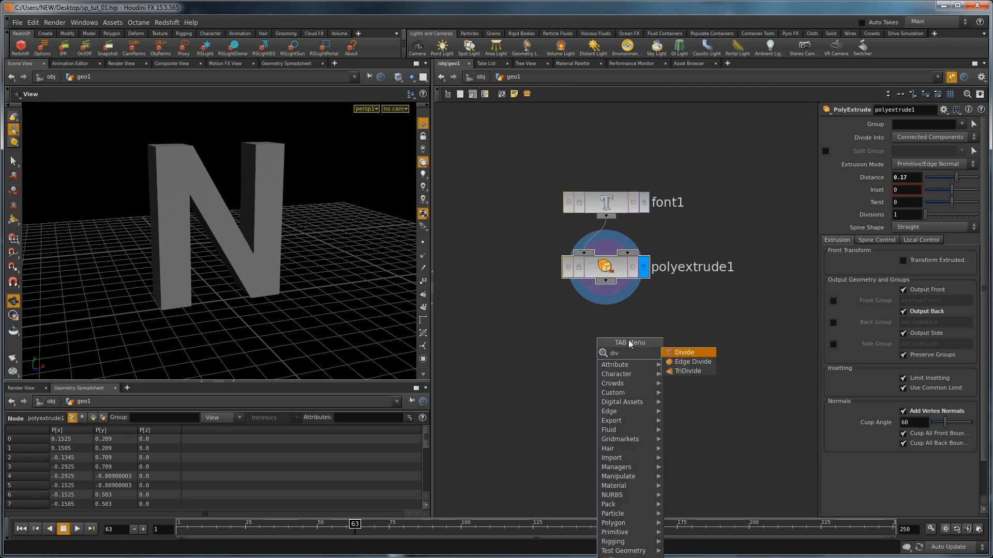
left_click(699, 357)
left_click(634, 336)
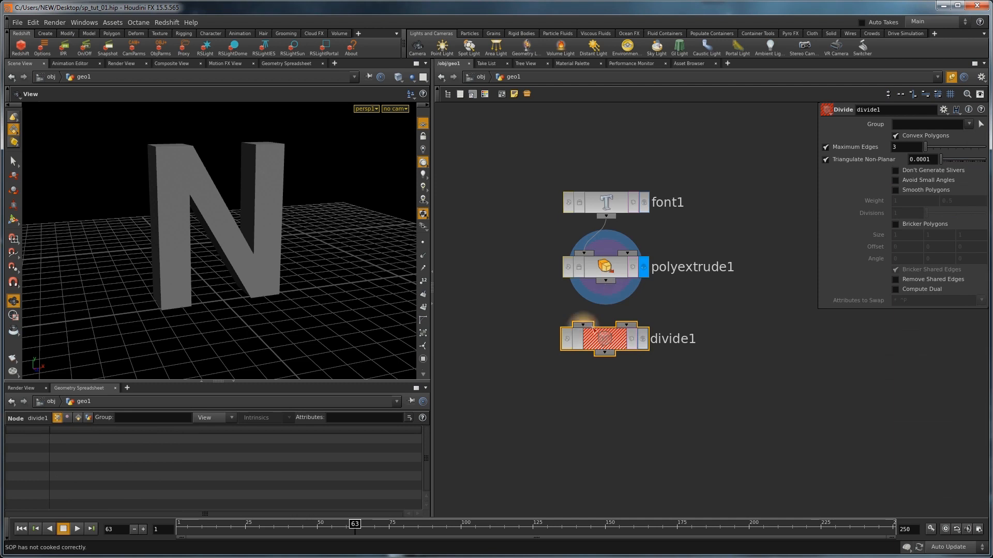
left_click(641, 339)
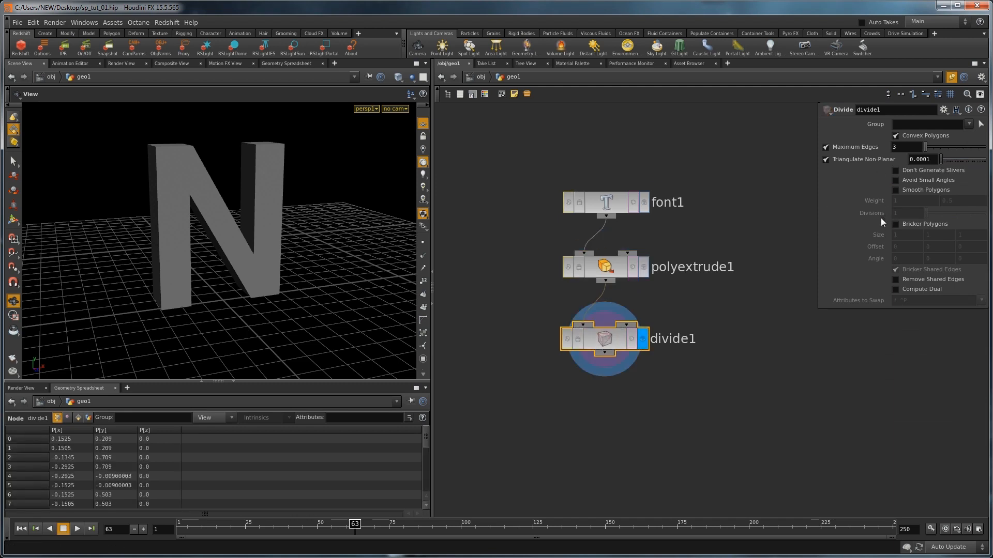
Turn off Convex Polygons on the Divide node and enable Bricker Polygons with a size of 0.15 on all axes
left_click(898, 136)
left_click_drag(818, 209, 759, 213)
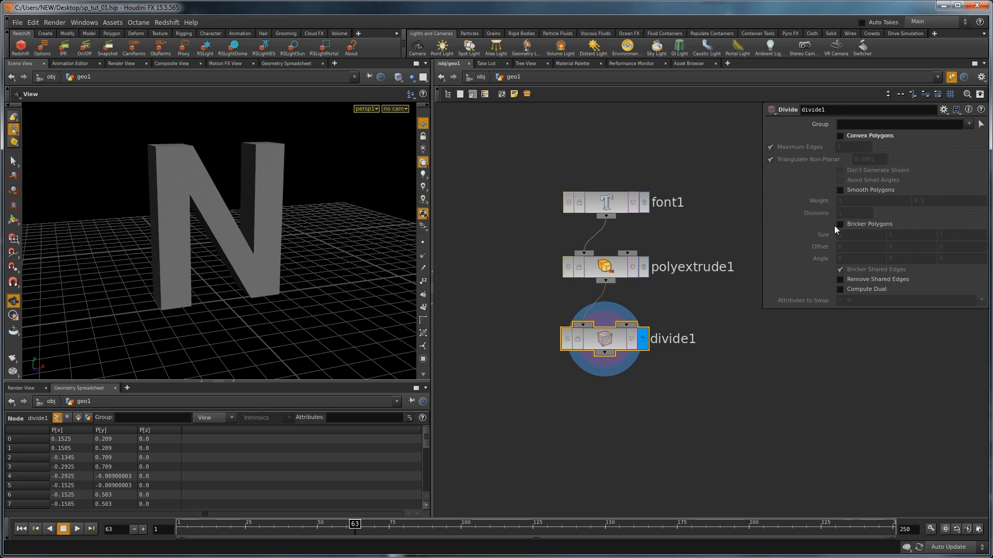
left_click(839, 225)
middle_click_drag(824, 240, 444, 243)
scroll(278, 230, "up", 3)
scroll(288, 280, "down", 4)
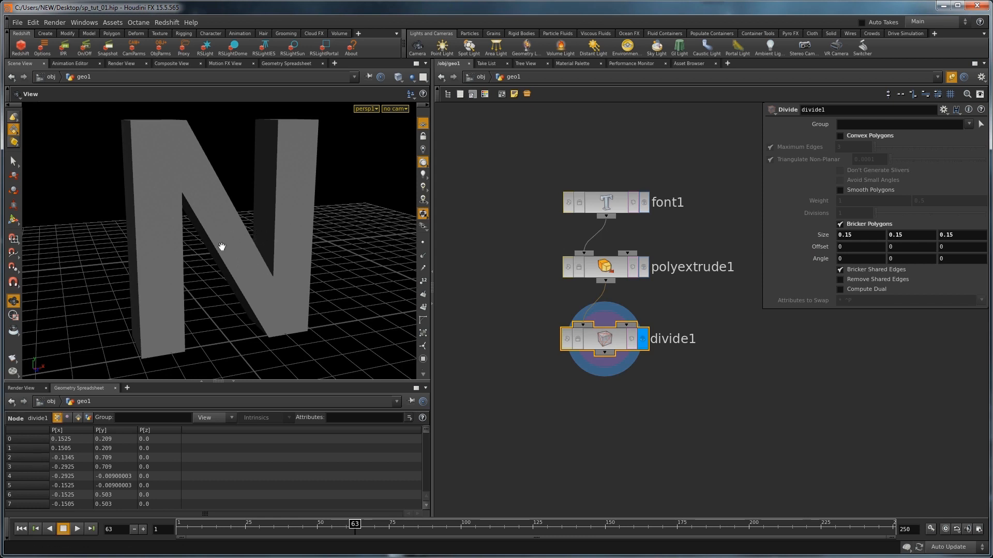
Show the wireframe over the shaded letter and set the bricker size to 0.04 on all axes
key("shift+w")
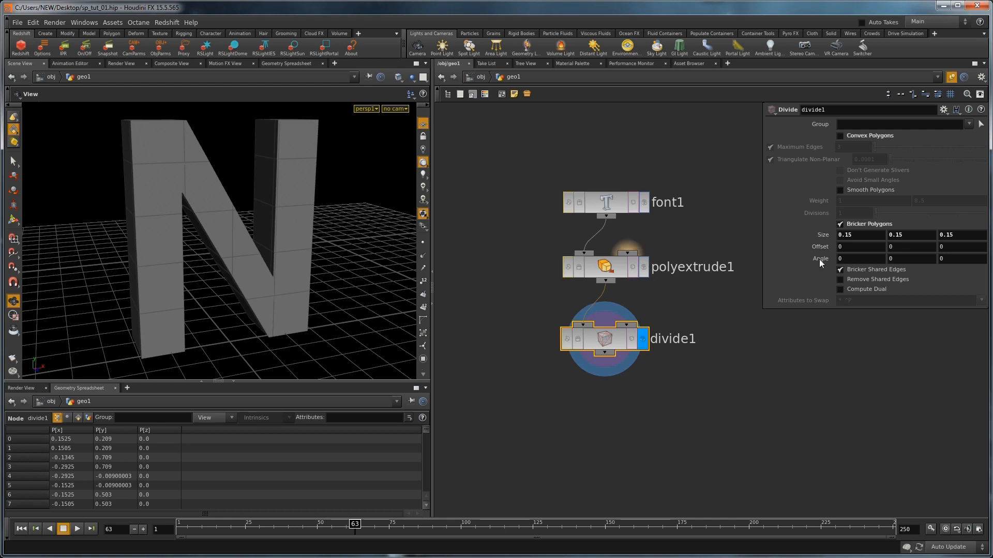
middle_click_drag(828, 235, 768, 274)
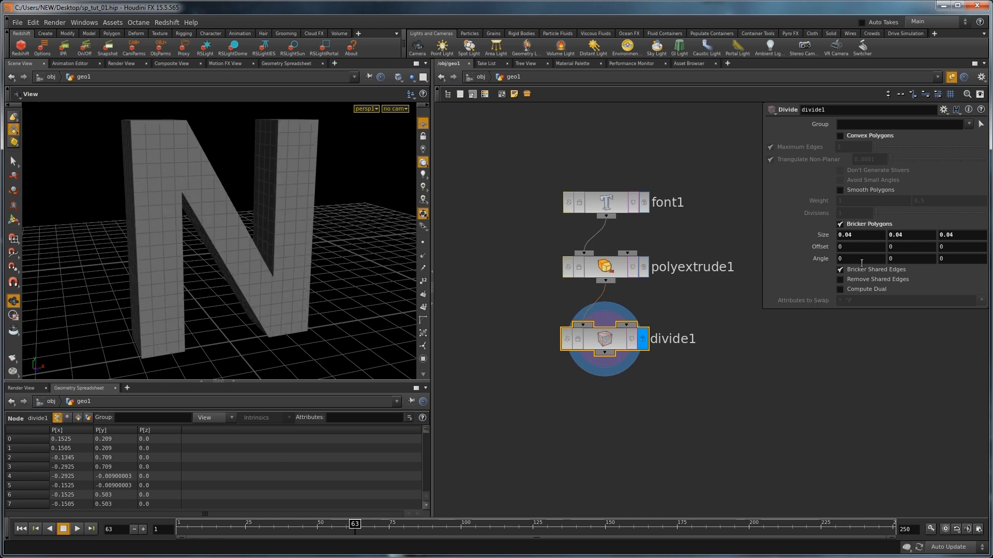
left_click_drag(215, 237, 232, 266)
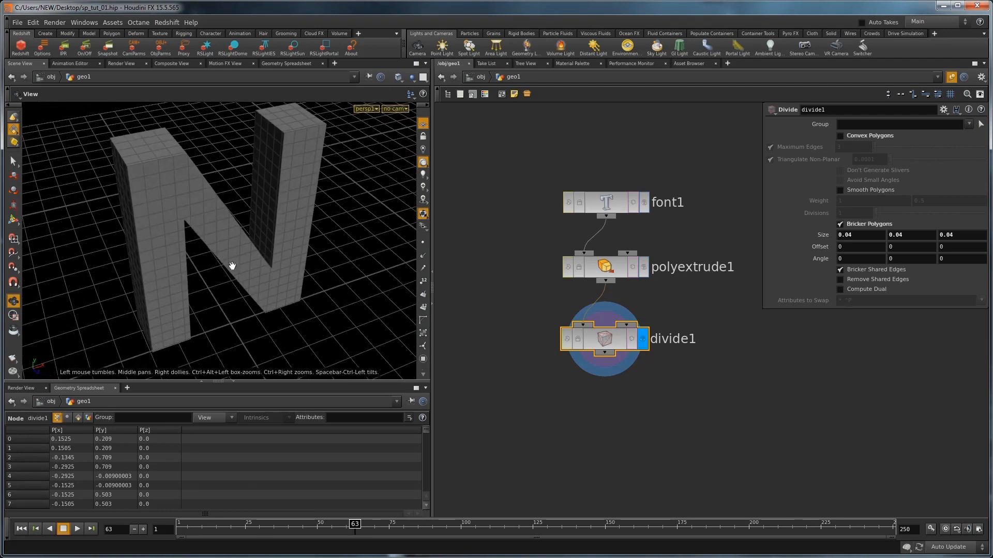
scroll(278, 228, "down", 3)
left_click_drag(279, 228, 264, 217)
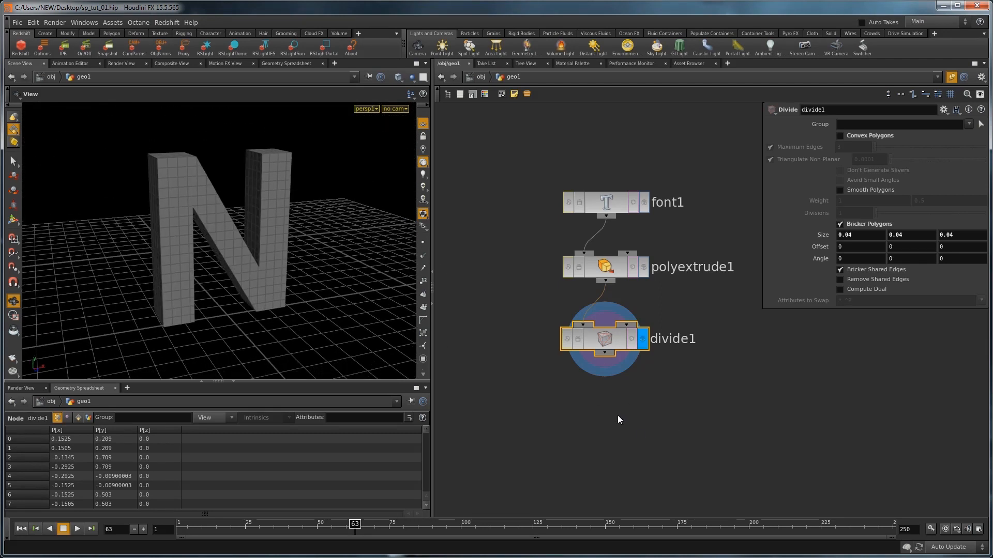
Add a Group node after divide1 and make it the displayed node
middle_click_drag(618, 414, 616, 382)
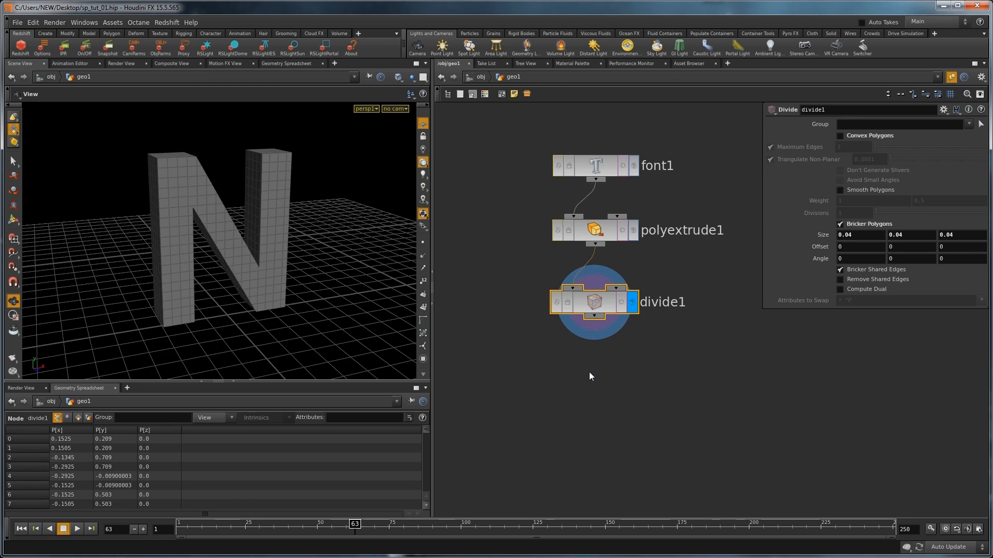
key("Tab")
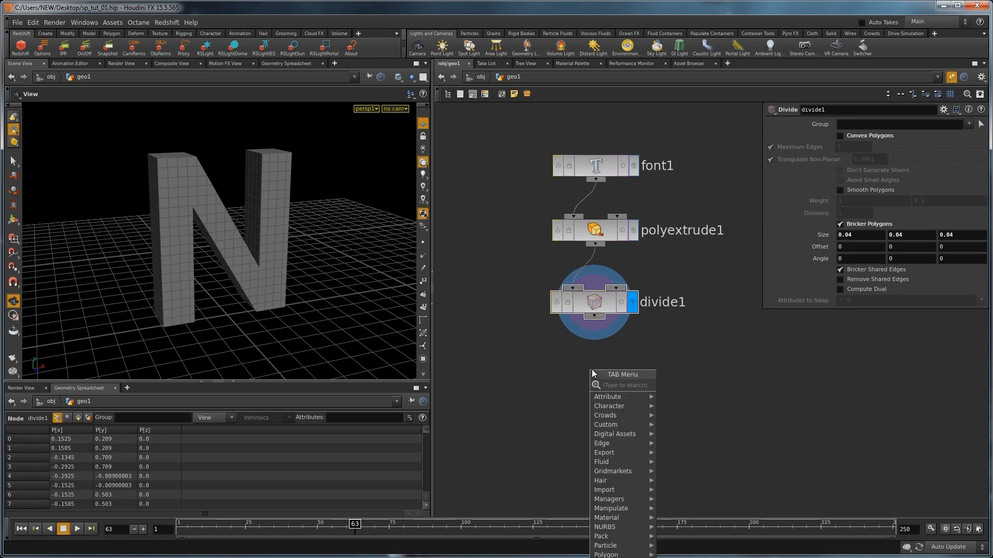
left_click(661, 389)
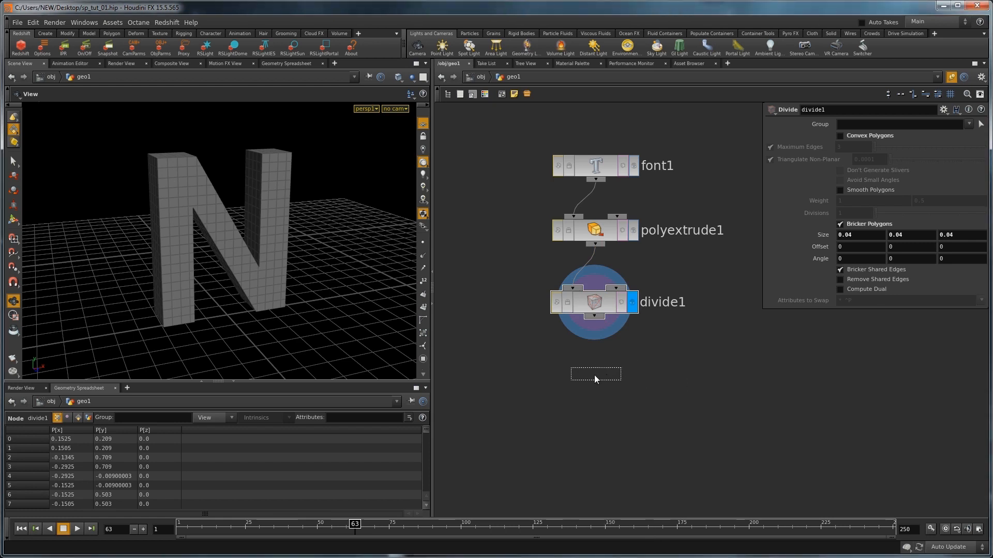
left_click(593, 376)
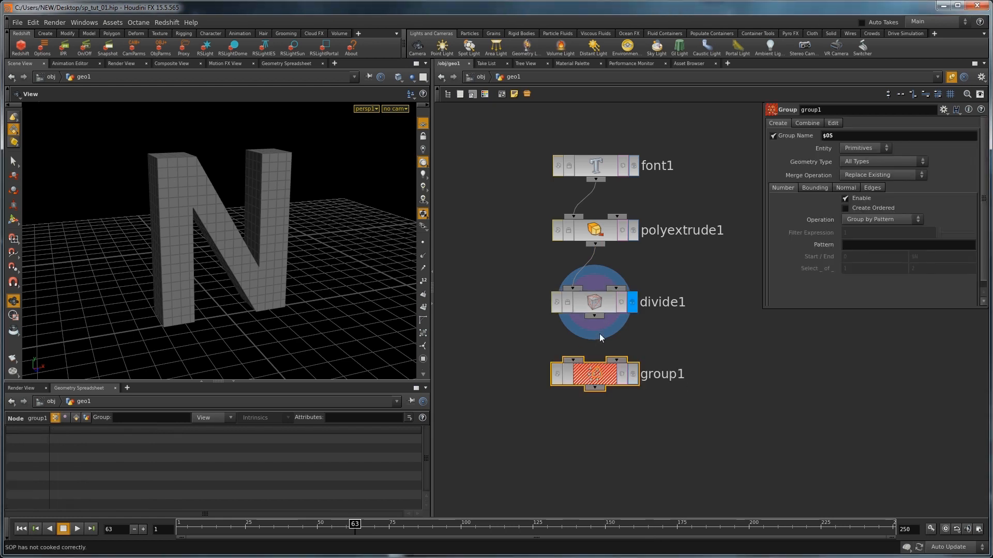
left_click(633, 379)
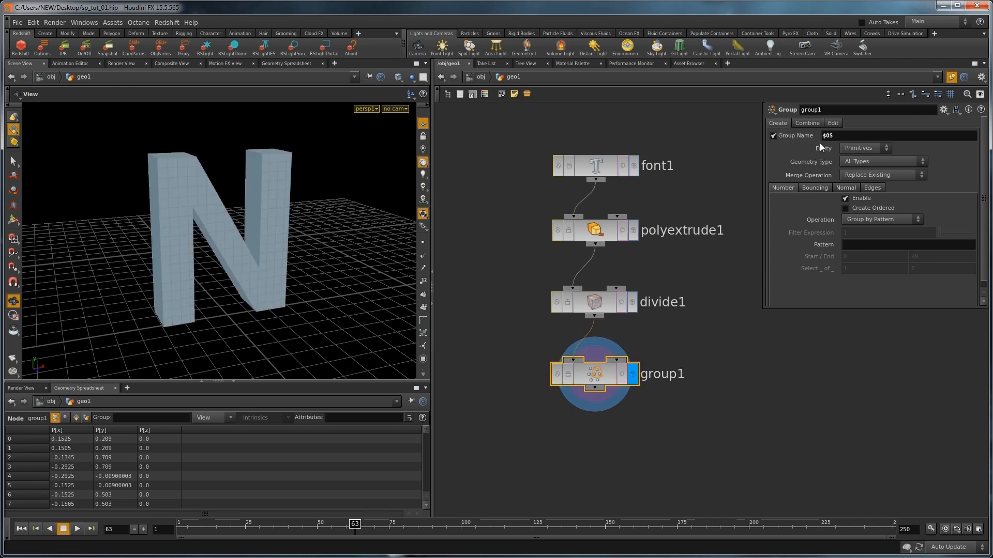
right_click(793, 138)
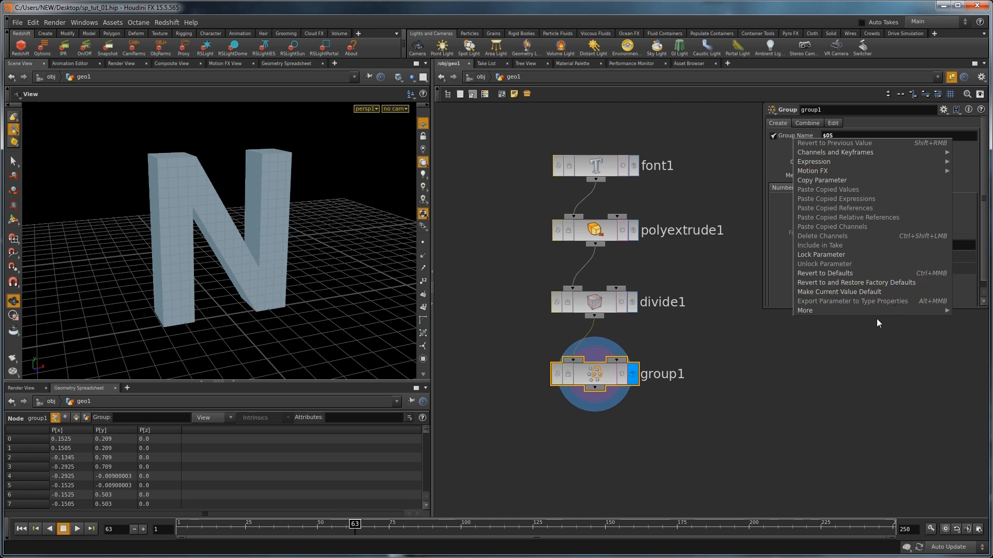
left_click(808, 351)
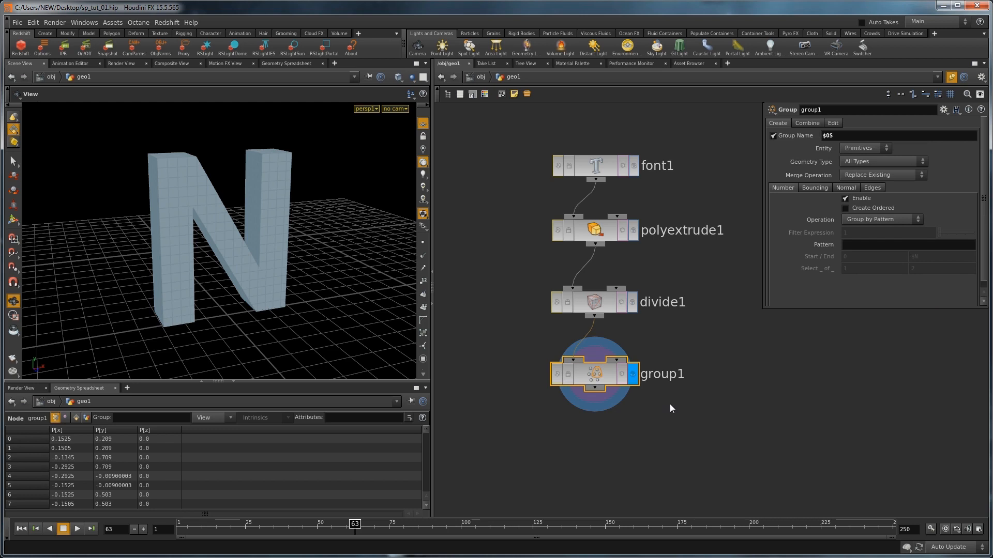
Rename the group node to start
double_click(681, 384)
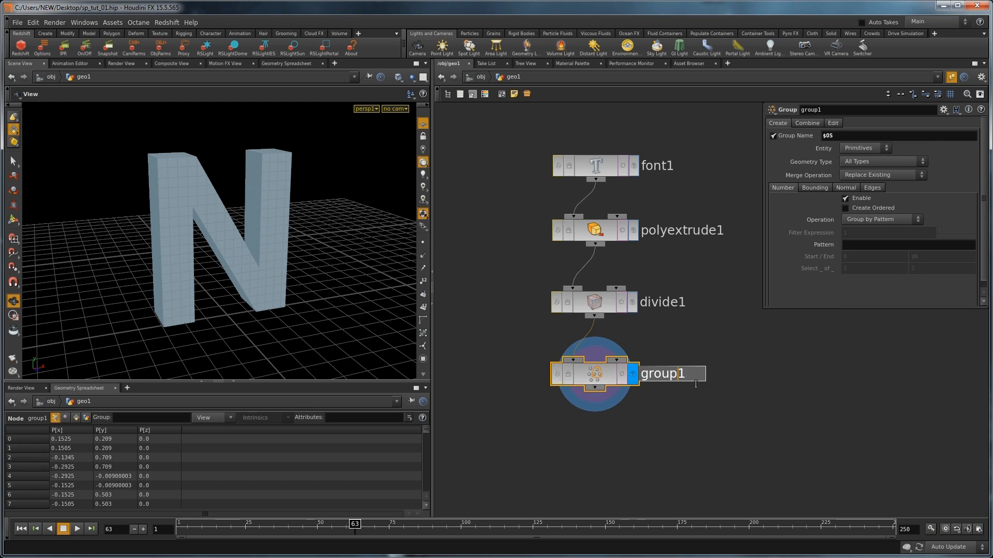
key("BackSpace")
key("BackSpace")
key("BackSpace")
key("BackSpace")
key("BackSpace")
key("Delete")
type("start")
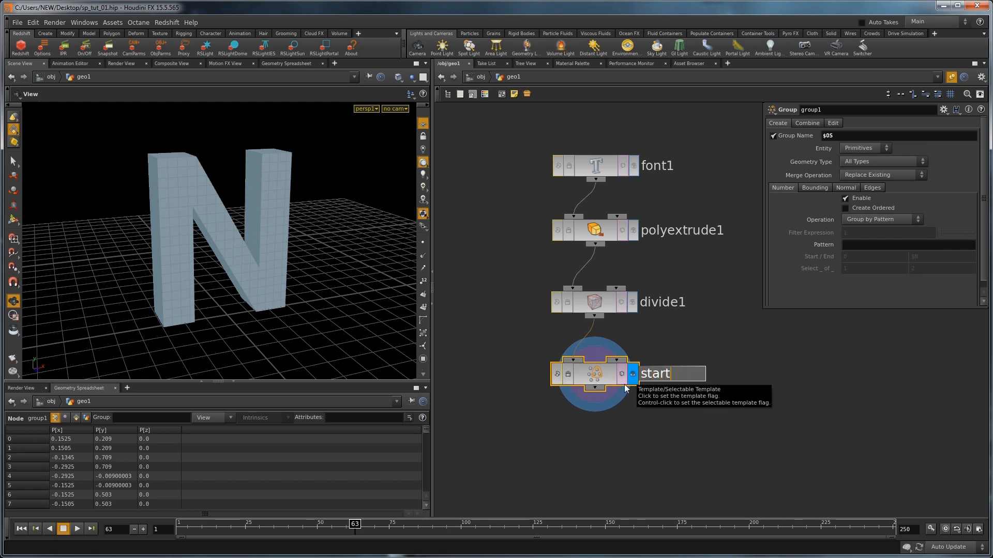
key("Return")
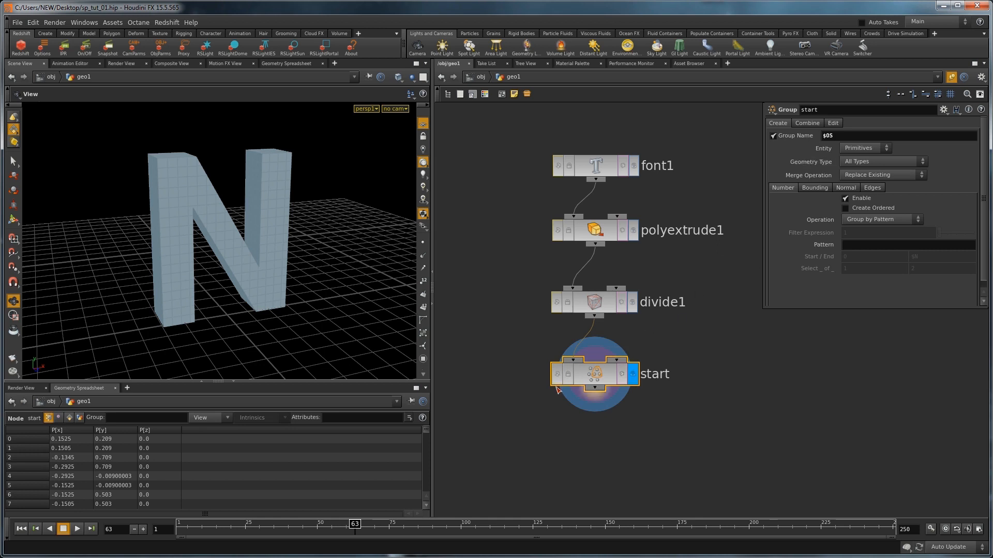
Set the start group's entity to Points and its pattern to 0 so it holds only the first point
key("h")
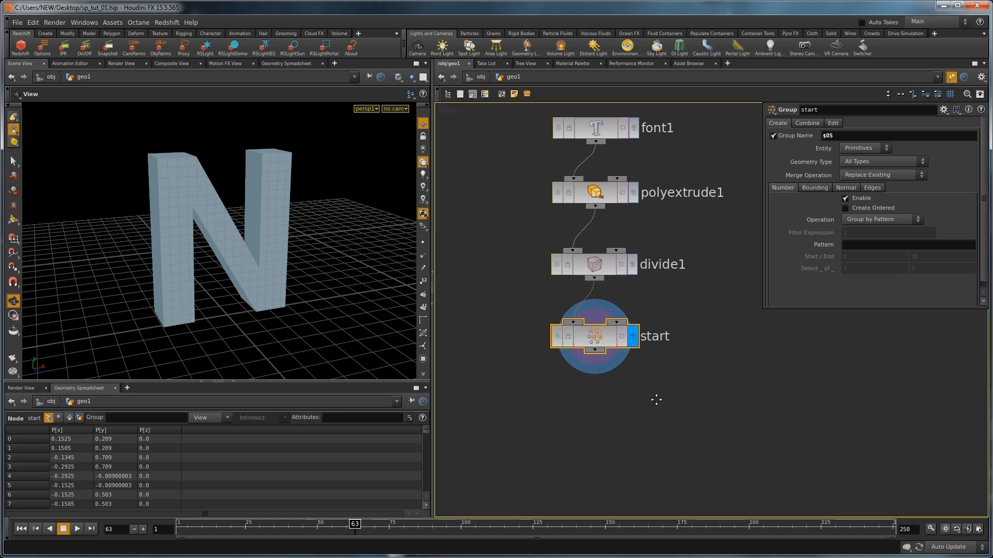
left_click(554, 338)
left_click(557, 339)
left_click(560, 358)
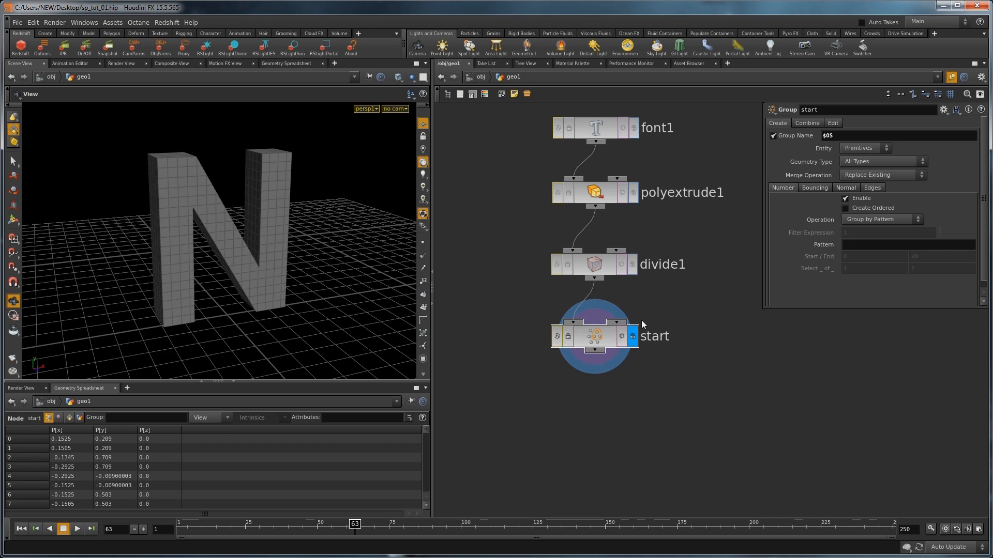
left_click(885, 148)
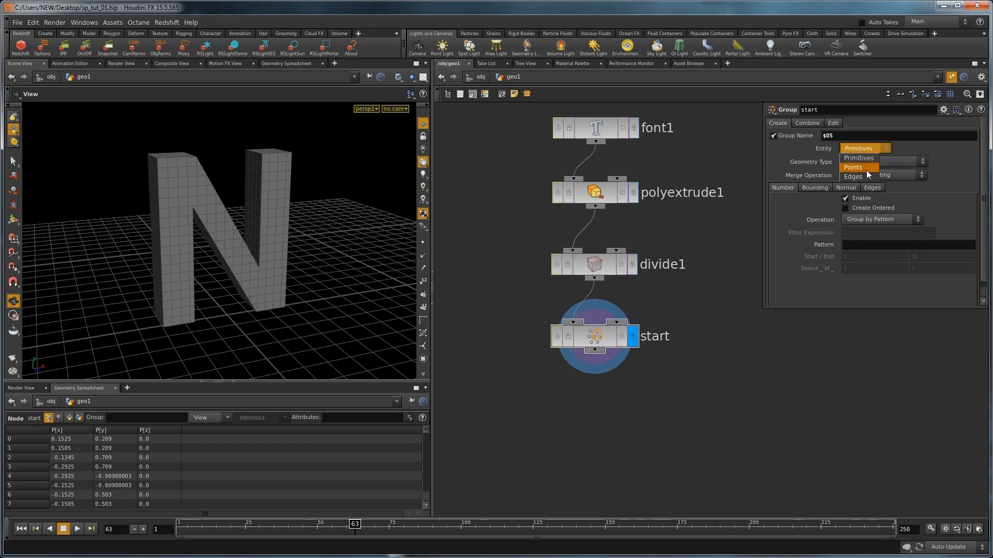
left_click(872, 220)
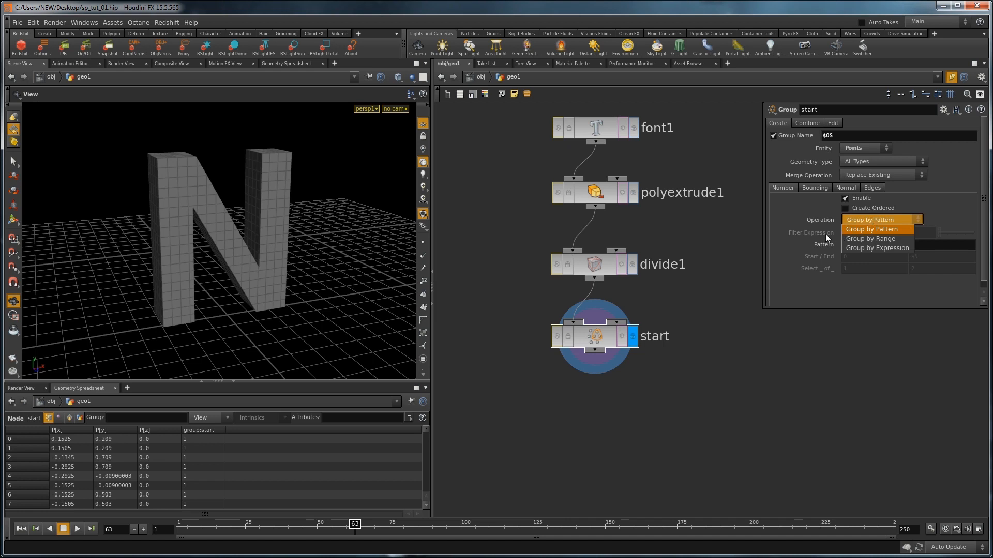
left_click(879, 245)
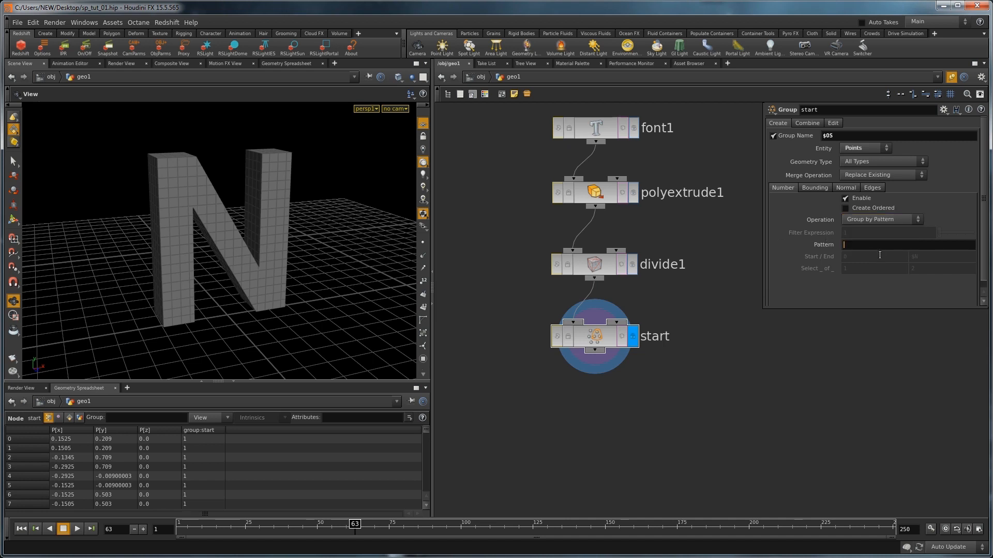
type("0")
key("Return")
left_click_drag(250, 251, 264, 282)
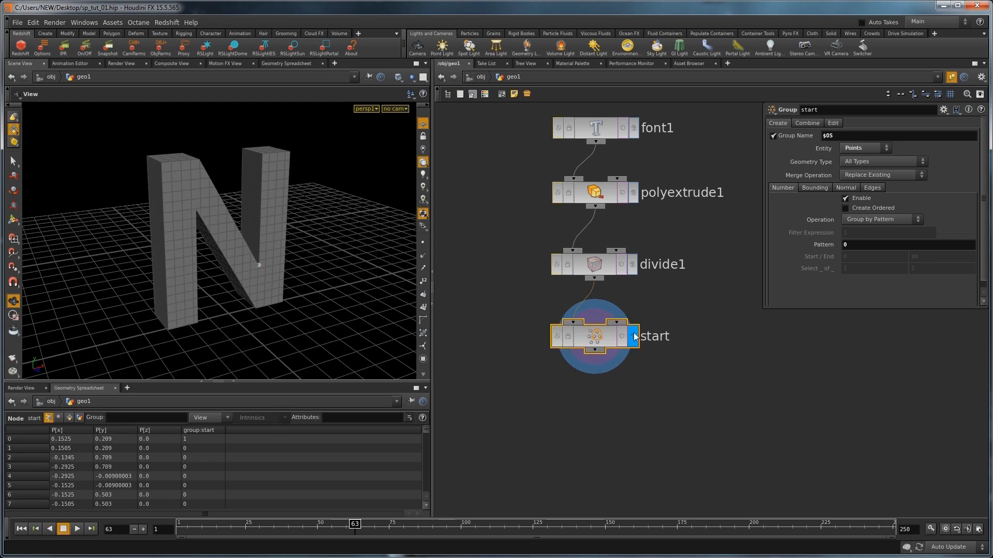
Duplicate the start group as a node named end, wired after the original
left_click_drag(604, 343, 593, 397, "alt")
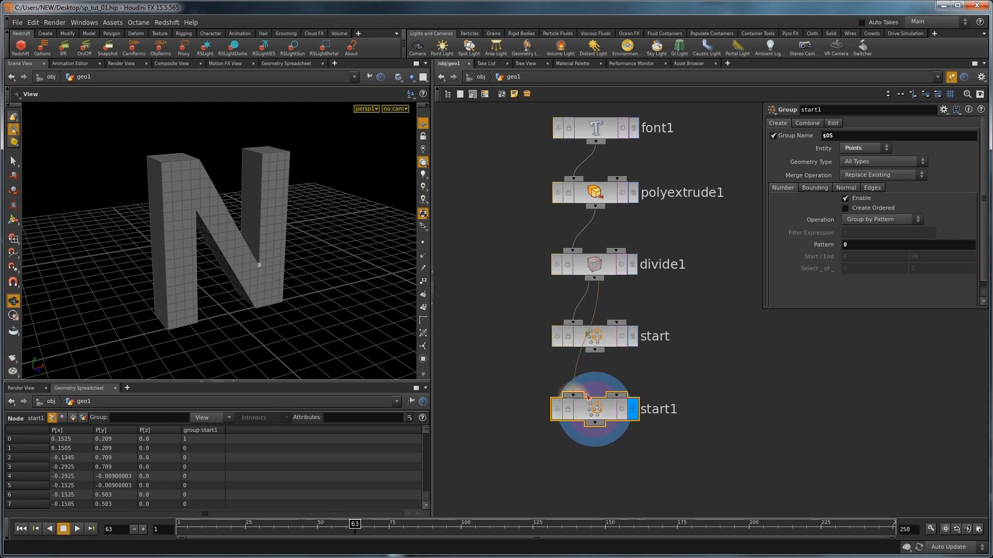
left_click_drag(595, 351, 573, 395)
double_click(667, 417)
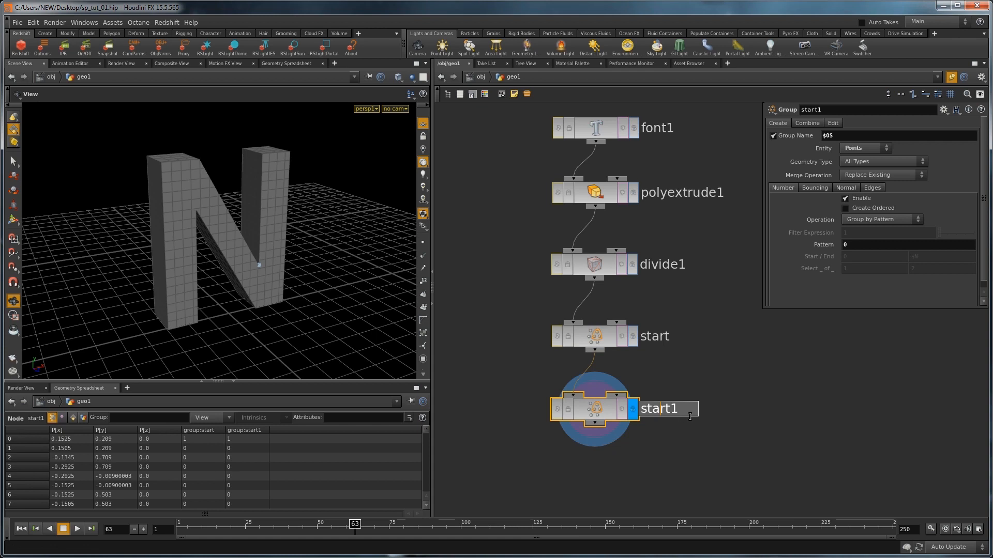
type("end")
key("Return")
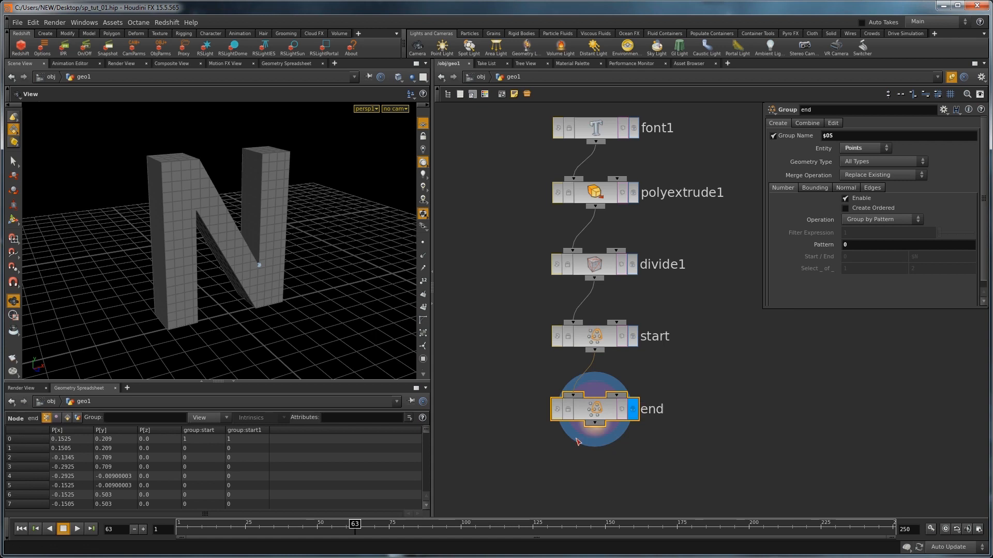
Change the end group's operation to Group by Range so it selects points along the whole letter
left_click(852, 219)
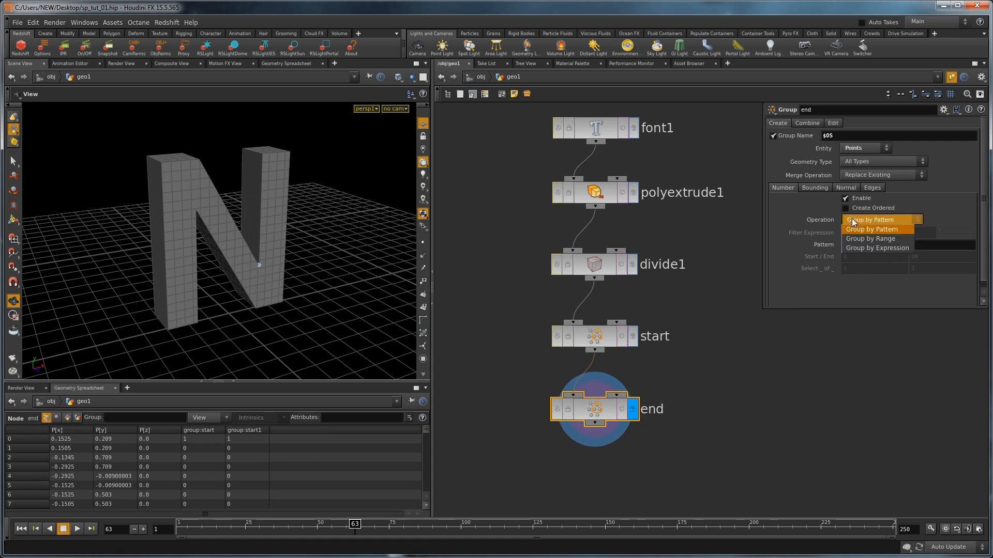
left_click(870, 239)
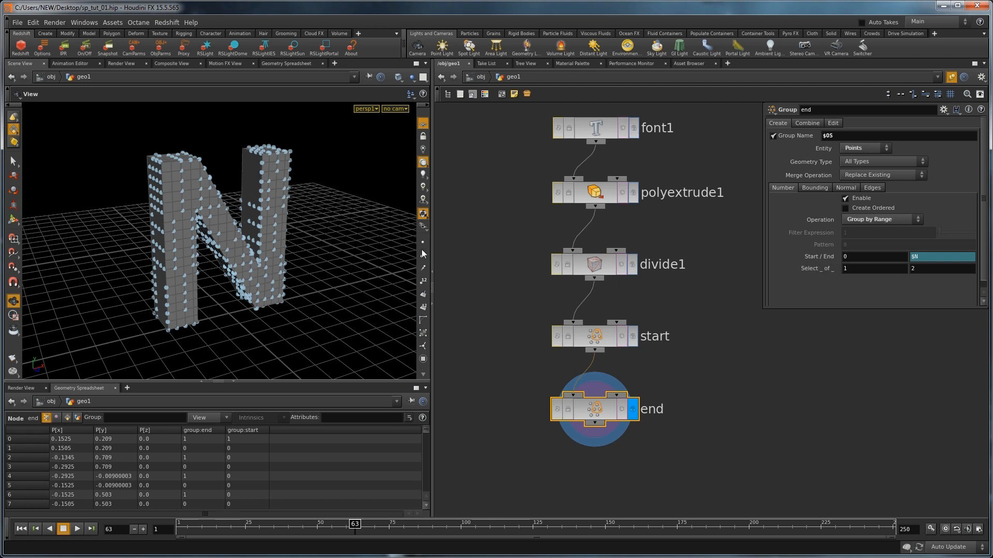
left_click_drag(207, 243, 186, 260)
scroll(649, 364, "down", 2)
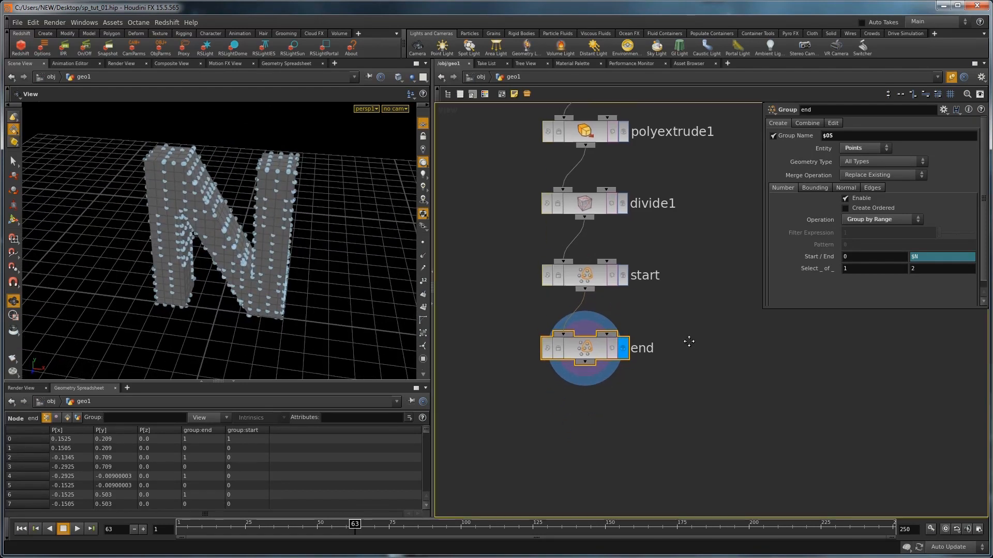
Add a Find Shortest Path node after the end group and make it the displayed node
middle_click_drag(683, 336, 654, 359)
left_click(586, 374)
key("Tab")
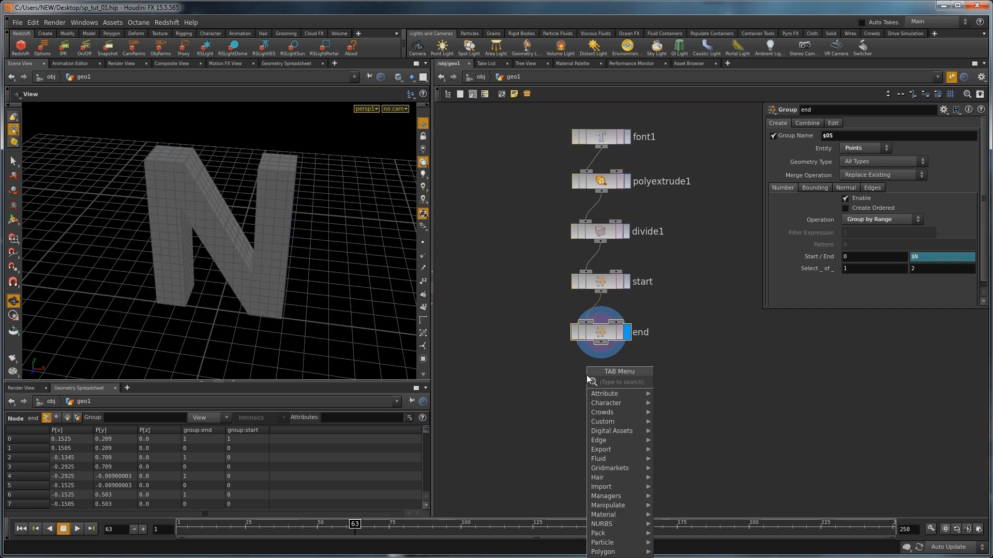
type("fin")
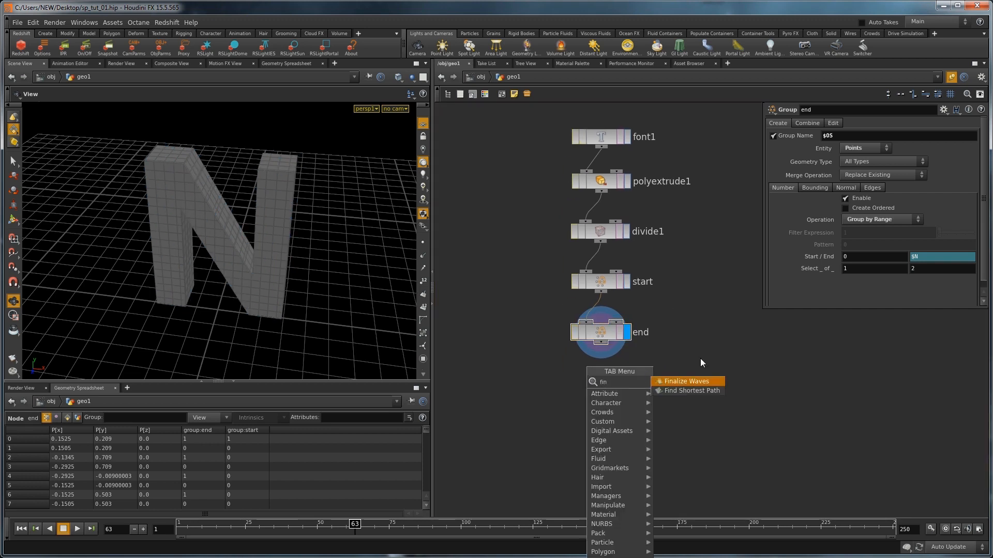
left_click(689, 389)
left_click(601, 384)
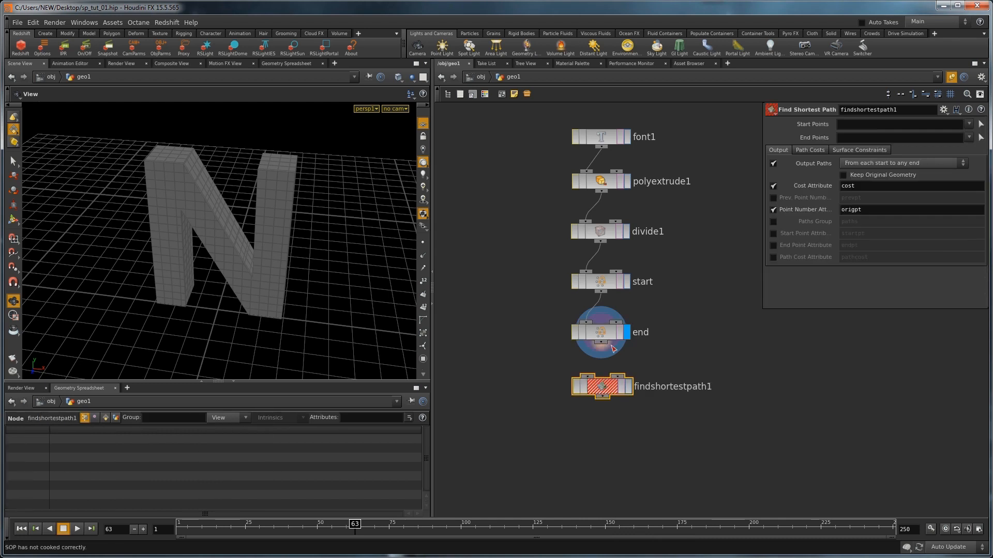
left_click(588, 376)
left_click_drag(602, 386, 601, 380)
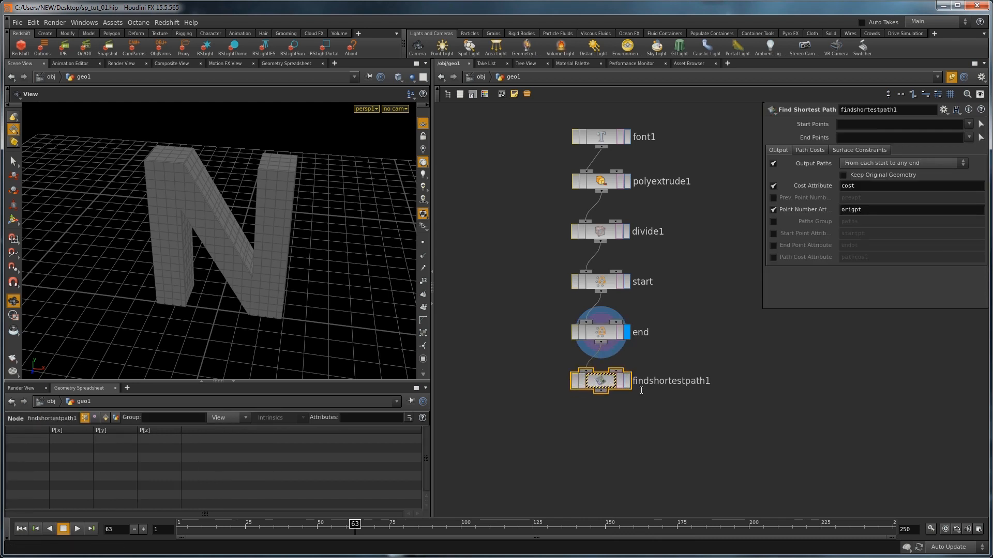
left_click(629, 383)
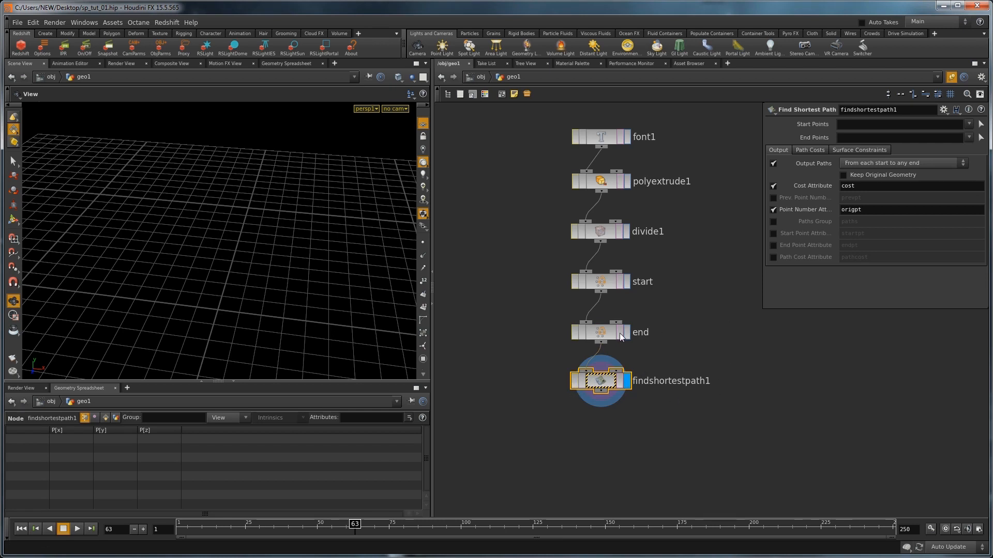
Set the shortest path's start points to start, its end points to end, and its output paths to From any start to each end
left_click(600, 382)
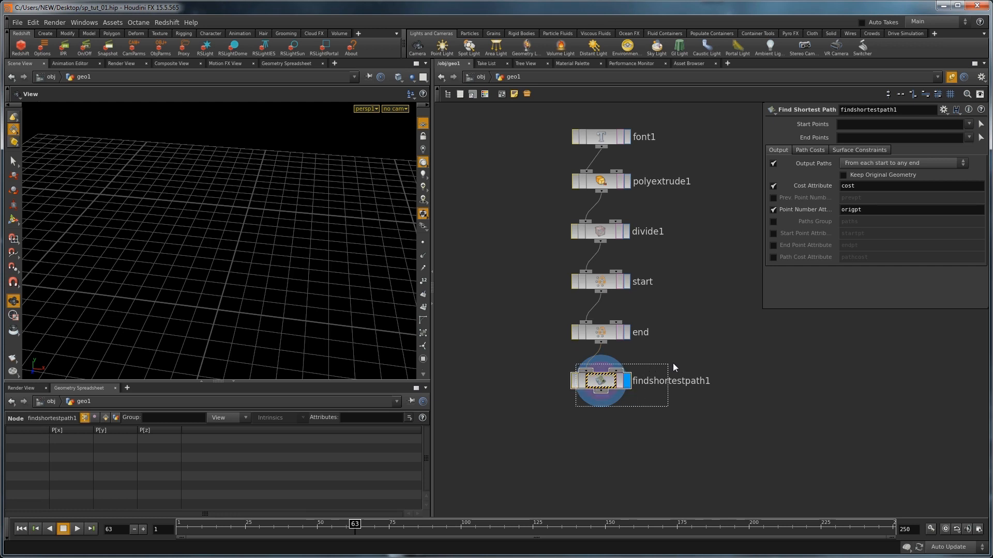
left_click(969, 124)
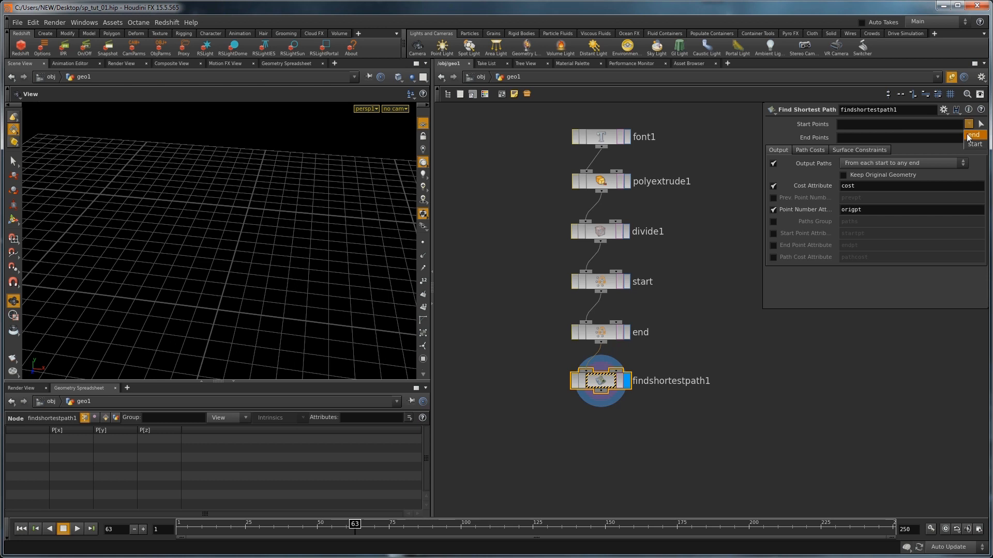
left_click(974, 144)
left_click(969, 138)
left_click(972, 150)
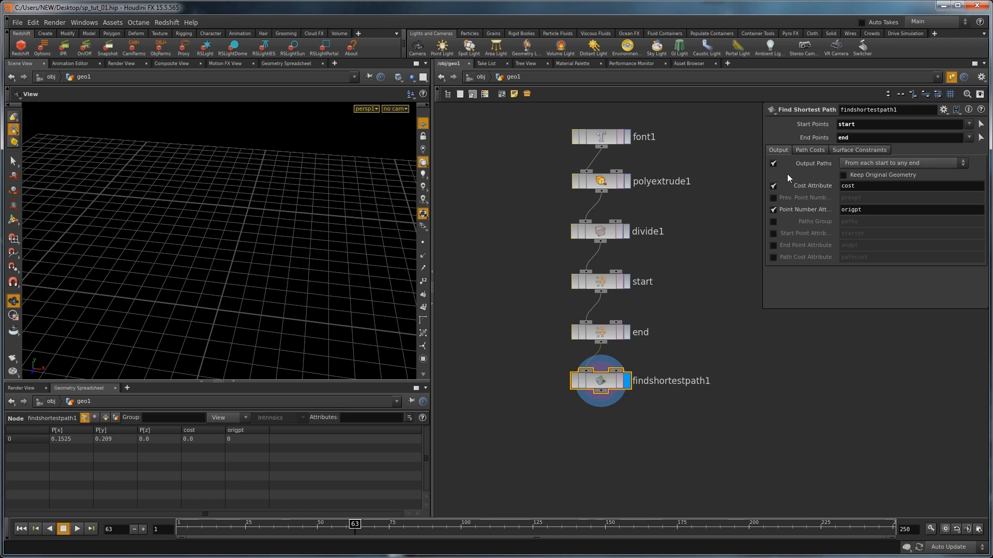
left_click(882, 164)
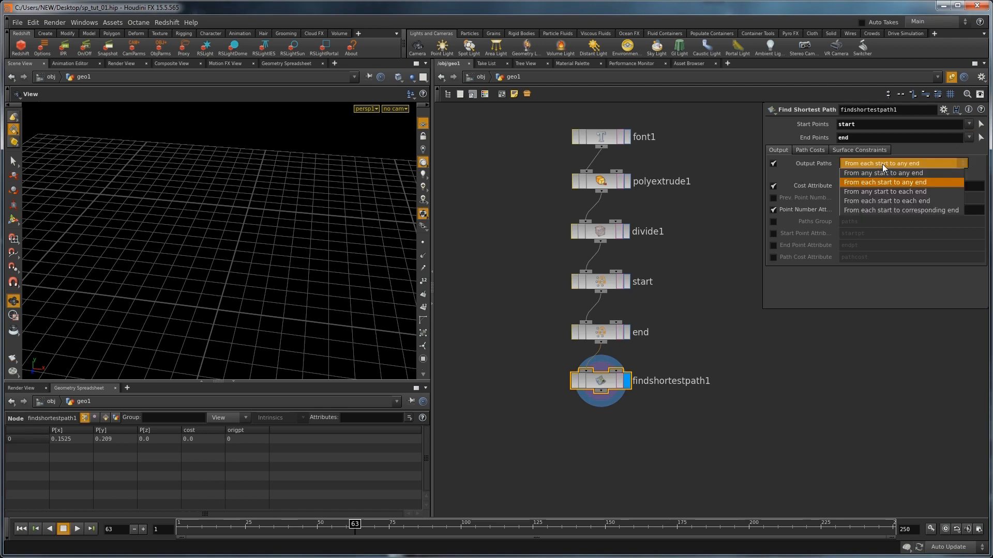
left_click(930, 191)
Examine the path curves from several angles, along with the node's cost attribute and surface constraint settings
left_click_drag(339, 234, 226, 271)
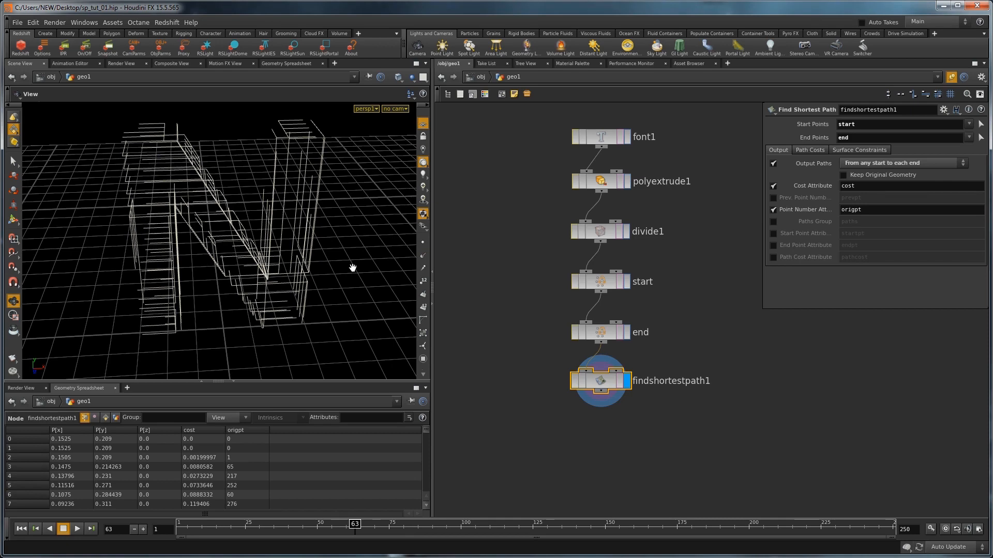
left_click_drag(231, 214, 236, 192)
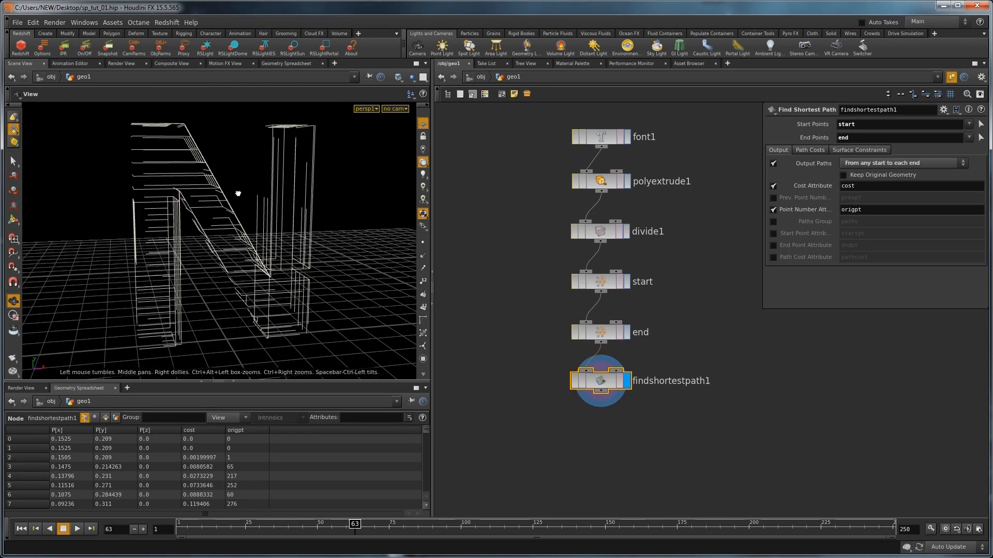
left_click_drag(300, 224, 248, 232)
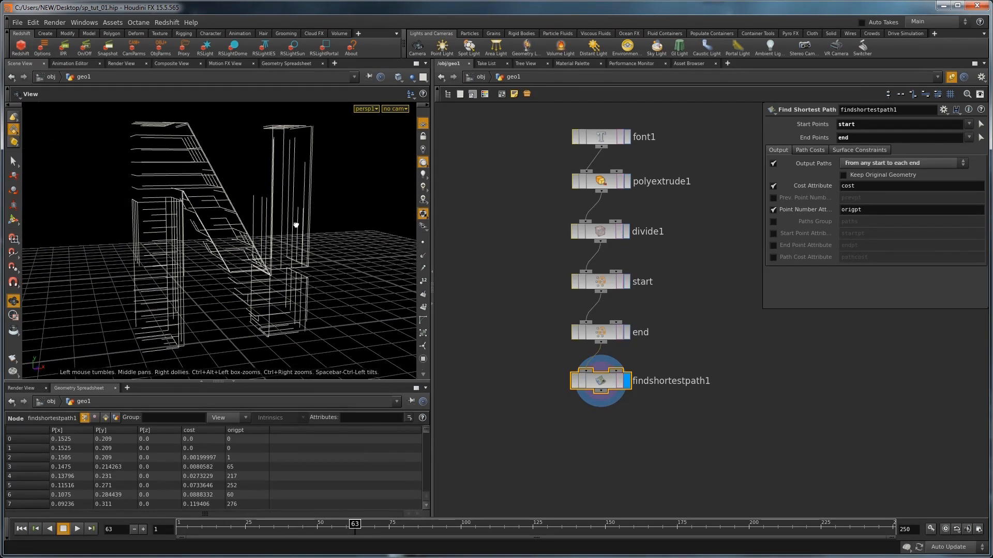
mouse_move(669, 334)
middle_mouse_down()
mouse_move(651, 302)
mouse_move(658, 329)
middle_mouse_up()
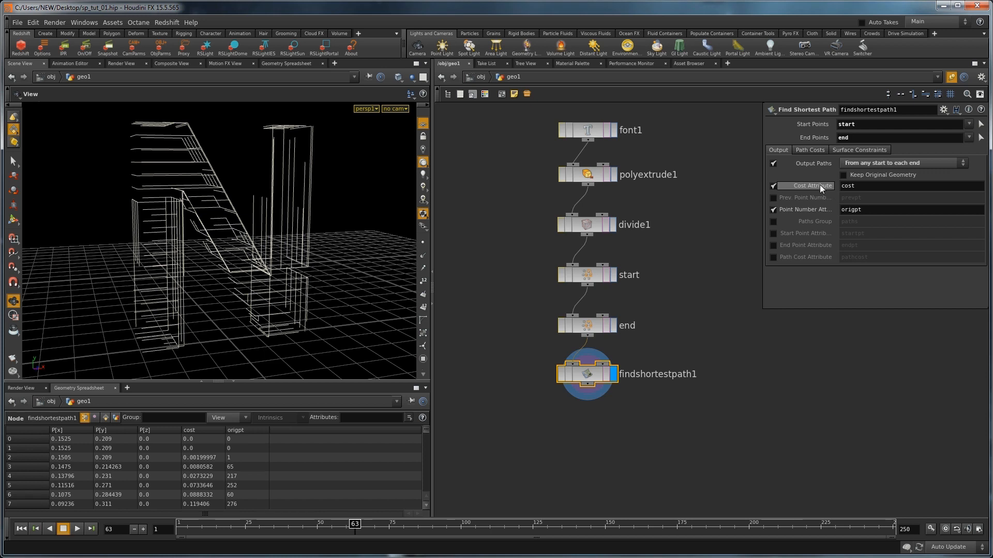
mouse_move(802, 186)
middle_click_drag(662, 334, 658, 295)
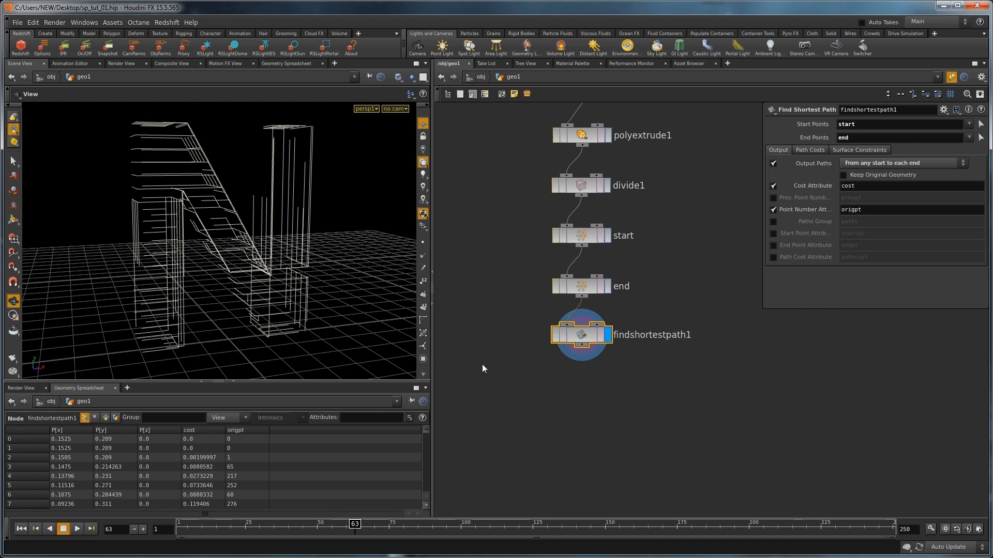
scroll(590, 367, "down", 3)
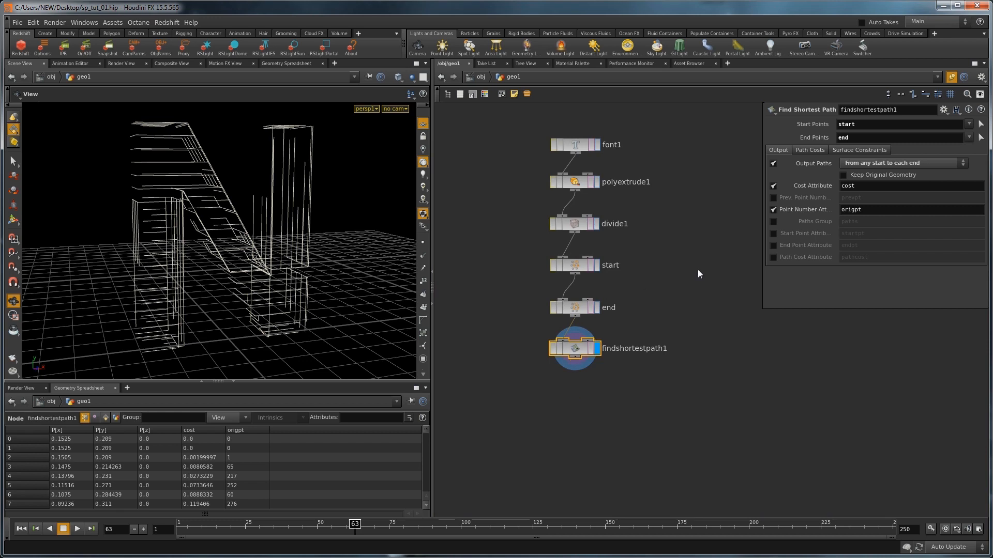
left_click(873, 150)
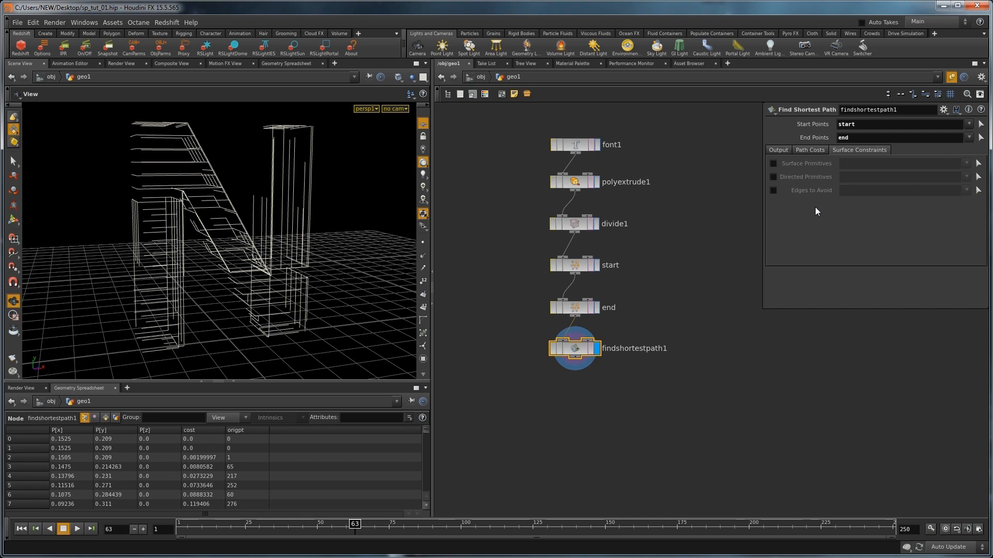
mouse_move(573, 388)
middle_mouse_down()
mouse_move(616, 350)
mouse_move(596, 352)
mouse_move(586, 378)
middle_mouse_up()
left_click(580, 386)
key("Tab")
type("cur")
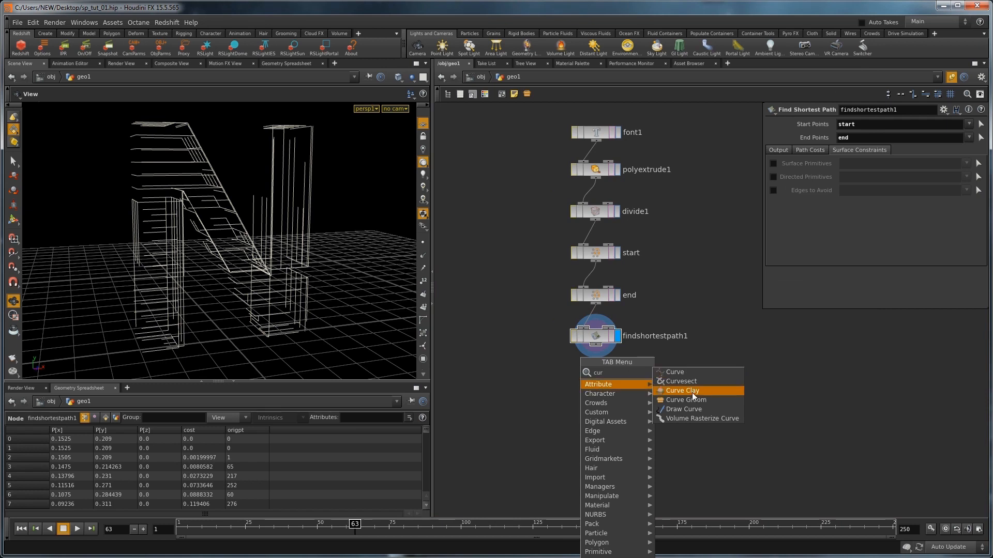
key("Escape")
Add a Carve node after findshortestpath1 and make it the displayed node
key("Tab")
type("ca")
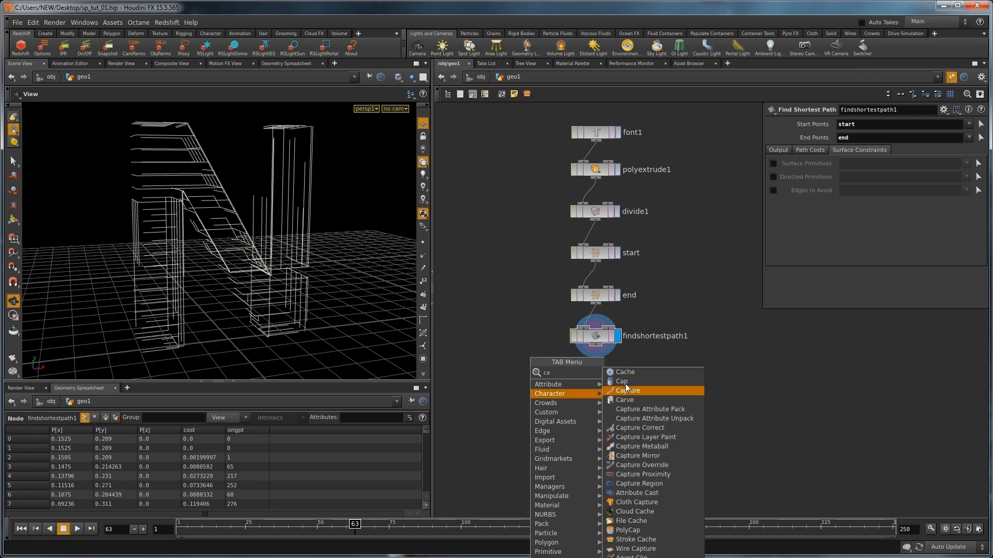
left_click(620, 399)
left_click(599, 381)
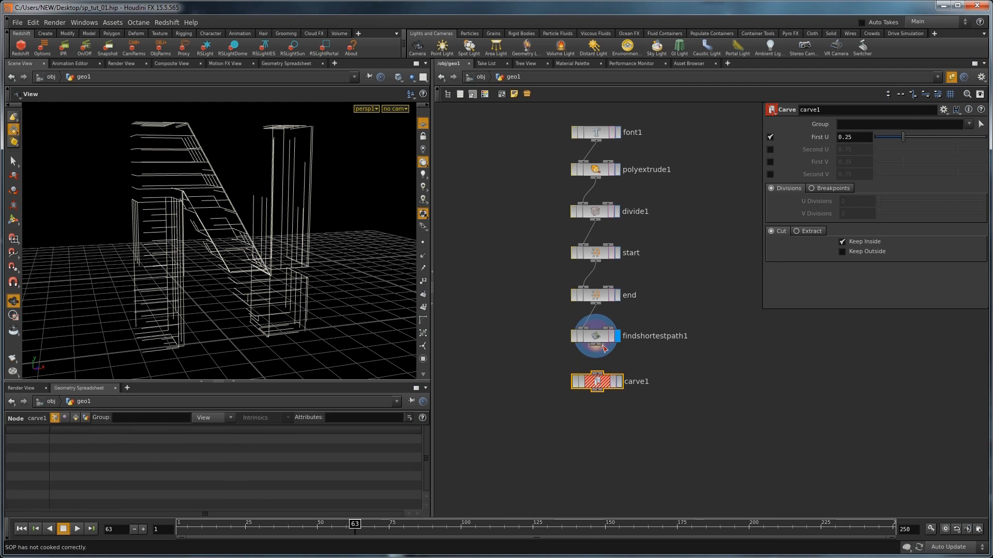
left_click_drag(601, 383, 594, 378)
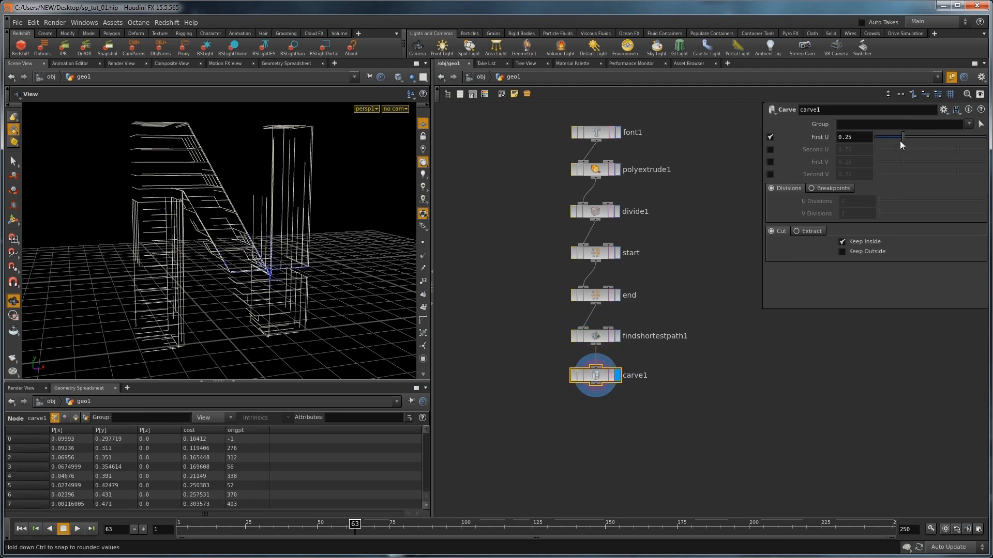
Disable First U and enable Second U on the Carve node, and return the timeline to frame 1
left_click(770, 137)
left_click(770, 150)
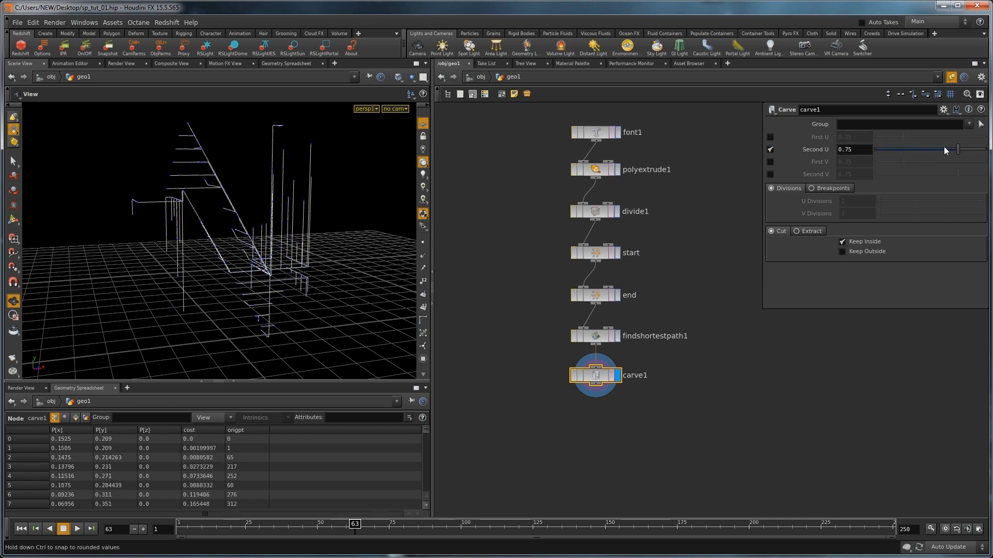
left_click_drag(278, 526, 154, 542)
Sweep the Carve node's Second U down to 0 and up to 1 to test the growth of the paths
left_click_drag(930, 158, 873, 147)
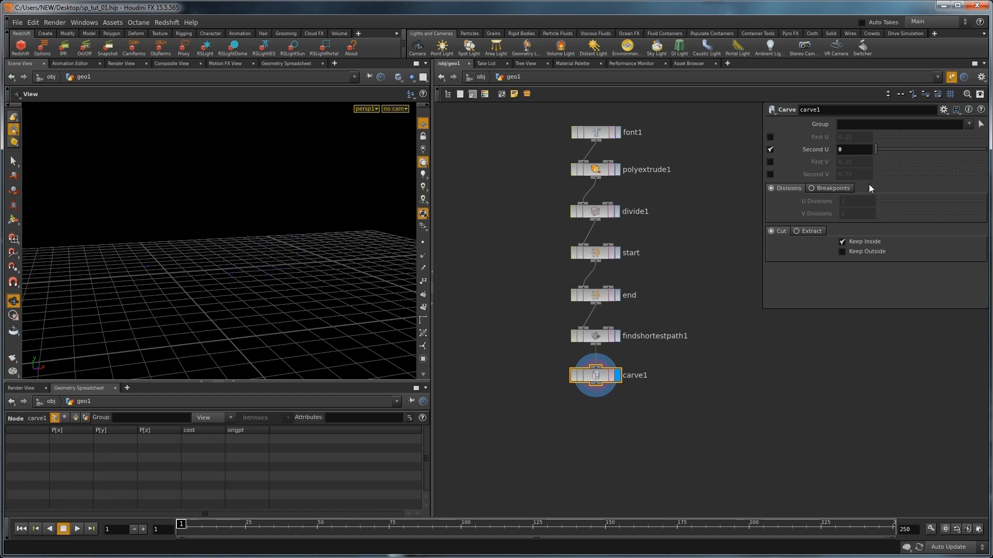
left_click_drag(884, 150, 984, 149)
left_click_drag(207, 243, 233, 241)
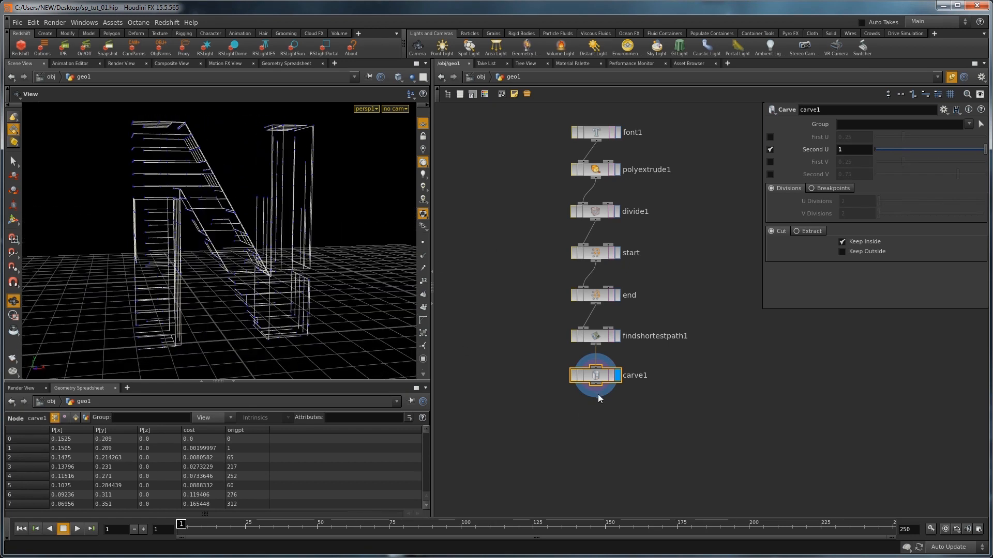
Add a Null node after carve1, make it the displayed node and frame the whole node chain
scroll(604, 420, "up", 3)
key("Tab")
type("nul")
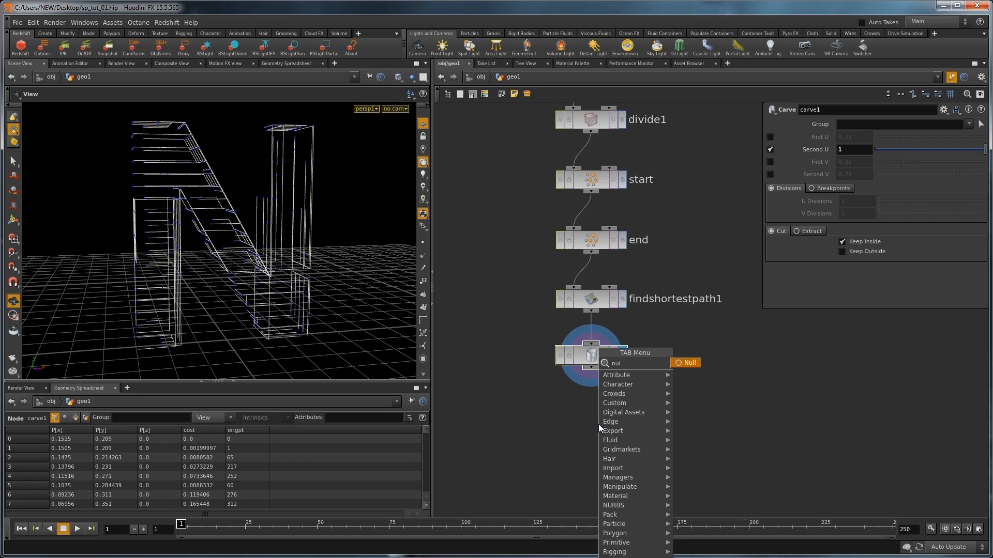
key("Return")
left_click(592, 414)
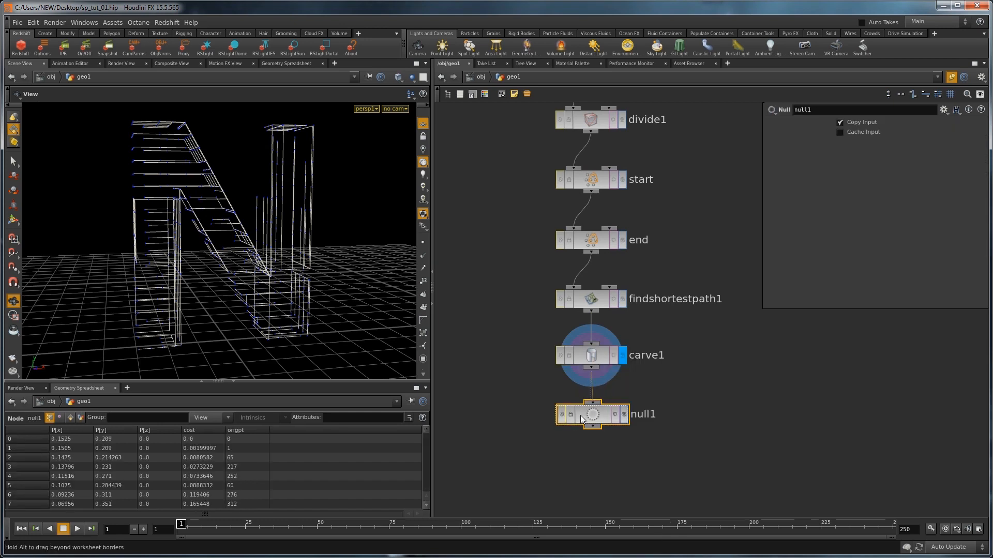
left_click(622, 414)
key("h")
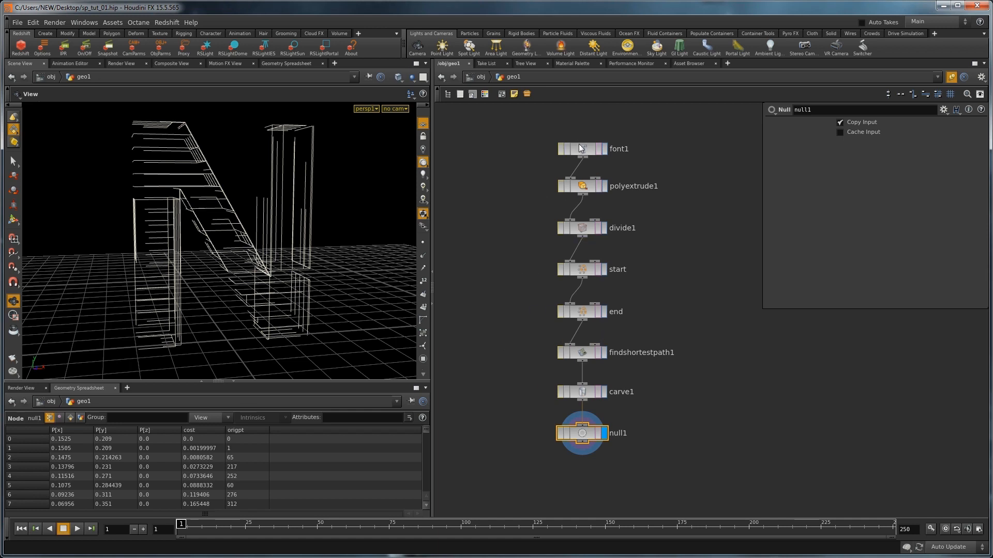
mouse_move(647, 193)
middle_mouse_down()
mouse_move(650, 228)
mouse_move(633, 198)
middle_mouse_up()
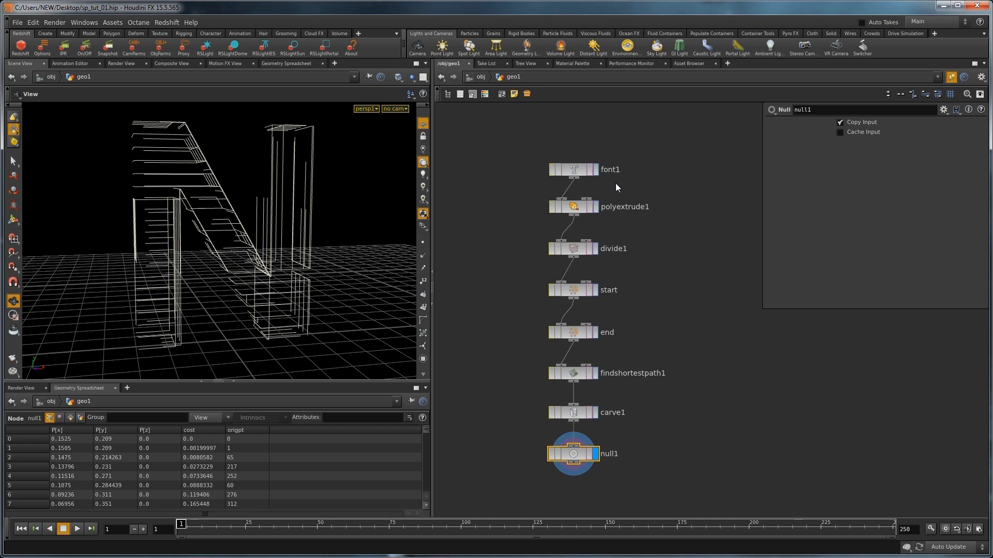
Display divide1 and shift the font1, polyextrude1 and divide1 nodes upward to make room above start
left_click(595, 207)
left_click(594, 249)
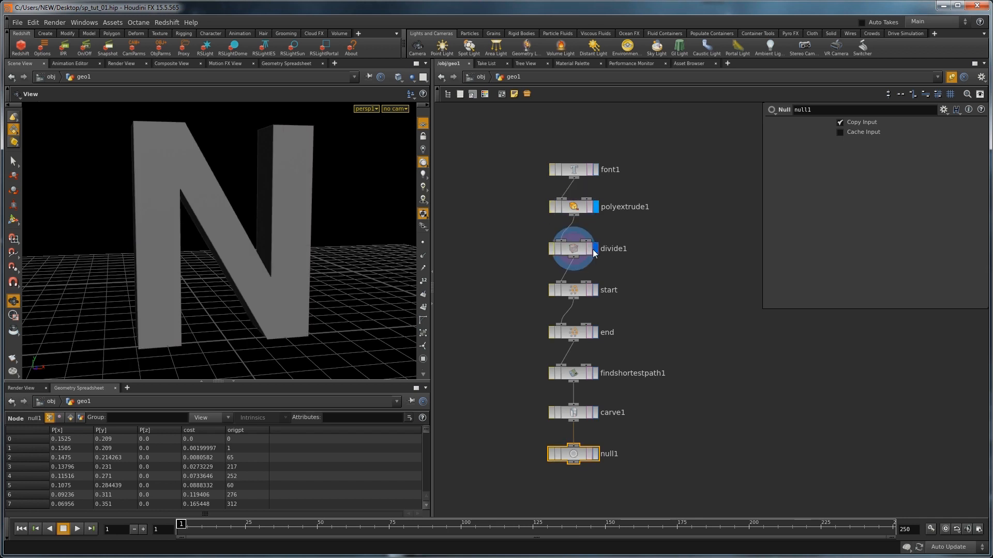
left_click_drag(526, 259, 569, 116)
left_click(542, 254)
key("Tab")
type("r")
key("Escape")
Insert a Remesh node between divide1 and start and make it the displayed node
key("Tab")
type("rem")
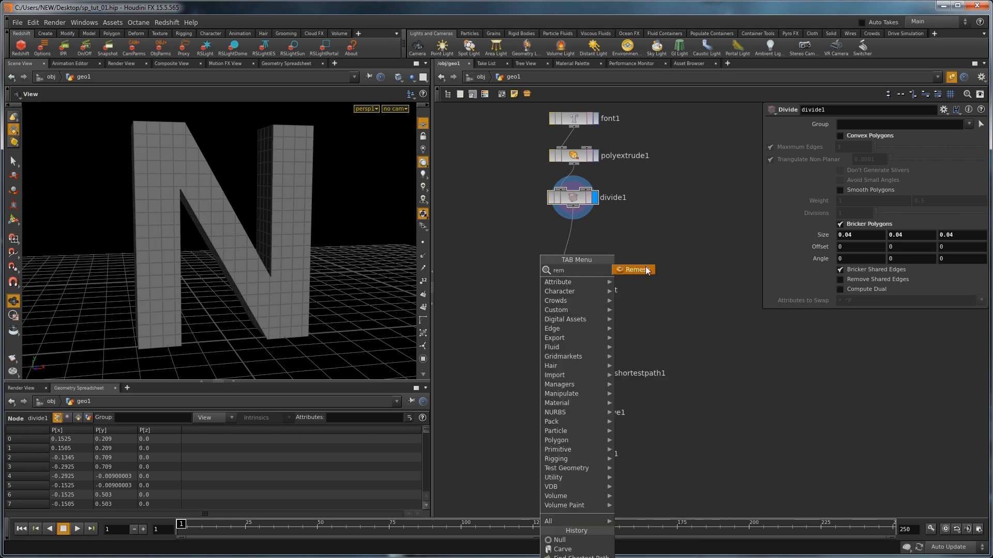
key("Return")
left_click(603, 240)
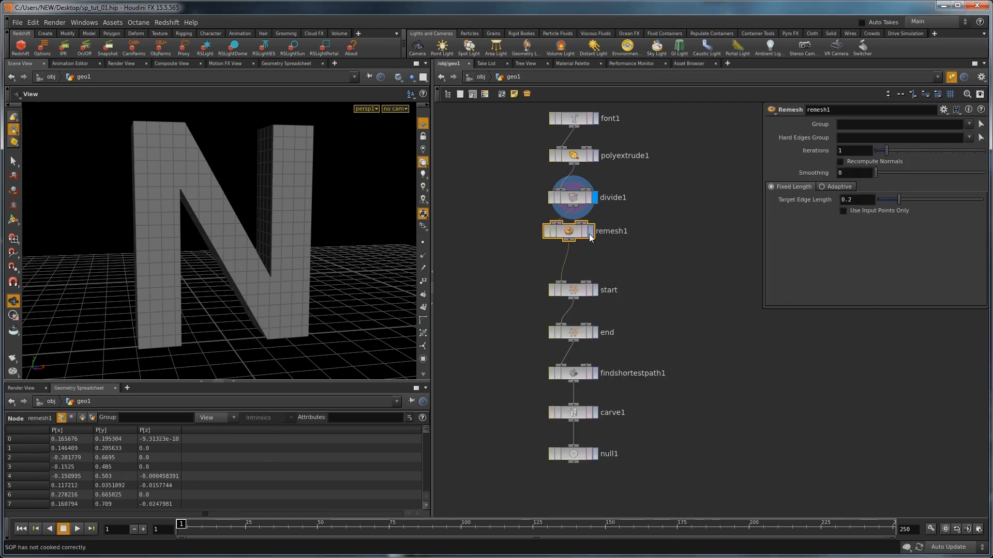
left_click(589, 232)
Set the Remesh node's target edge length to 0.02
left_click(867, 209)
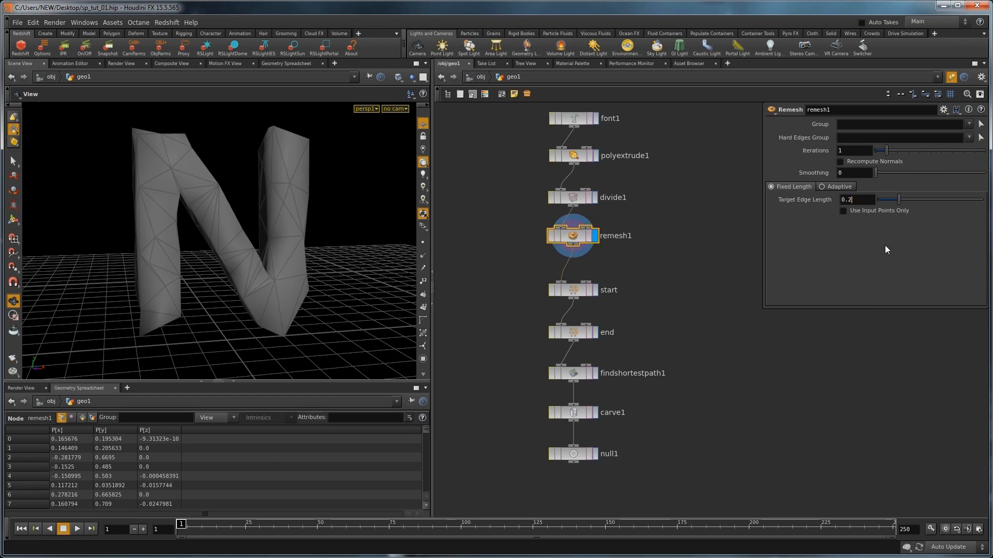
key("BackSpace")
type("02")
key("Return")
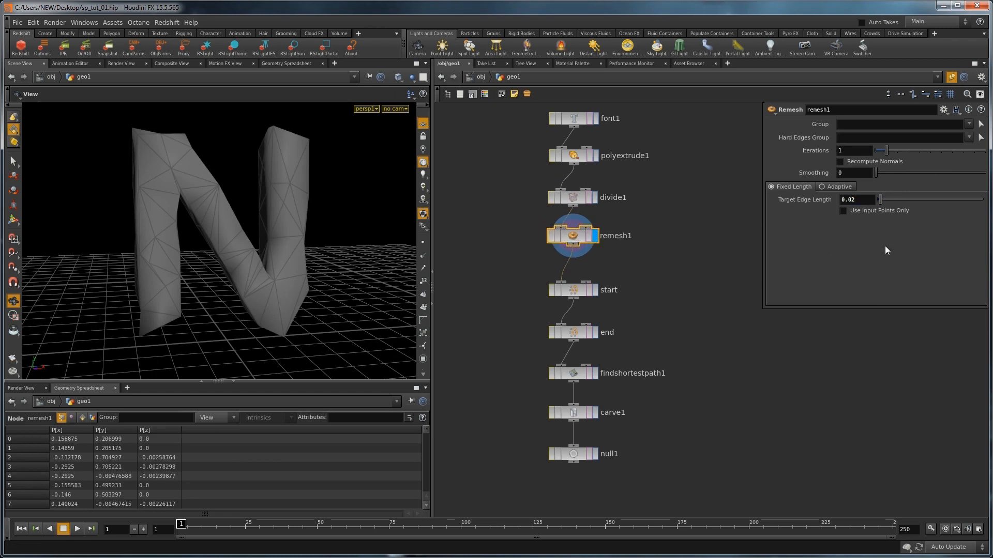
Display the null1 node and raise carve1's Second U to 1 to inspect the full path network
left_click_drag(240, 234, 206, 235)
left_click(595, 454)
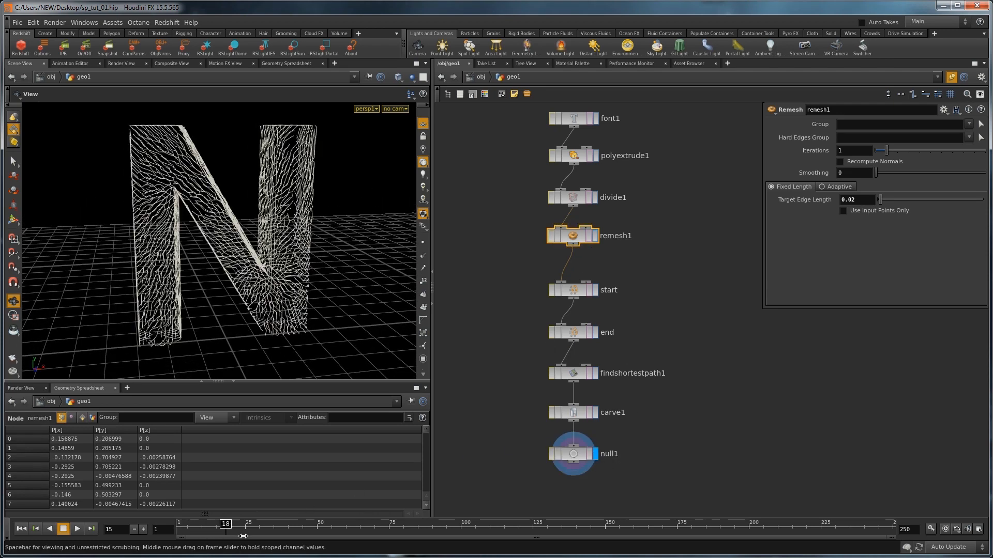
left_click(578, 411)
left_click_drag(889, 149, 985, 150)
left_click_drag(331, 219, 255, 221)
left_click_drag(255, 221, 223, 228)
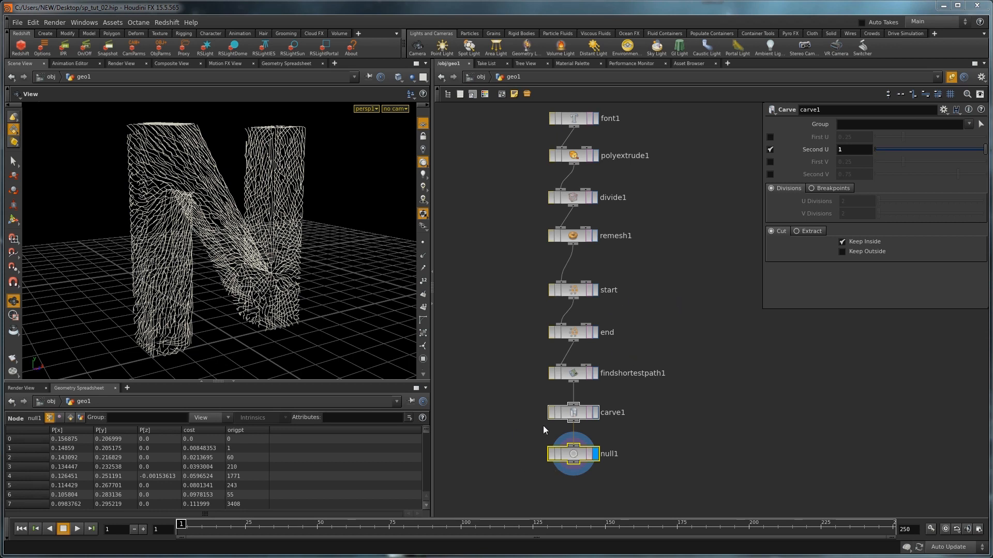
Keyframe carve1's Second U at 0 on frame 1 and 1 on frame 102, and scrub the timeline to preview the growth
left_click(569, 413)
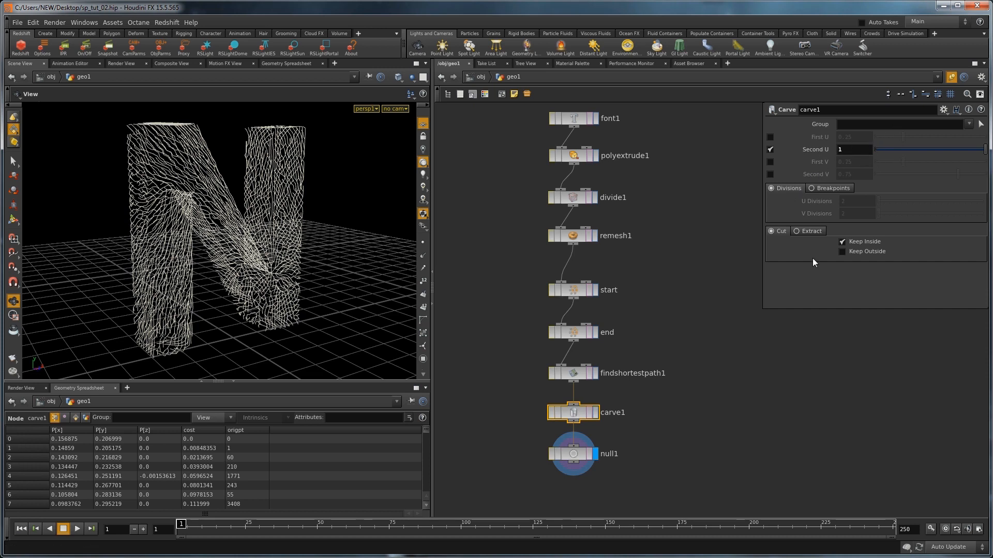
key("BackSpace")
type("0")
key("Return")
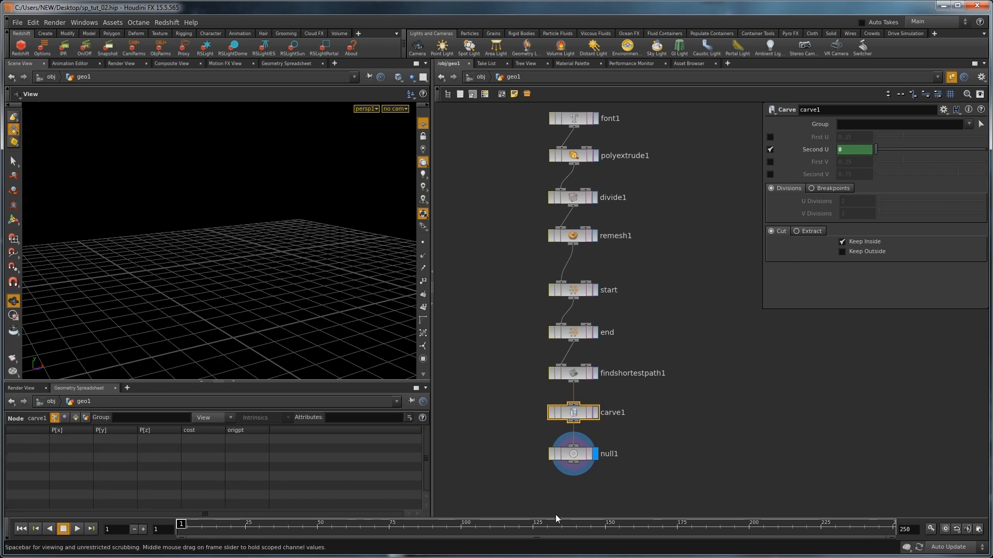
left_click(467, 527)
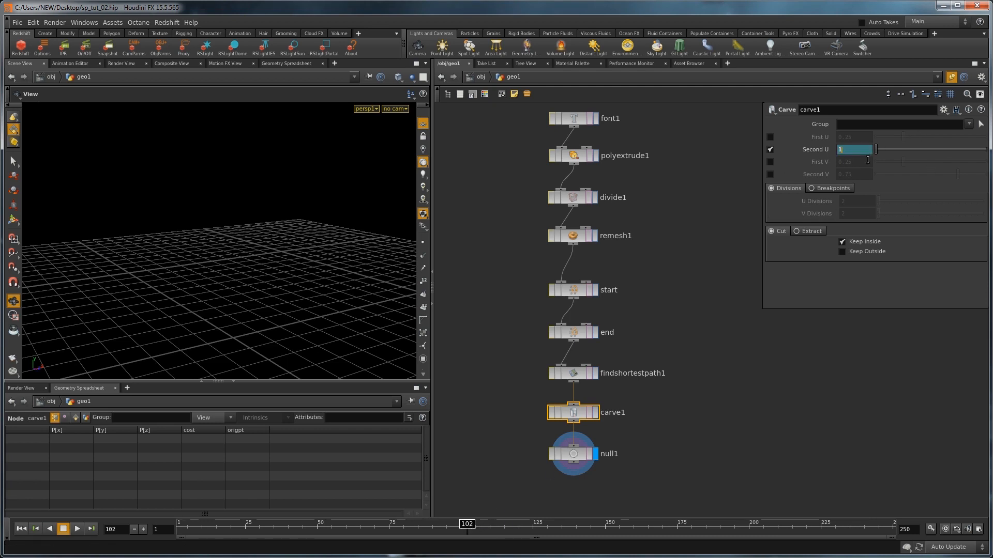
left_click_drag(210, 528, 328, 543)
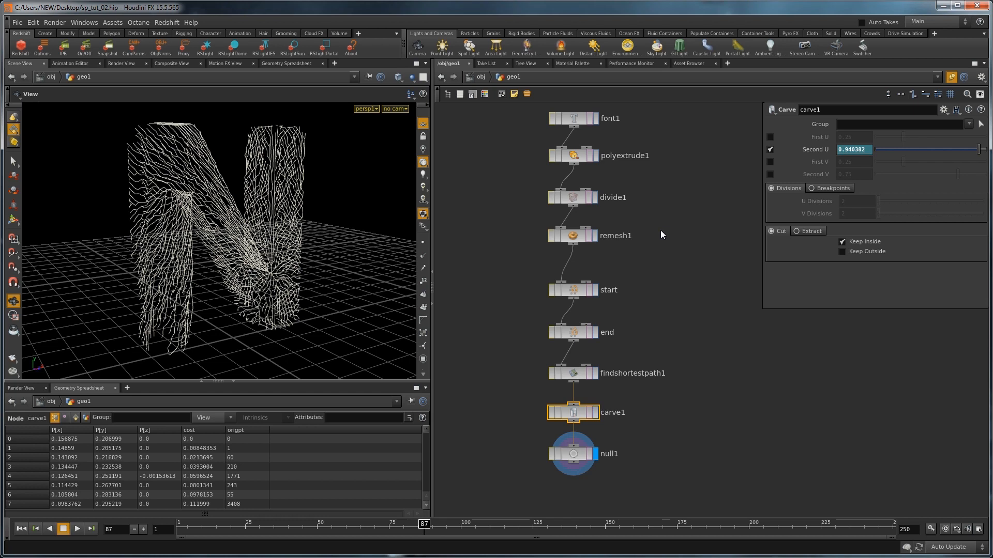
Shift the font1, polyextrude1, divide1 and remesh1 nodes upward together to make room above start
middle_click_drag(657, 235, 659, 273)
scroll(662, 256, "down", 1)
scroll(654, 256, "up", 1)
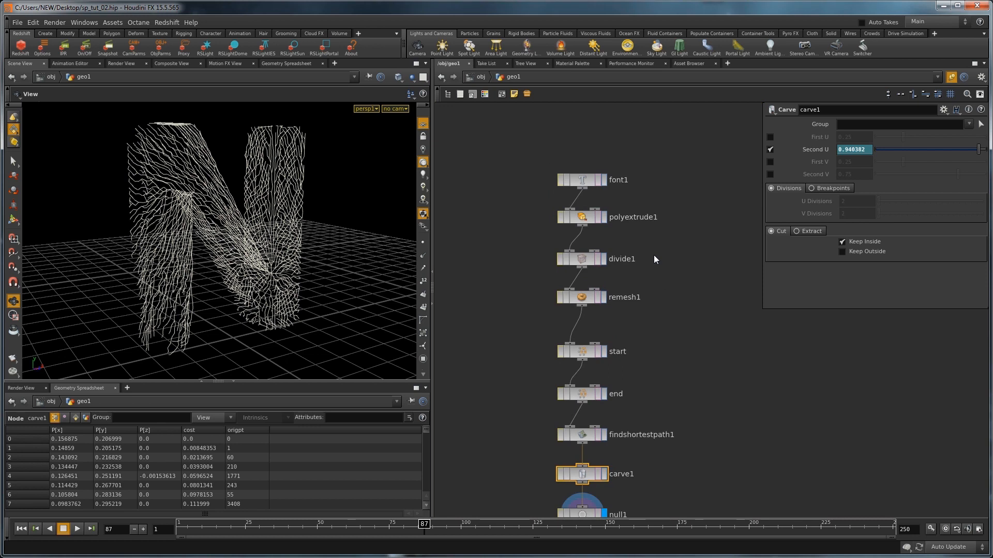
scroll(660, 224, "up", 2)
middle_click_drag(660, 224, 685, 274)
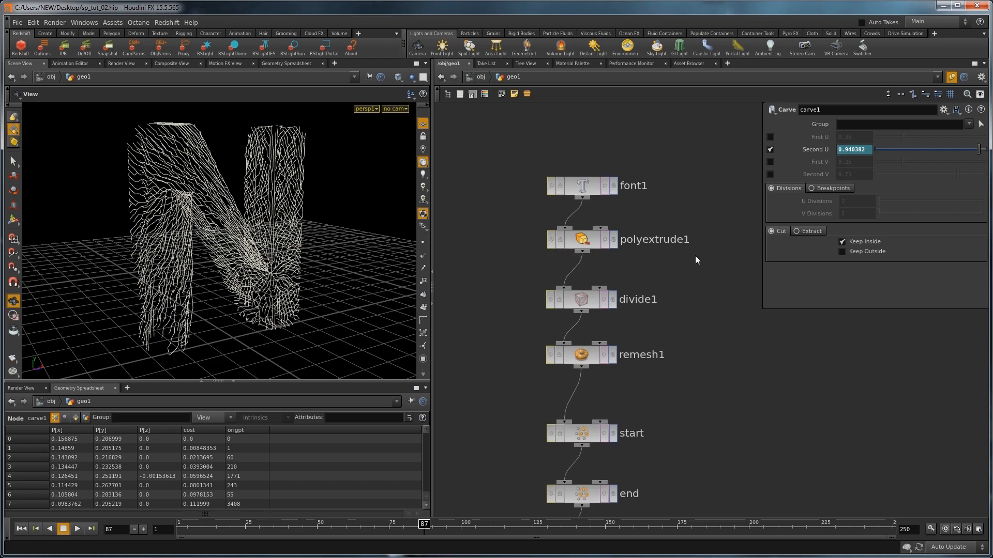
left_click_drag(279, 228, 233, 228)
mouse_move(304, 242)
left_mouse_down()
mouse_move(265, 228)
mouse_move(302, 224)
left_mouse_up()
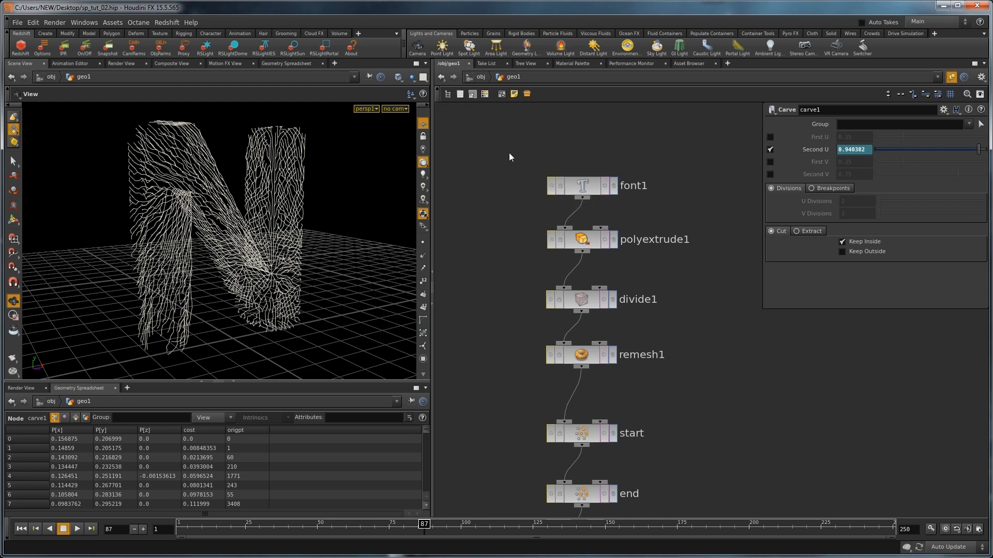
left_click_drag(498, 167, 609, 371)
left_click_drag(581, 183, 582, 127)
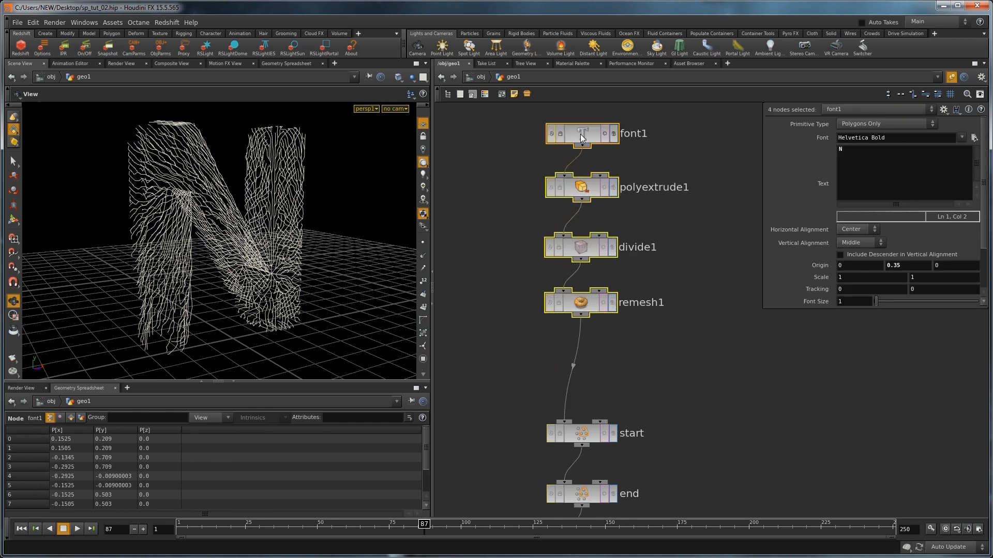
Insert a Tetrahedralize node into the wire between remesh1 and start and align it with the chain
left_click(637, 333)
scroll(618, 326, "up", 2)
middle_click_drag(619, 327, 629, 359)
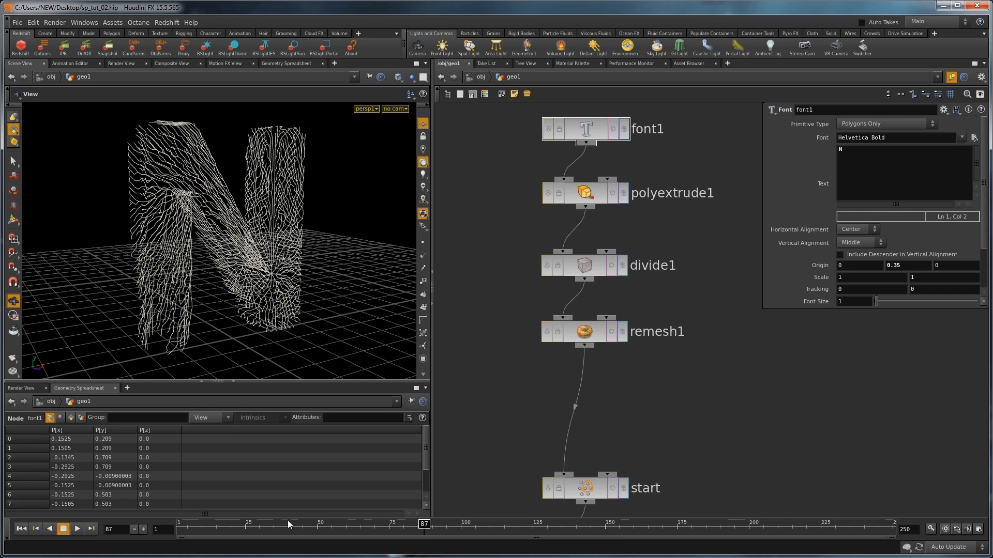
key("Tab")
type("tet")
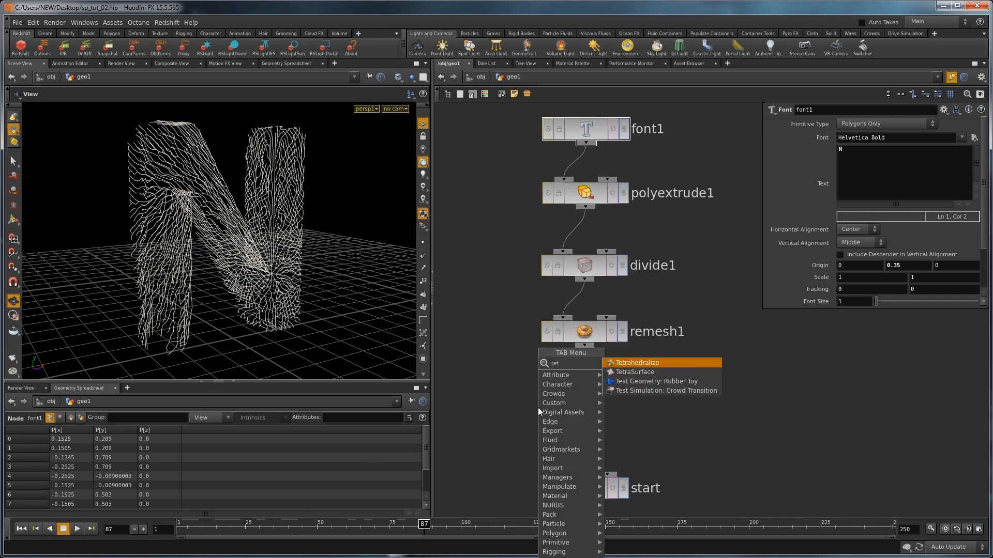
left_click(642, 363)
left_click(580, 392)
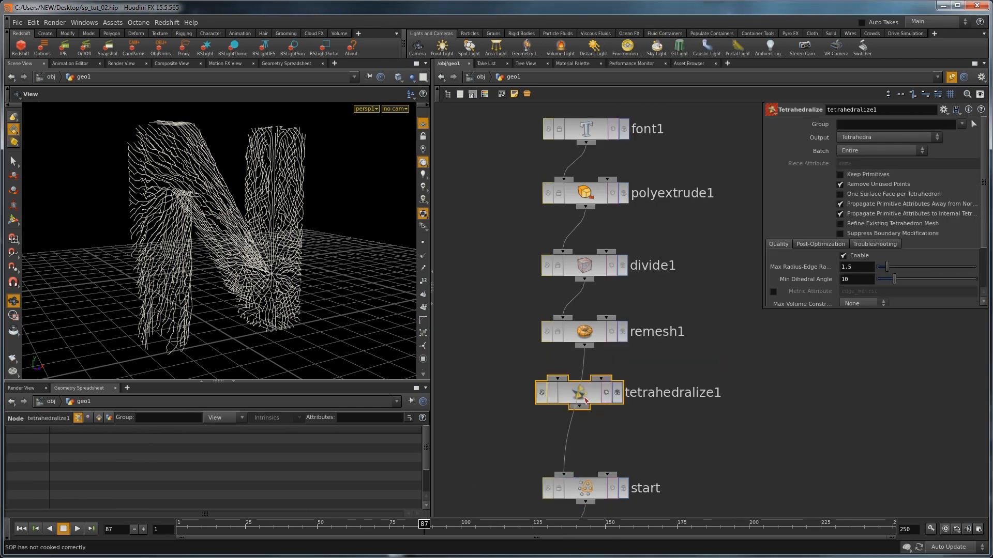
left_click_drag(581, 400, 586, 414)
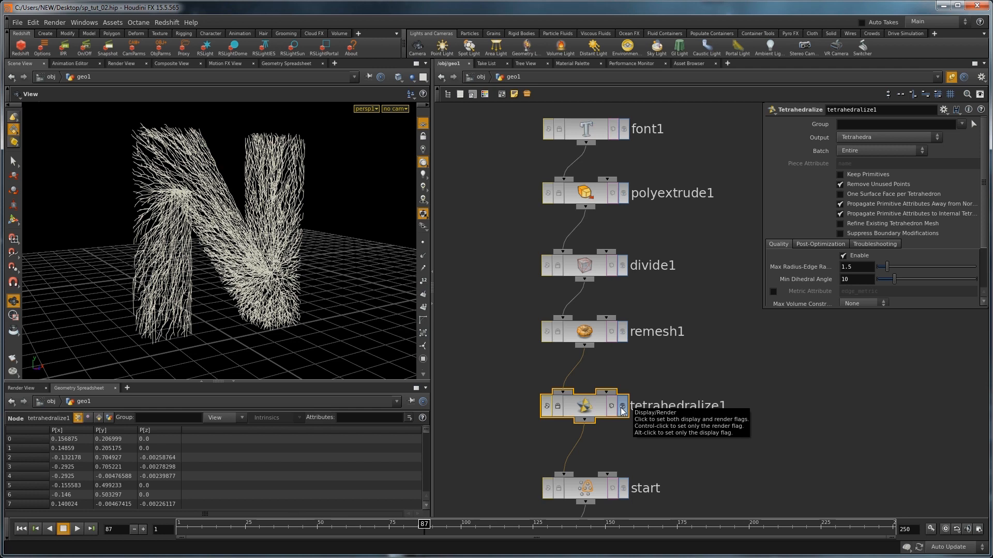
Orbit the letter and scrub the timeline to examine how the paths grow through its interior
left_click_drag(294, 231, 262, 231)
middle_click_drag(689, 419, 659, 320)
scroll(659, 319, "down", 2)
middle_click_drag(671, 382, 600, 195)
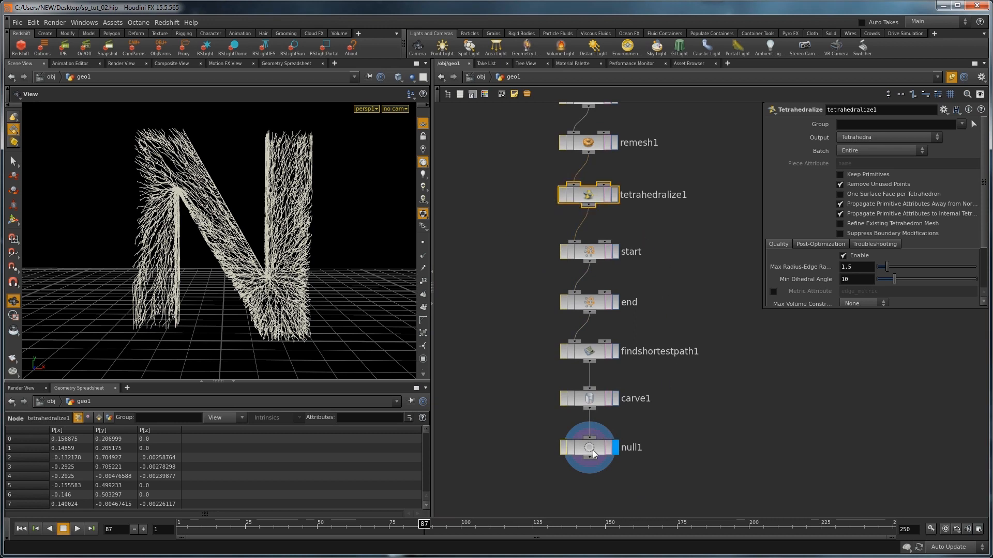
mouse_move(227, 230)
left_mouse_down()
mouse_move(295, 237)
mouse_move(236, 232)
mouse_move(264, 258)
mouse_move(255, 237)
mouse_move(243, 236)
left_mouse_up()
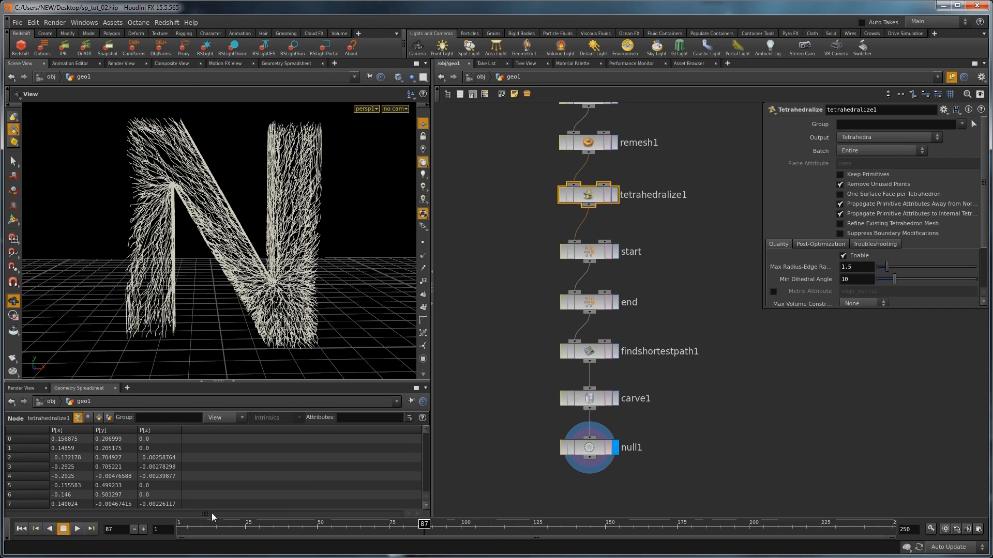
left_click_drag(201, 528, 277, 528)
mouse_move(280, 239)
left_mouse_down()
mouse_move(263, 249)
mouse_move(274, 249)
left_mouse_up()
Set the start group's point pattern to 0 500 2500 and scrub the timeline to preview growth from several points
scroll(657, 257, "up", 5)
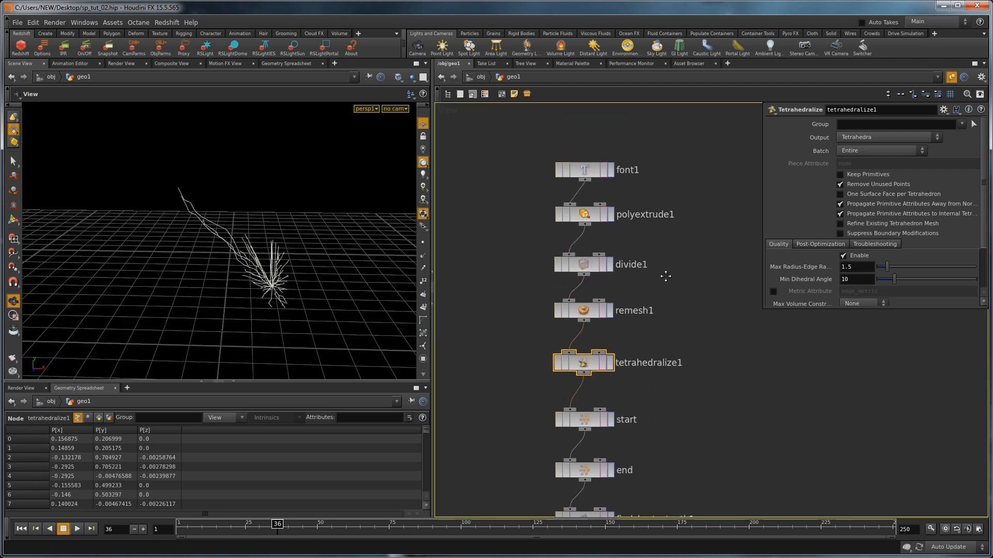
scroll(656, 302, "down", 3)
left_click(566, 328)
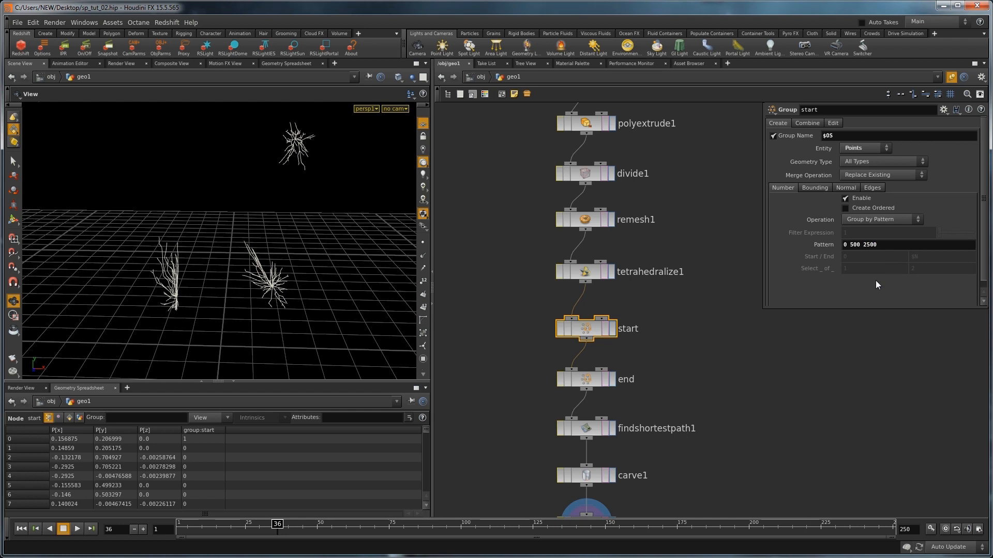
left_click_drag(186, 525, 413, 545)
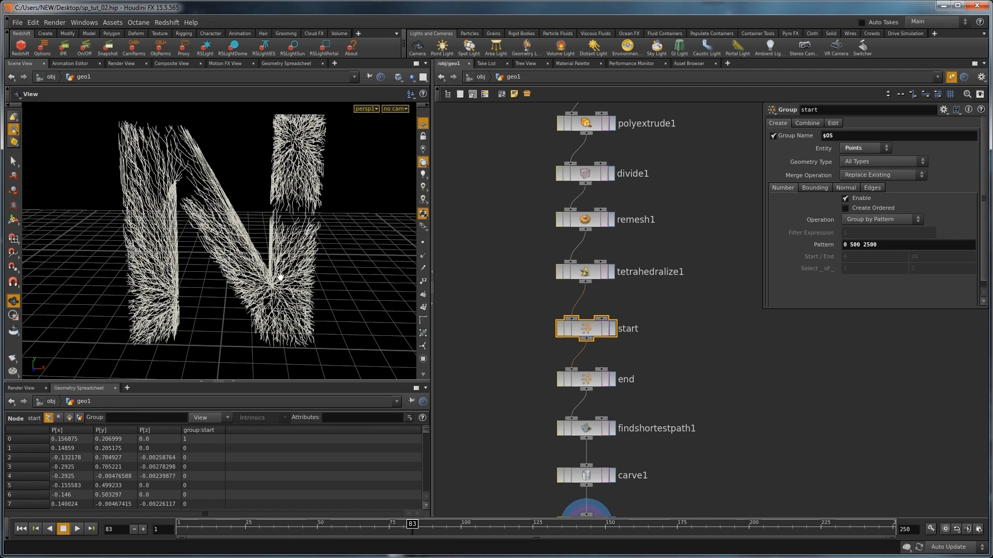
left_click_drag(250, 293, 250, 267)
Move carve1 and null1 down to open space below findshortestpath1
middle_click_drag(725, 450, 727, 304)
left_click_drag(523, 415, 596, 391)
left_click(559, 331)
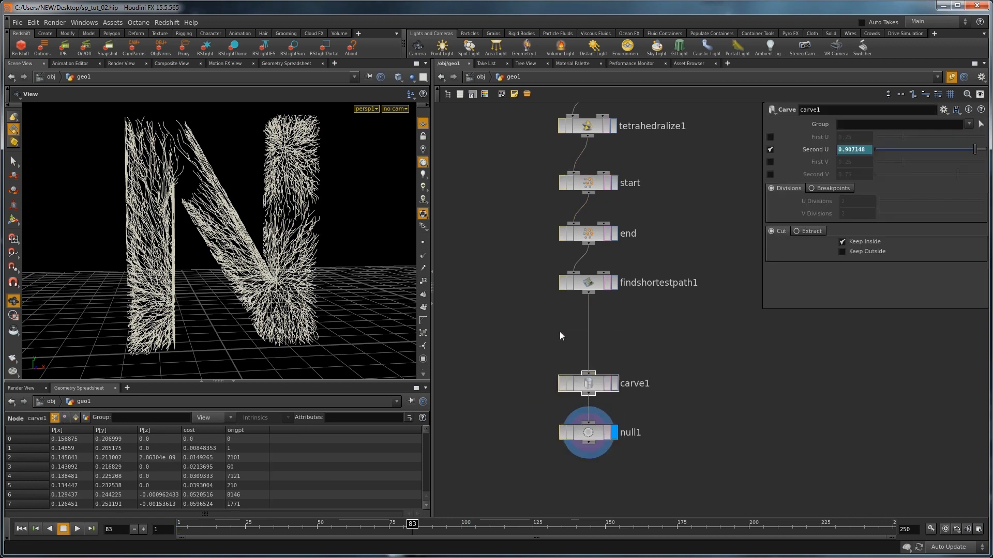
Insert a Smooth node between findshortestpath1 and carve1 and scrub the timeline to check the smoothed curves
key("Tab")
type("smoo")
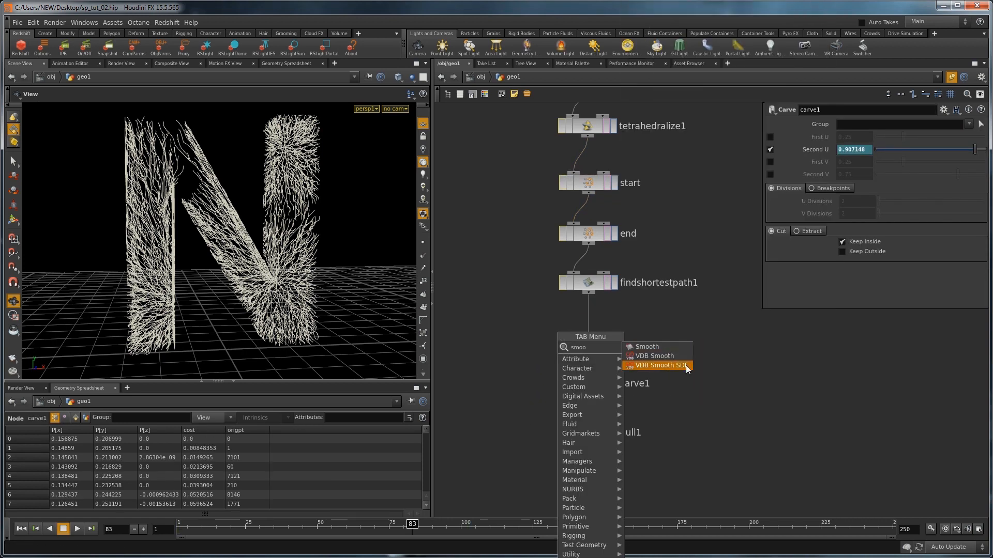
left_click(649, 347)
left_click(589, 323)
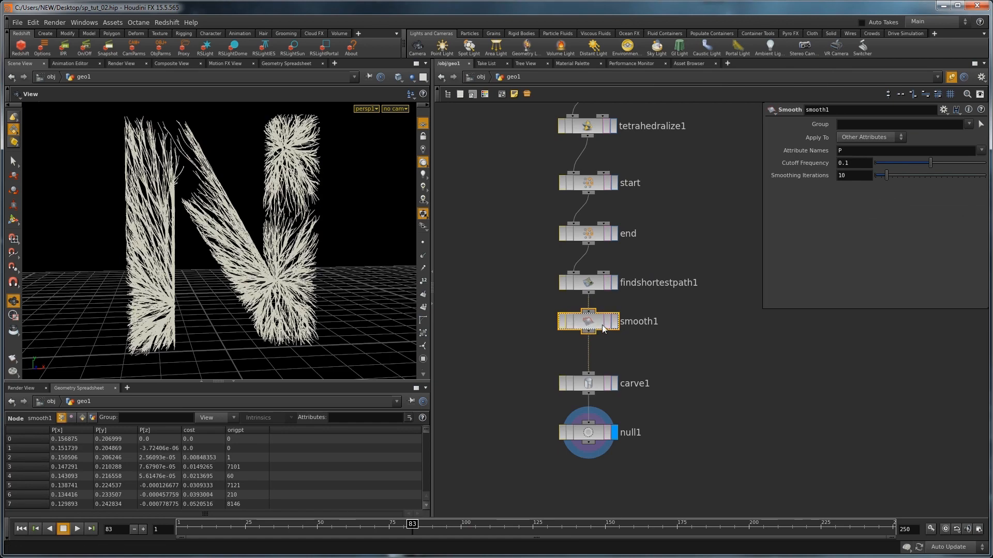
right_click_drag(187, 244, 177, 251)
left_click_drag(177, 250, 316, 539)
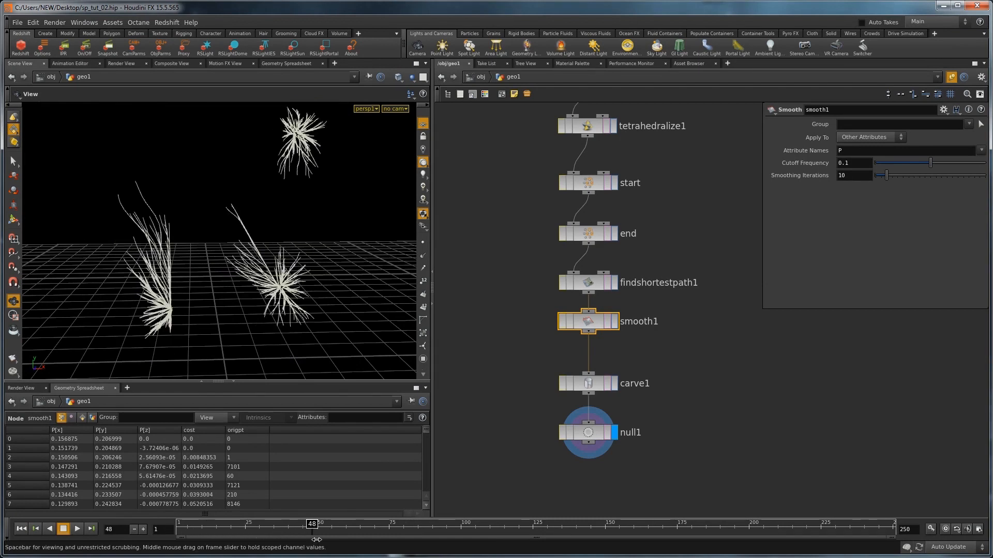
left_click_drag(318, 536, 384, 535)
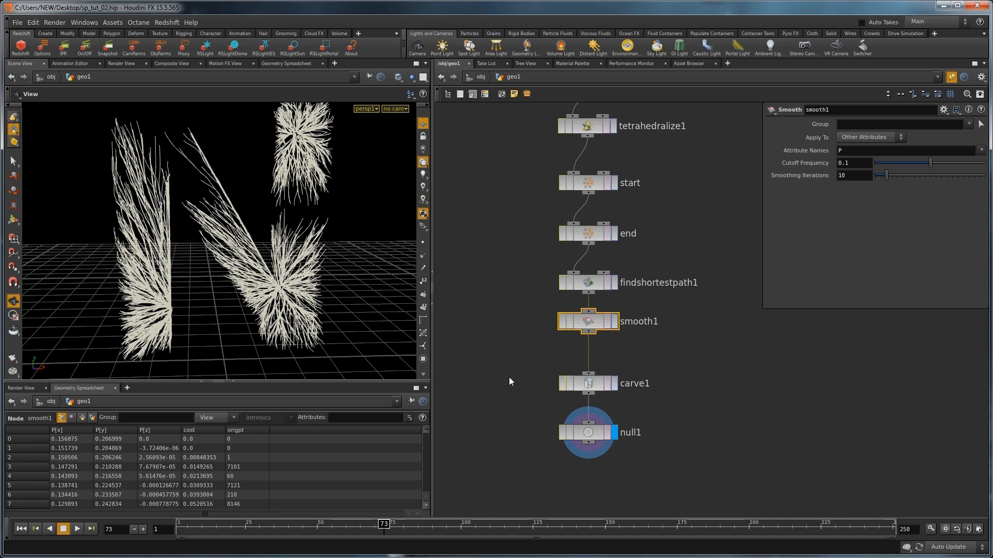
mouse_move(201, 225)
left_mouse_down()
mouse_move(222, 209)
mouse_move(195, 225)
left_mouse_up()
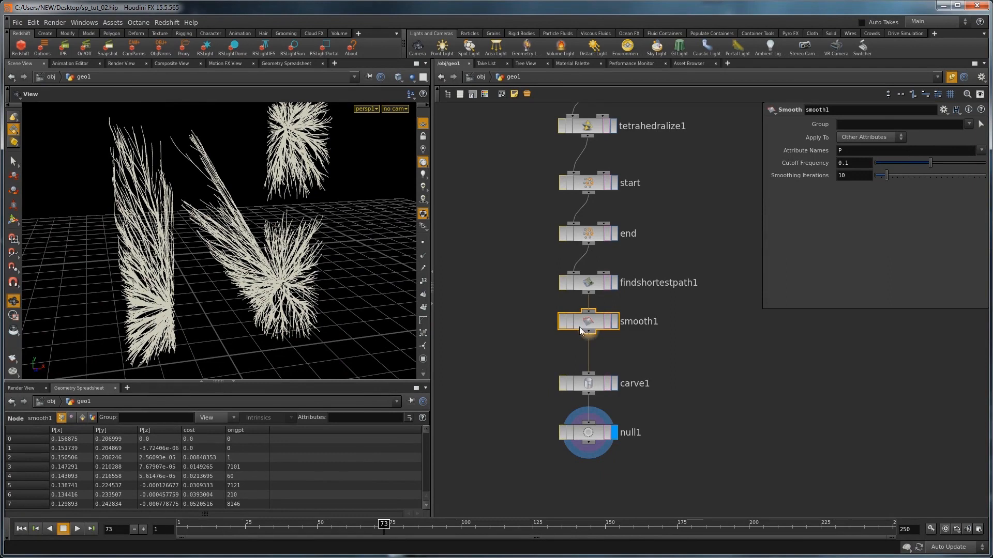
Move smooth1, carve1 and null1 down together to leave a gap below findshortestpath1
left_click_drag(579, 326, 579, 338)
left_click_drag(531, 454, 623, 316)
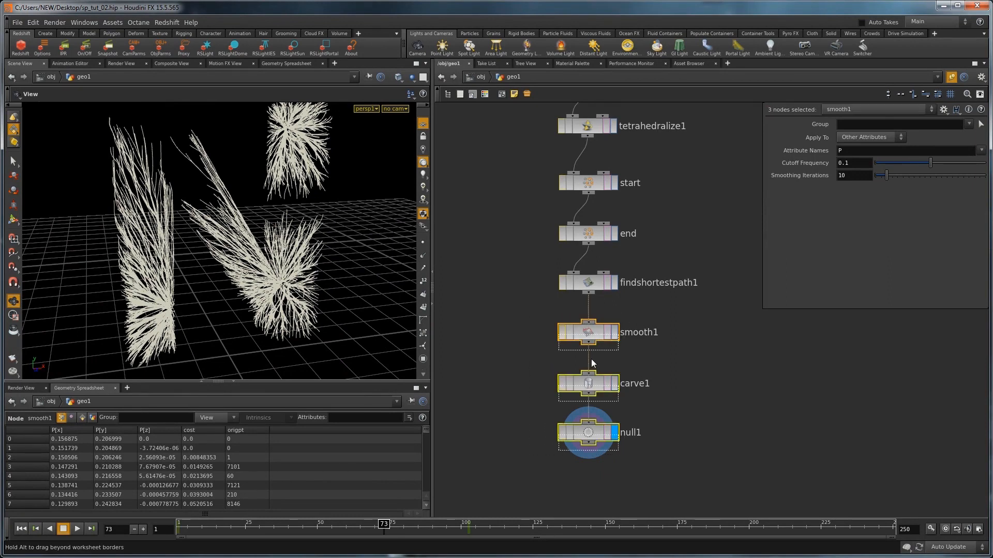
left_click_drag(591, 359, 591, 386)
left_click(529, 346)
Insert a Fuse node between findshortestpath1 and smooth1 and examine the fused curves up close and over the timeline
key("Tab")
type("fuse")
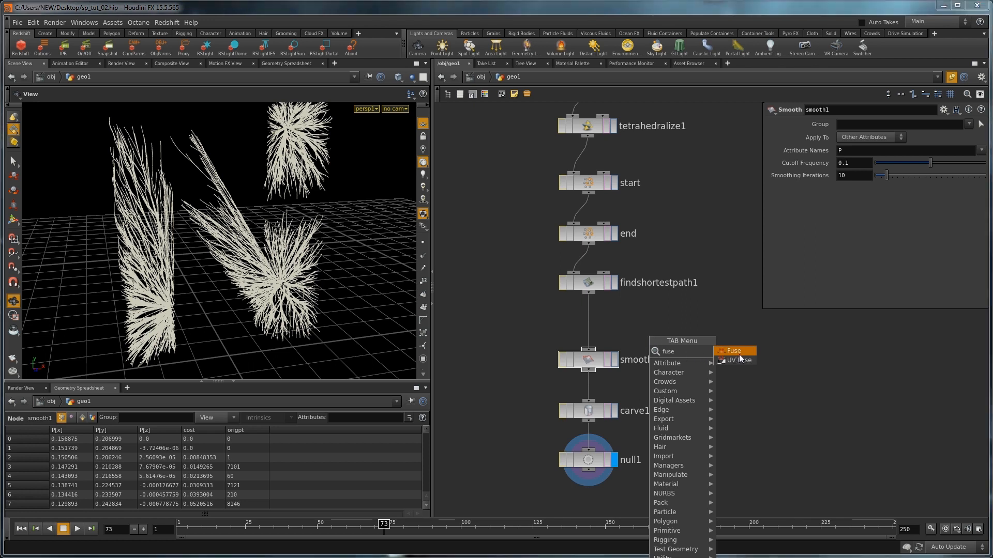
key("Return")
left_click(585, 323)
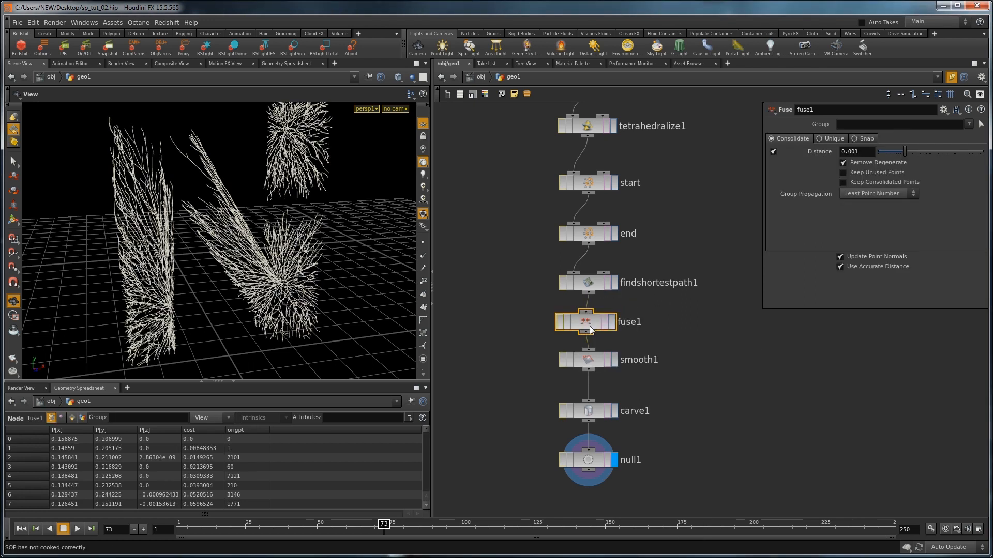
scroll(189, 207, "up", 5)
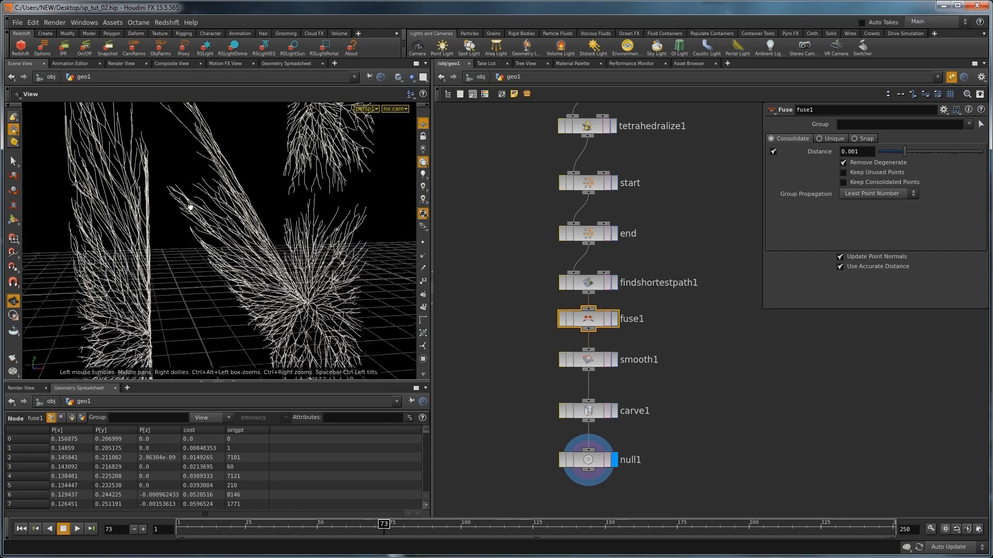
scroll(189, 206, "down", 5)
left_click_drag(193, 535, 347, 544)
Try a Cutoff Frequency of 2.1 on smooth1, scrub the timeline to judge it, and restore the default of 0.1
left_click(587, 360)
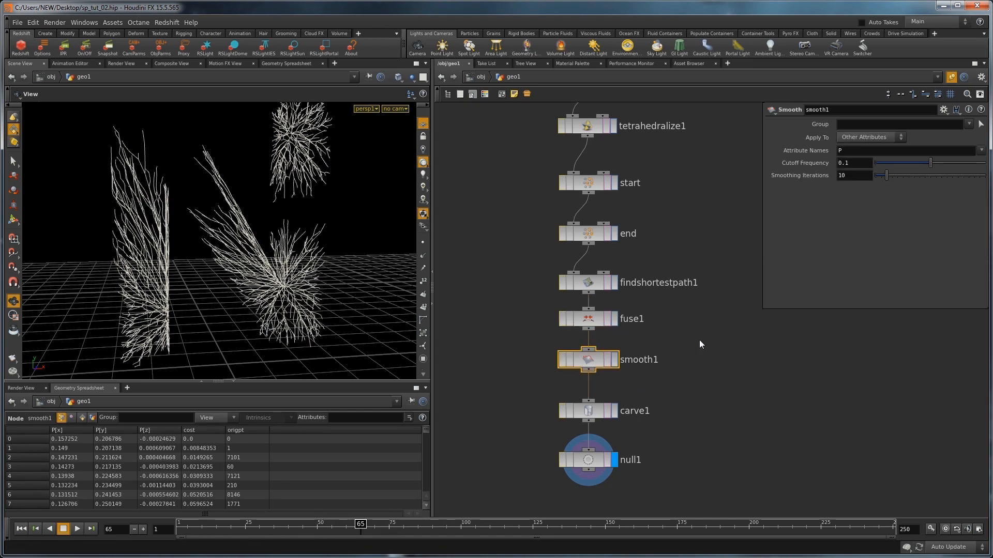
left_click(850, 163)
type("2.1")
key("Return")
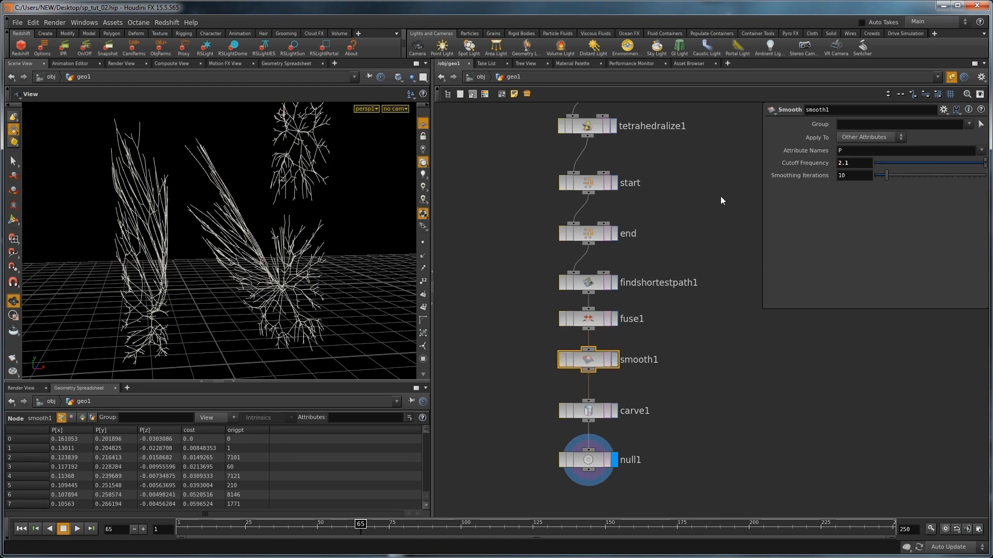
left_click_drag(194, 528, 502, 542)
left_click_drag(248, 258, 336, 265)
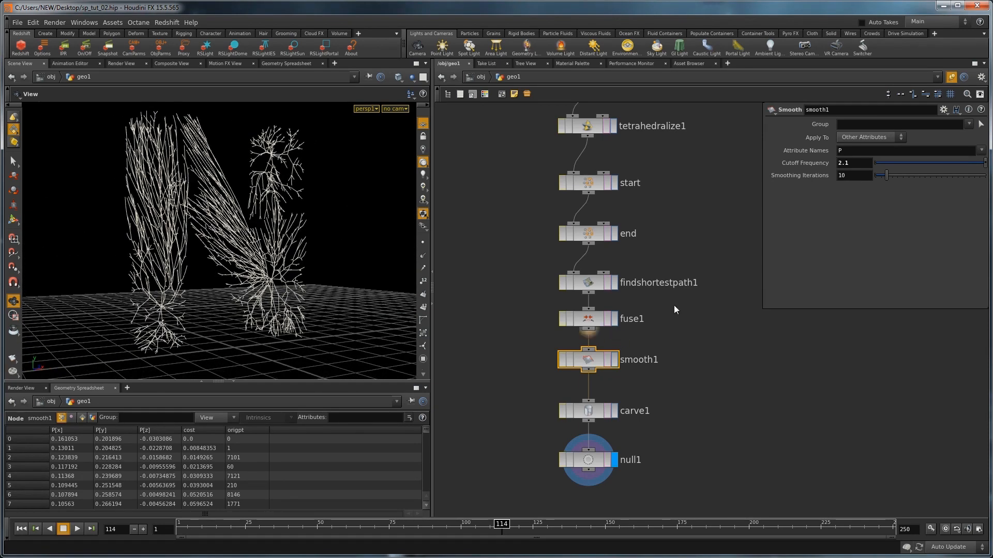
right_click(812, 175)
left_click(839, 298)
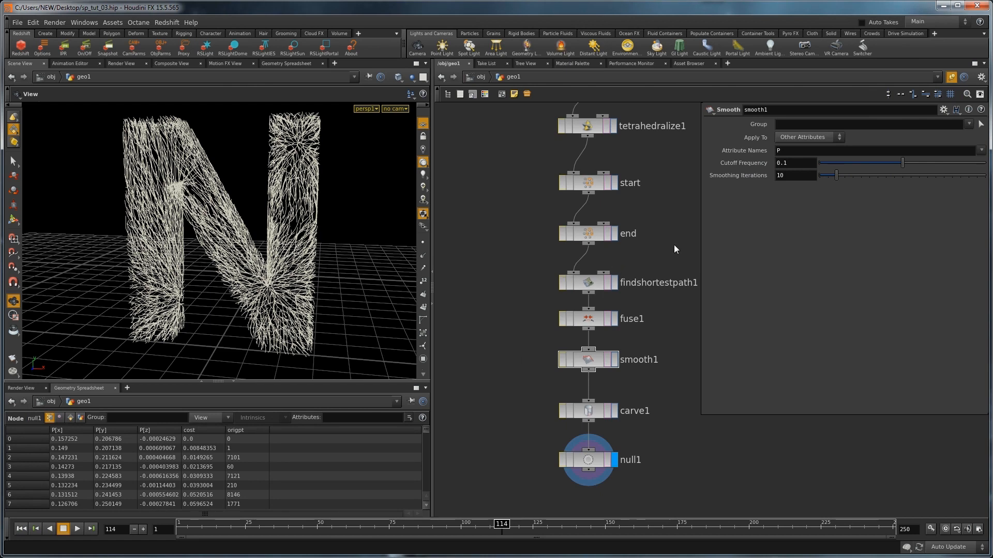
Add a Sphere node beside the start node and turn on its template display
middle_click_drag(675, 244, 606, 308)
scroll(647, 258, "up", 1)
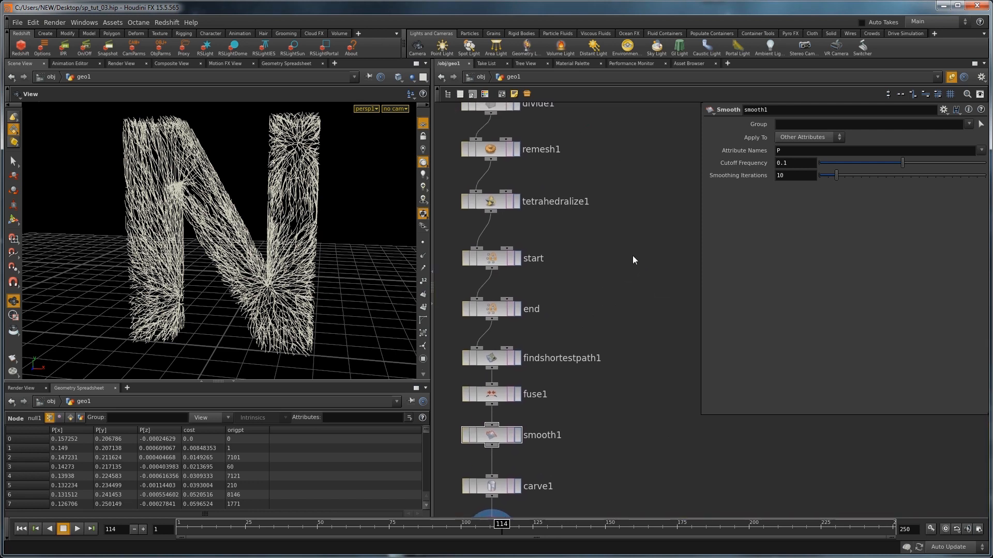
key("Tab")
type("sph")
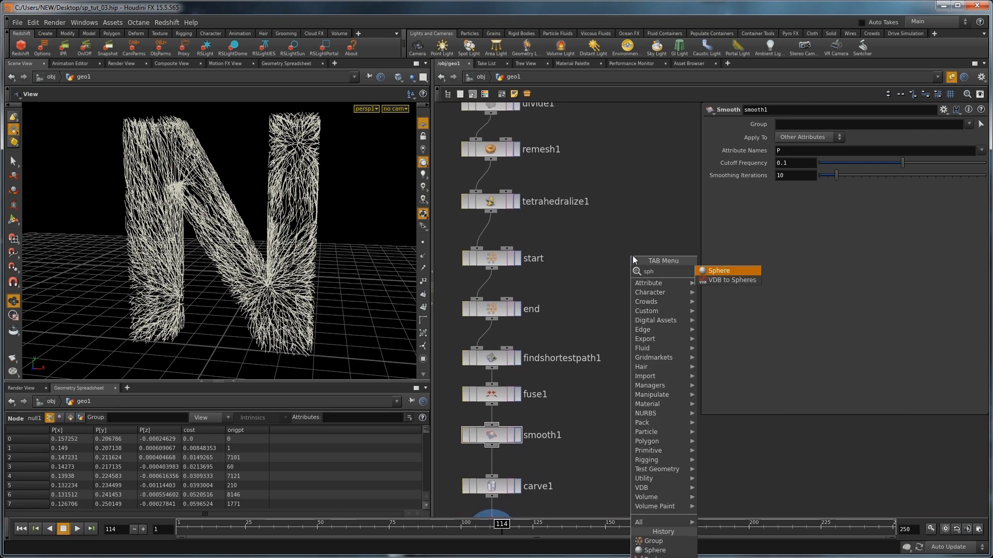
left_click(708, 273)
left_click(612, 256)
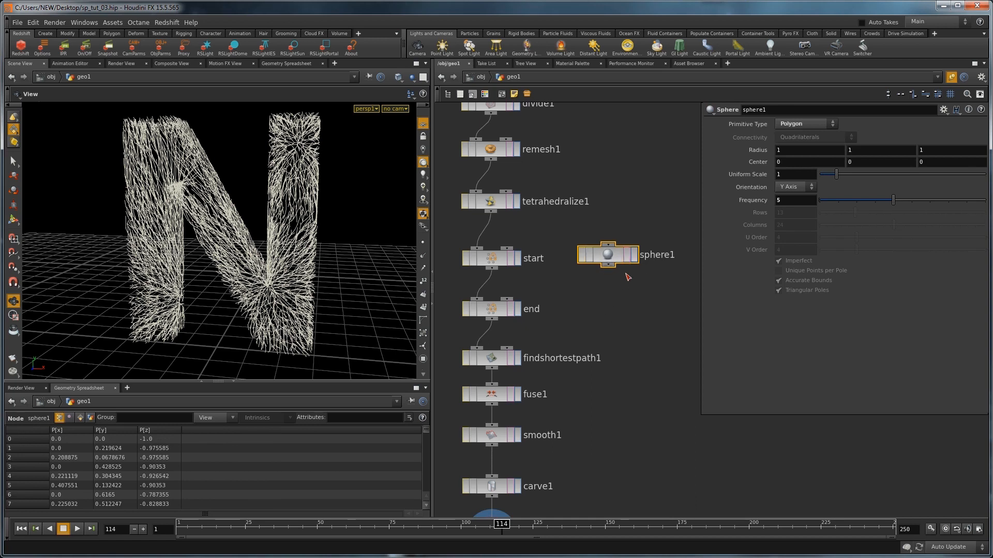
left_click(626, 255)
Set sphere1's Uniform Scale to 0.2 after trying 0.02
middle_click_drag(593, 313, 633, 277)
left_click(778, 174)
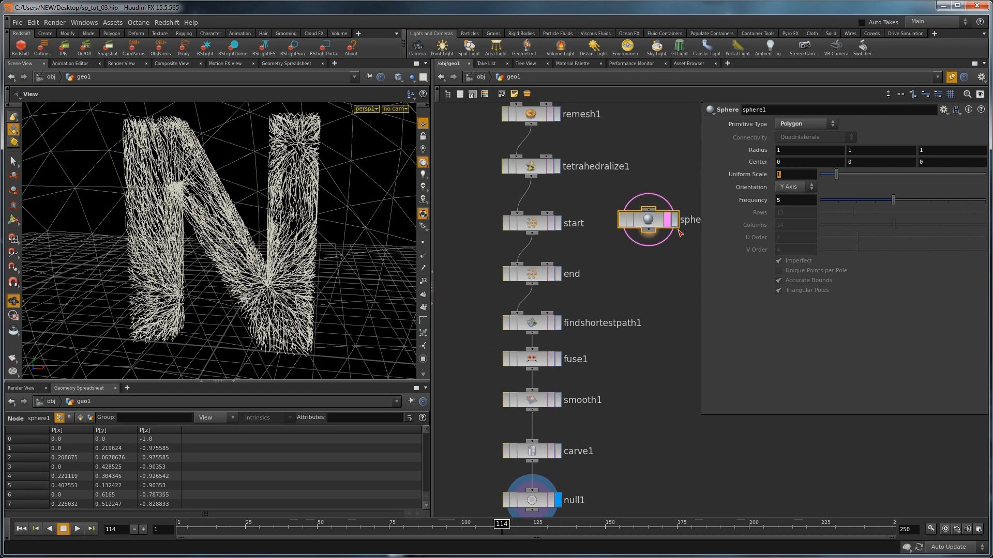
key("Return")
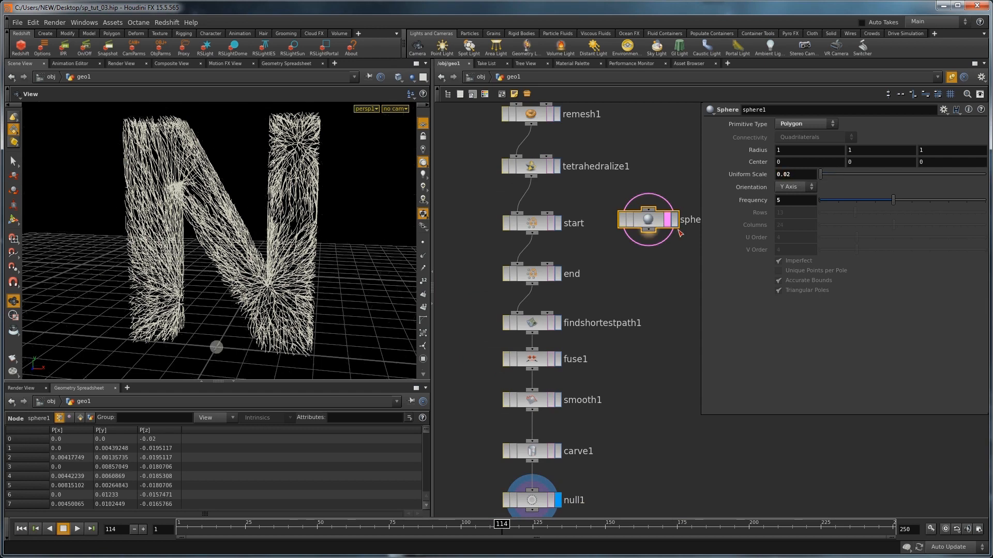
key("BackSpace")
key("BackSpace")
type("2")
key("Return")
Move the sphere's center to Y 0.24 and Z 0.07 so it overlaps the lower part of the letter N
mouse_move(325, 265)
left_mouse_down()
mouse_move(289, 266)
mouse_move(341, 271)
left_mouse_up()
middle_click_drag(876, 151, 986, 182)
key("ctrl+z")
left_click_drag(279, 169, 181, 169)
middle_click_drag(933, 165, 980, 192)
left_click_drag(162, 233, 372, 227)
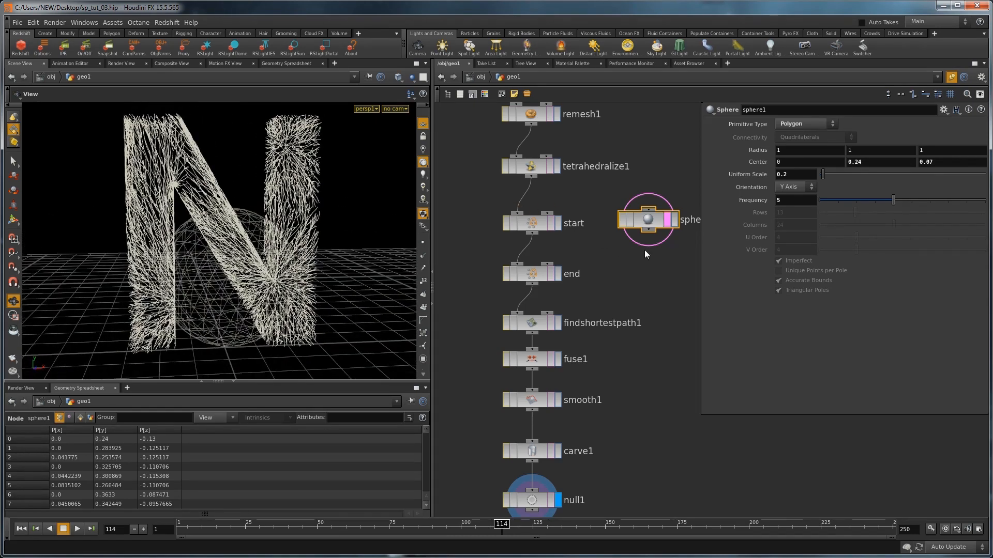
Move findshortestpath1, fuse1, smooth1, carve1 and null1 down together to leave a gap below the end node
middle_click_drag(601, 358, 579, 272)
scroll(579, 272, "down", 3)
left_click_drag(496, 416, 577, 242)
middle_click_drag(541, 243, 573, 297)
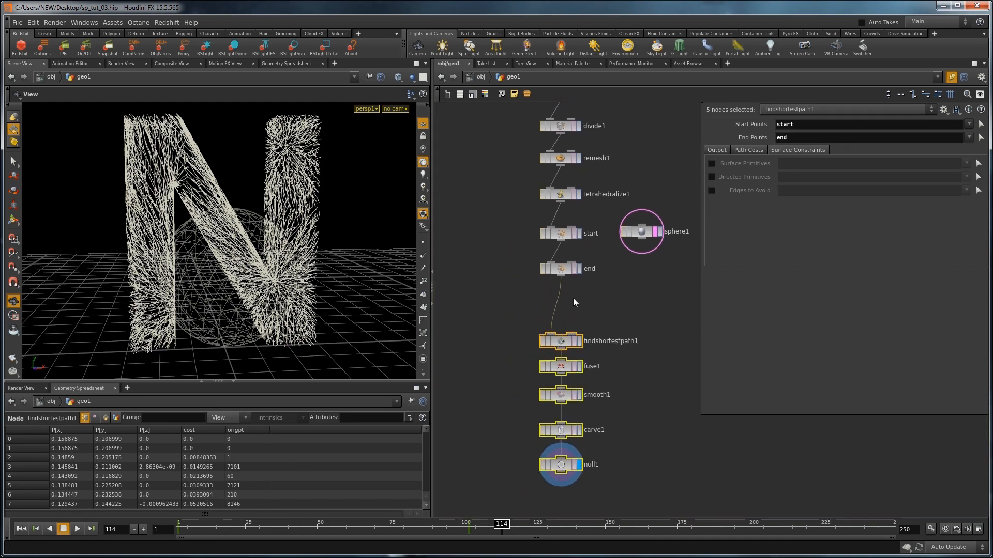
scroll(573, 298, "up", 2)
scroll(585, 297, "up", 2)
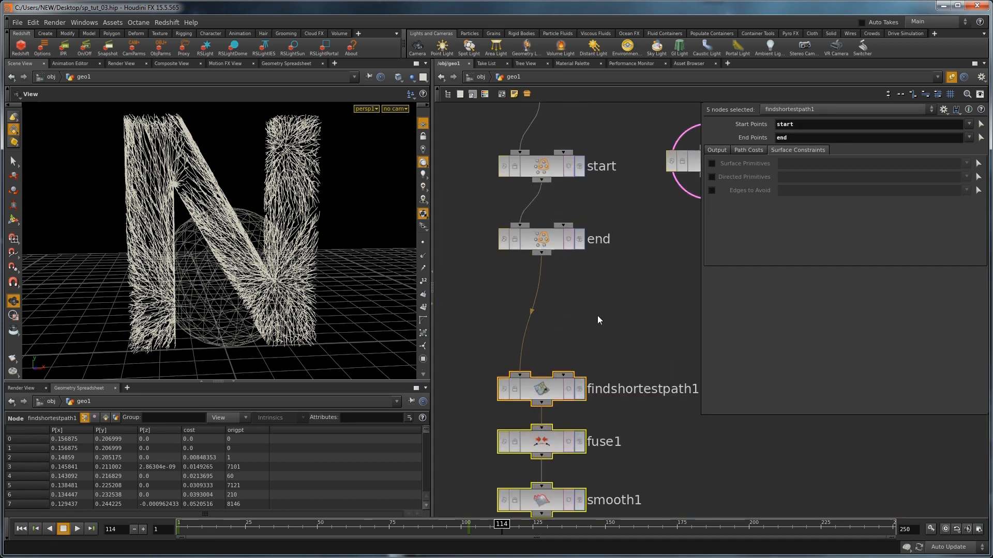
Insert a Group node between end and findshortestpath1 and rename it avoid
left_click(583, 319)
key("Tab")
type("gr")
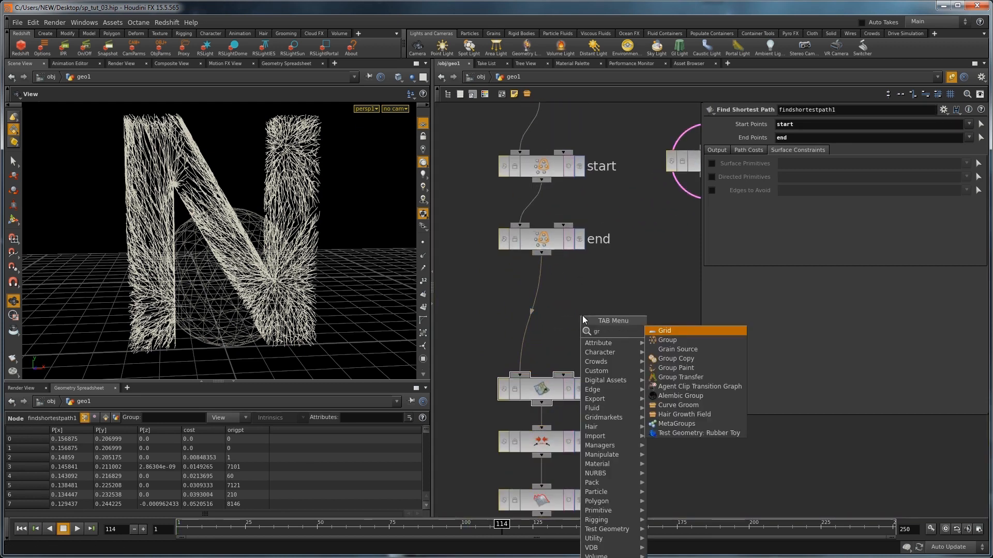
left_click(667, 340)
left_click(543, 305)
double_click(612, 312)
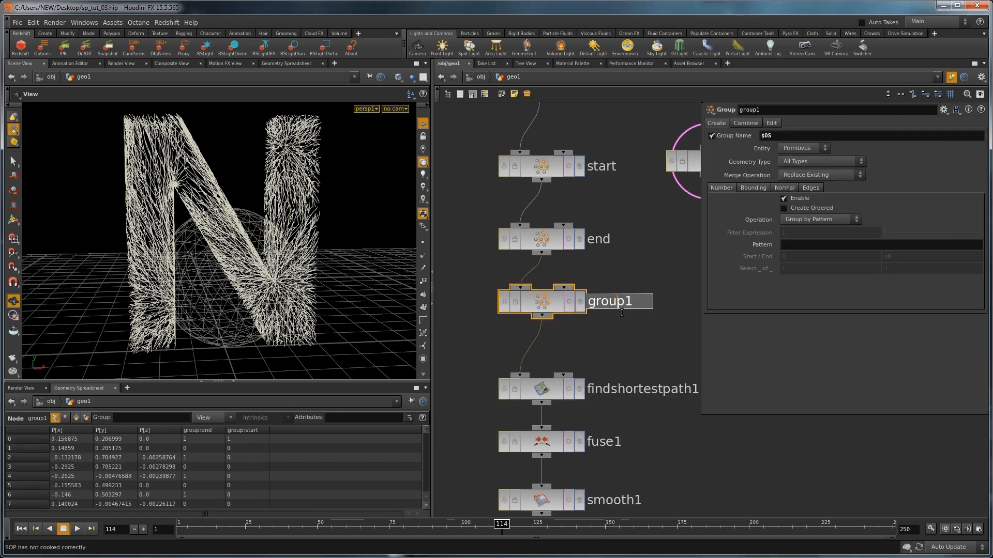
type("avoid")
key("Return")
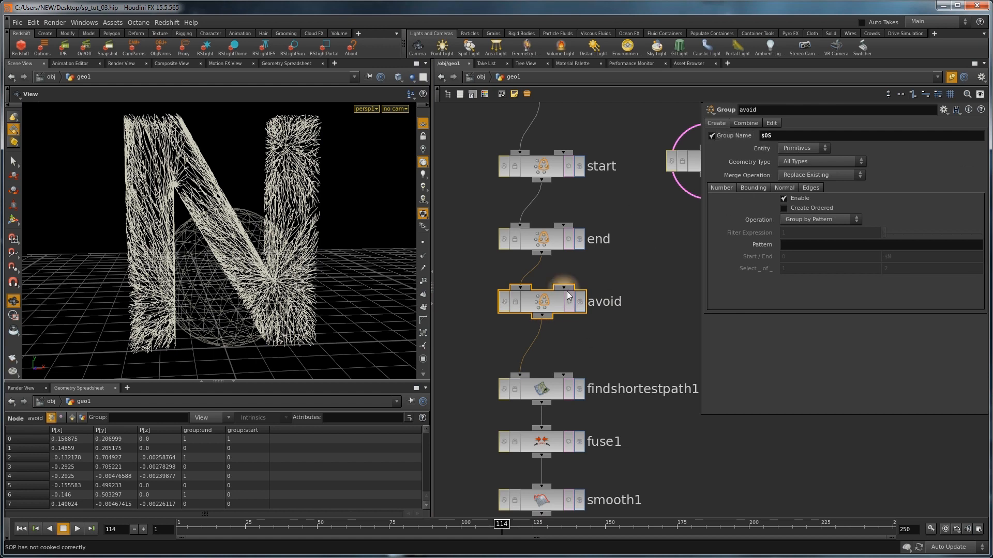
left_click_drag(541, 307, 541, 313)
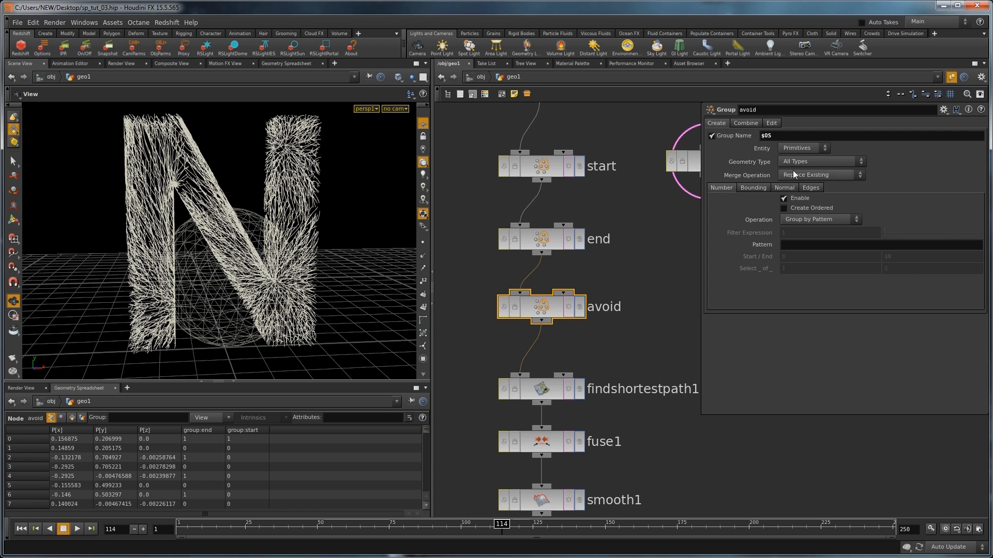
Set the avoid group to Points, disable Number grouping and enable Bounding with the type Bounding Object (points only)
left_click(793, 150)
left_click(816, 163)
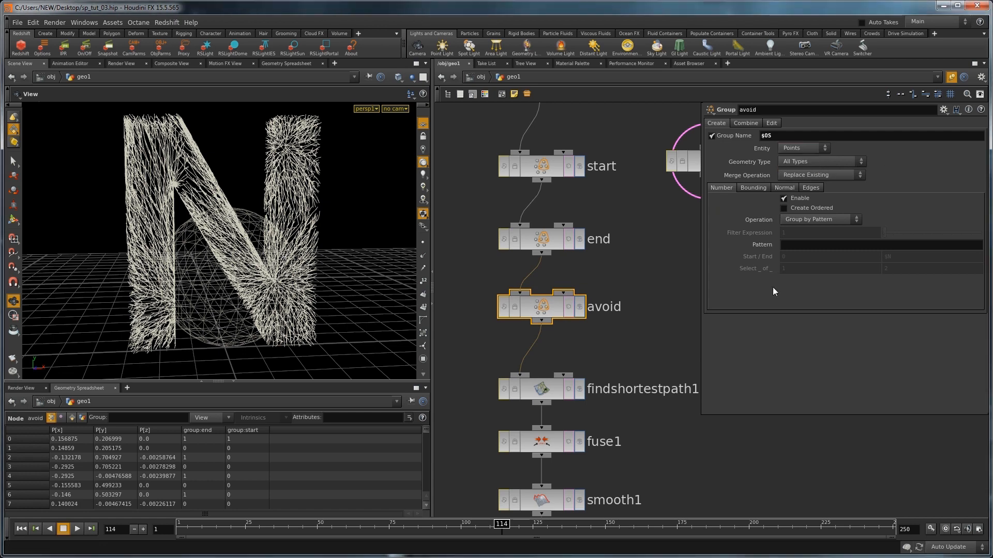
left_click(783, 199)
left_click(754, 188)
middle_click_drag(655, 269, 597, 294)
left_click(799, 198)
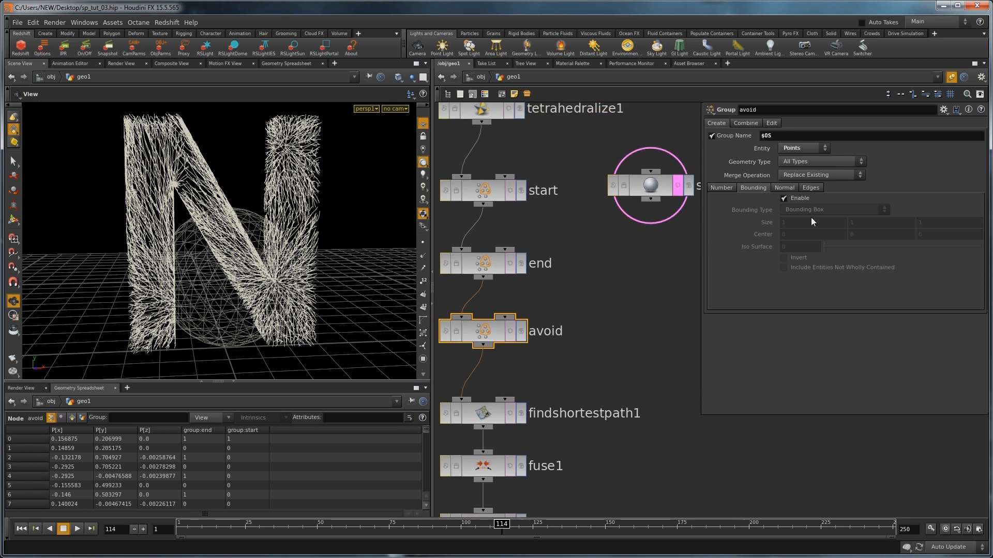
middle_click_drag(676, 292, 756, 274)
left_click(820, 209)
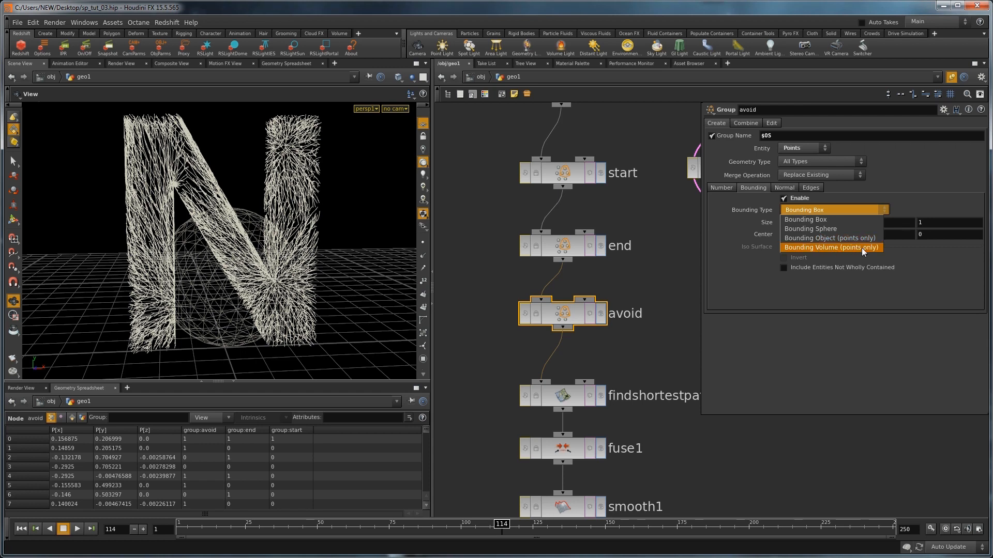
left_click(830, 237)
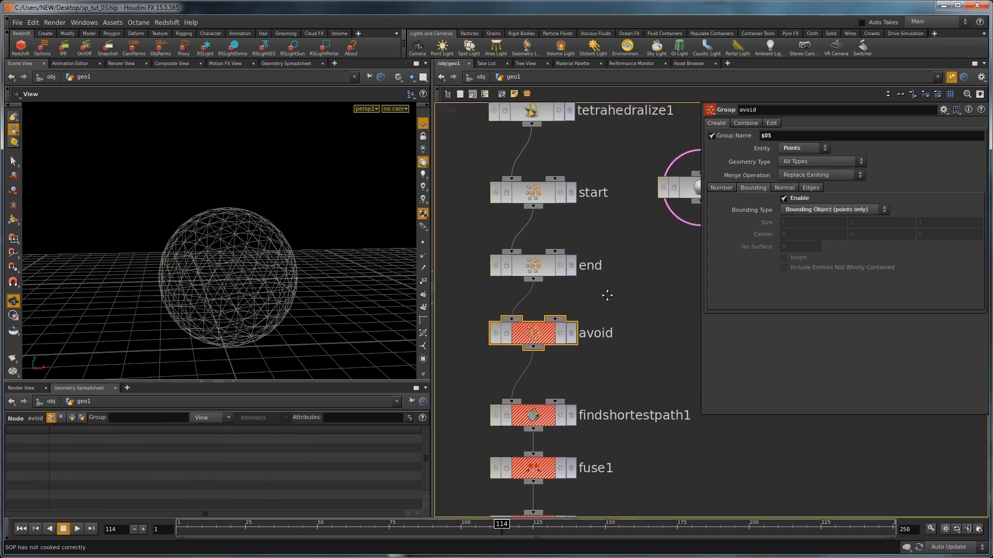
Connect sphere1 to avoid's second input and display avoid to examine the points grouped inside the sphere
left_click_drag(544, 319, 650, 276)
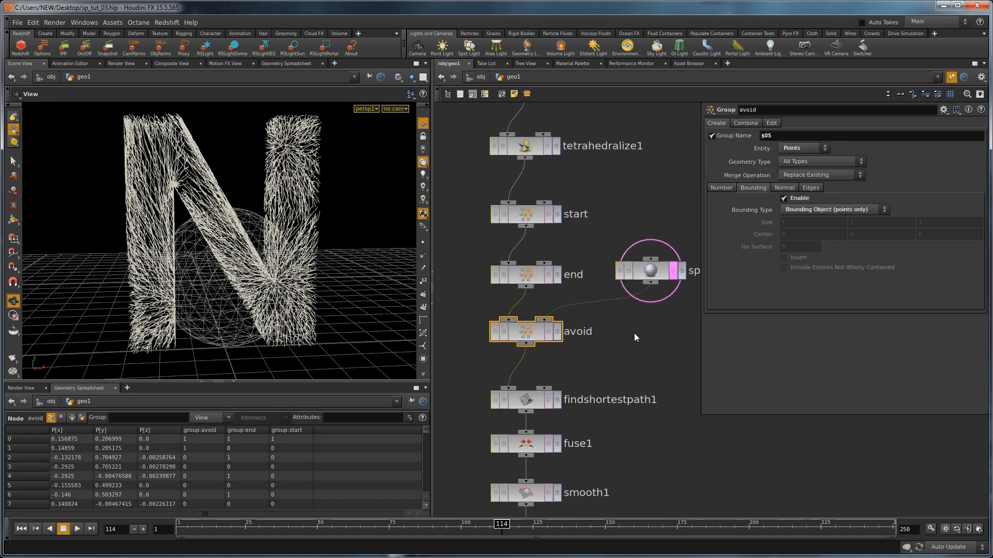
middle_click_drag(634, 334, 620, 310)
scroll(621, 310, "down", 2)
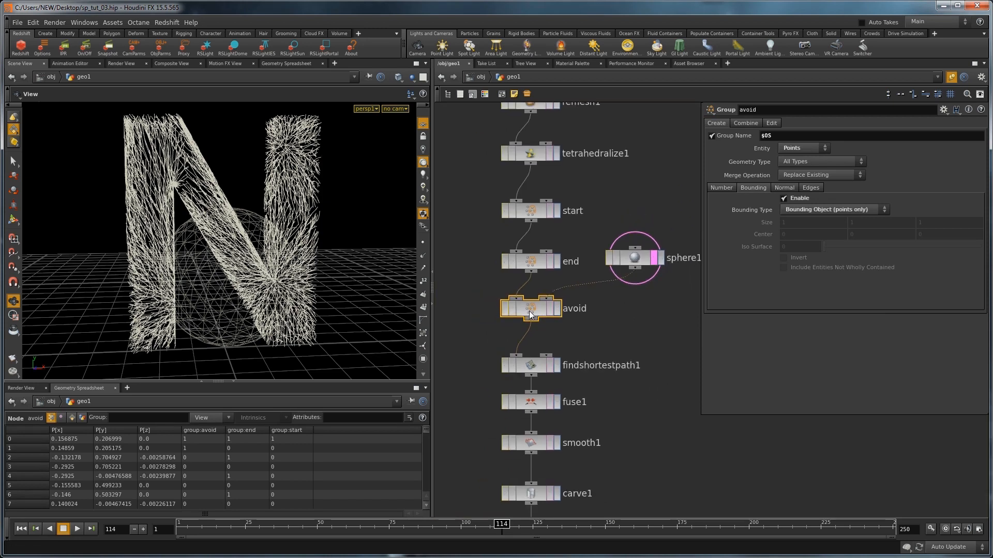
left_click(557, 309)
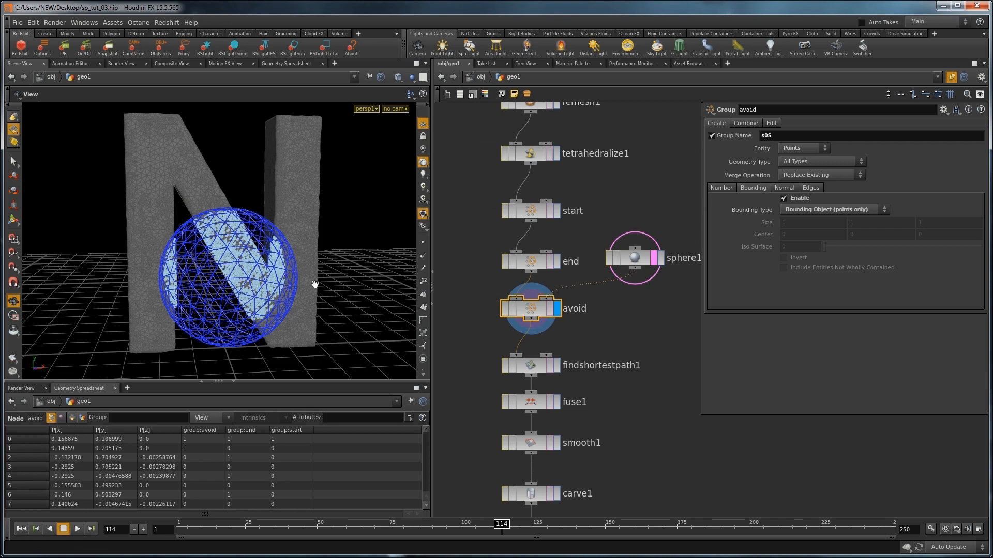
left_click_drag(270, 267, 318, 273)
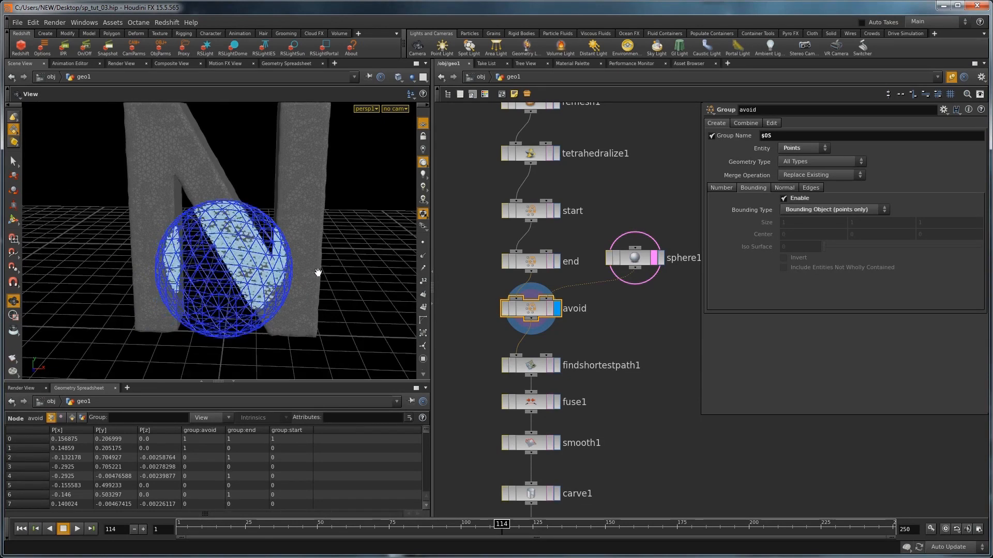
Convert the avoid node's $OS group from Points to Primitives and inspect the selection around the sphere
left_click(771, 123)
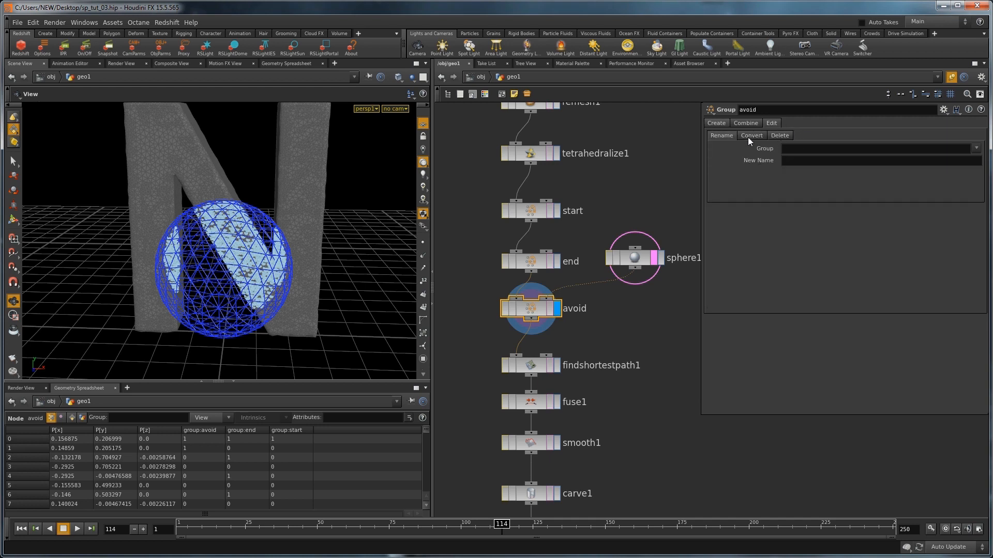
left_click(751, 135)
left_click(793, 147)
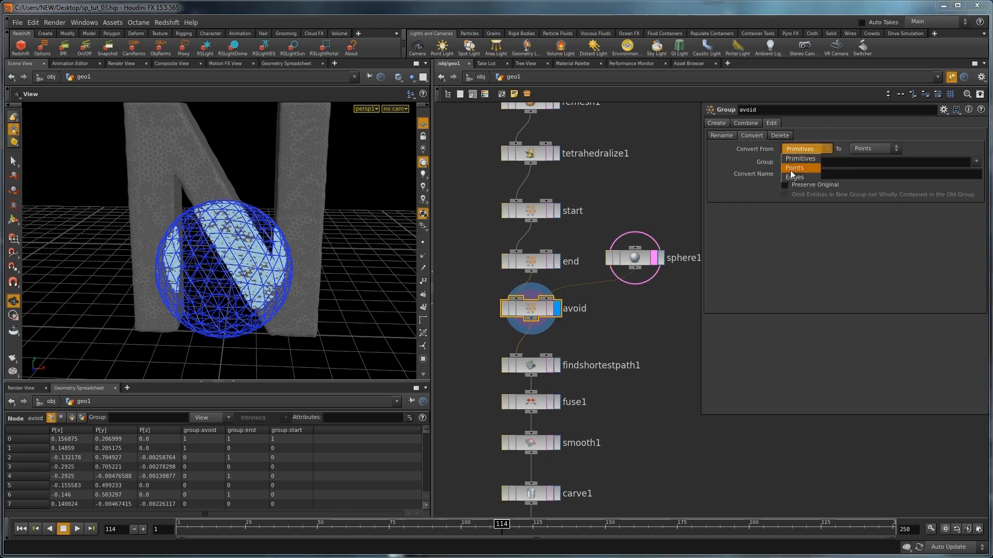
left_click(790, 169)
left_click(873, 149)
left_click(886, 158)
left_click(975, 162)
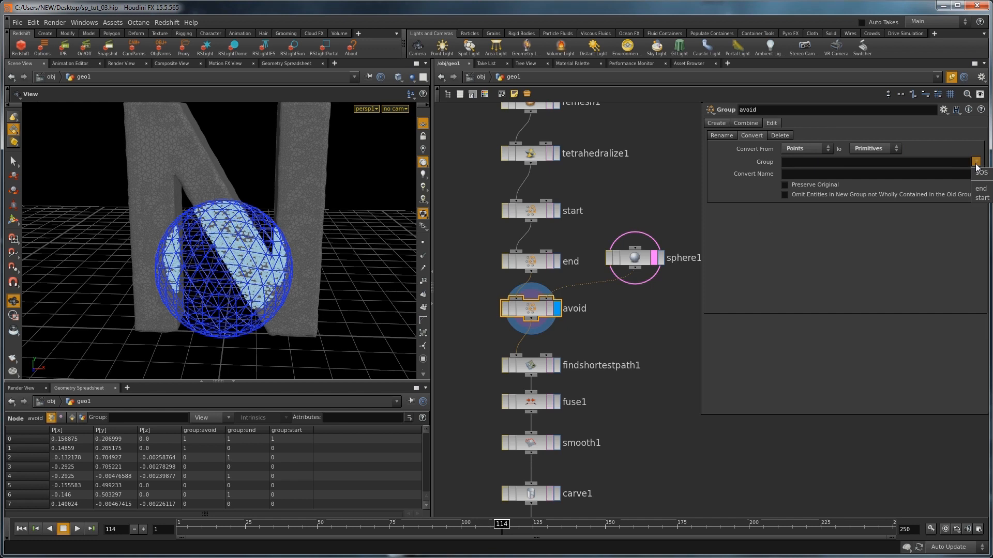
left_click(983, 174)
left_click_drag(250, 255, 262, 280)
Display findshortestpath1 and enable Edges to Avoid with the avoid group
left_click(557, 366)
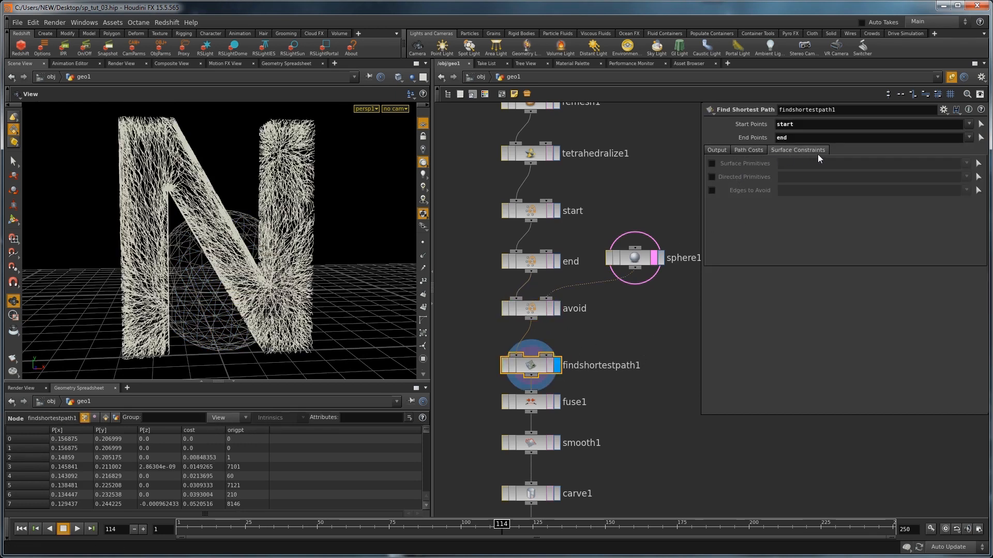
left_click(710, 190)
left_click(972, 201)
left_click_drag(328, 193, 267, 222)
Display null1 and scrub the timeline to examine how the curves grow around the sphere
left_click_drag(183, 529, 243, 527)
middle_click_drag(620, 465, 623, 384)
left_click(560, 461)
left_click_drag(187, 526, 483, 549)
left_click_drag(362, 321, 248, 289)
right_click_drag(248, 289, 241, 286)
left_click_drag(241, 286, 269, 269)
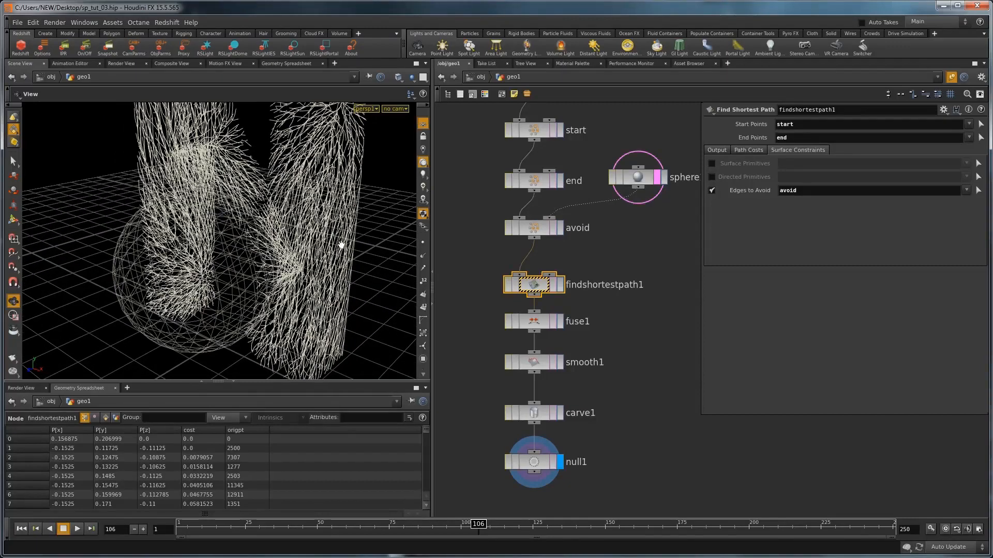
Set sphere1's center Z to 0.01, turn off its template display and review the curves over the timeline
left_click(631, 179)
mouse_move(938, 163)
middle_mouse_down()
mouse_move(944, 184)
mouse_move(972, 186)
mouse_move(909, 190)
mouse_move(951, 172)
middle_mouse_up()
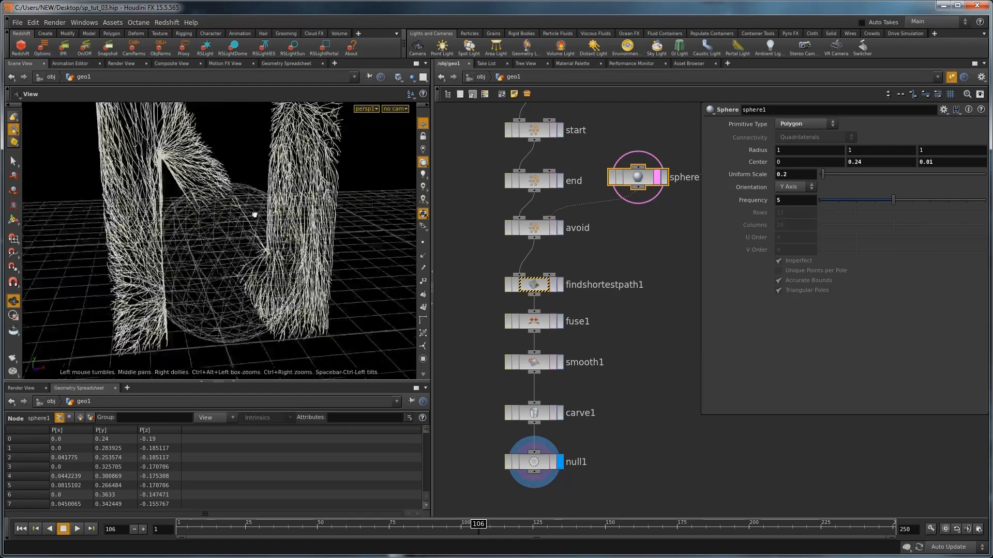
left_click(199, 529)
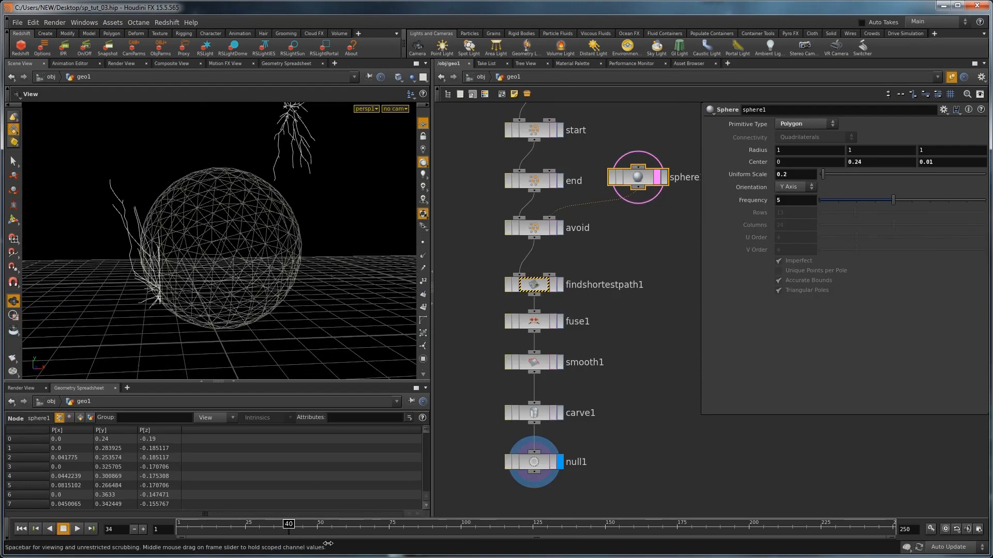
left_click_drag(474, 547, 517, 540)
left_click_drag(310, 227, 240, 254, "alt")
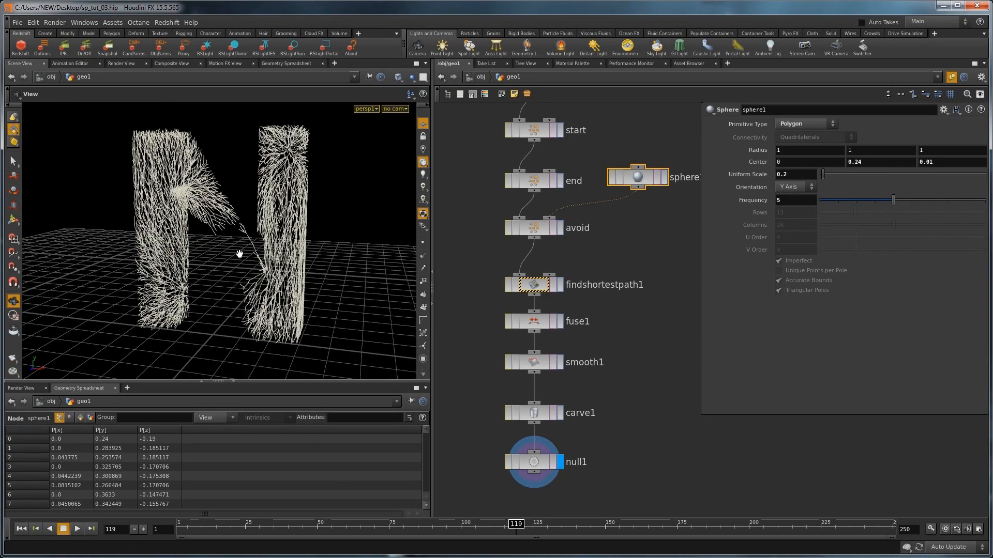
left_click_drag(240, 251, 309, 211)
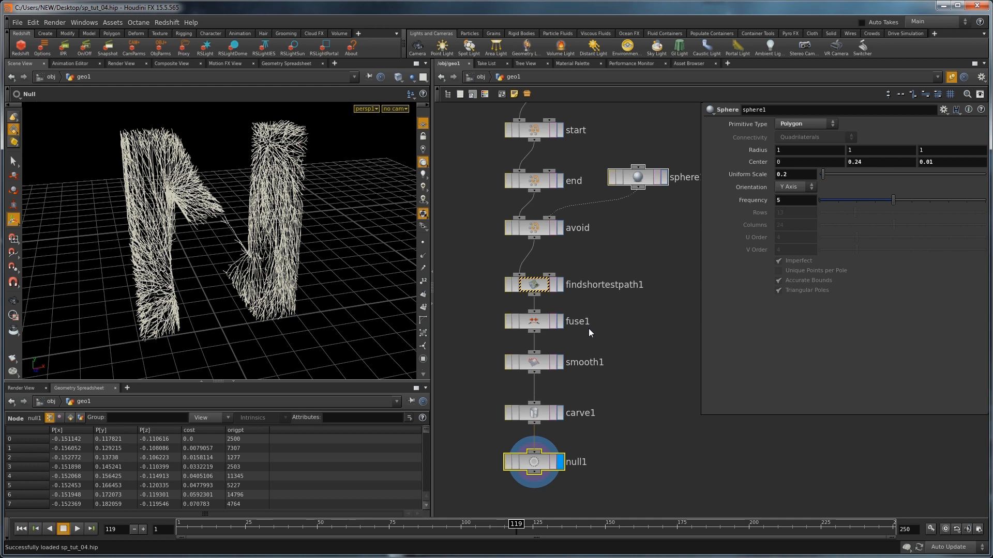
Move findshortestpath1 up closer to avoid and place a Point VOP node below null1
left_click_drag(547, 289, 548, 276)
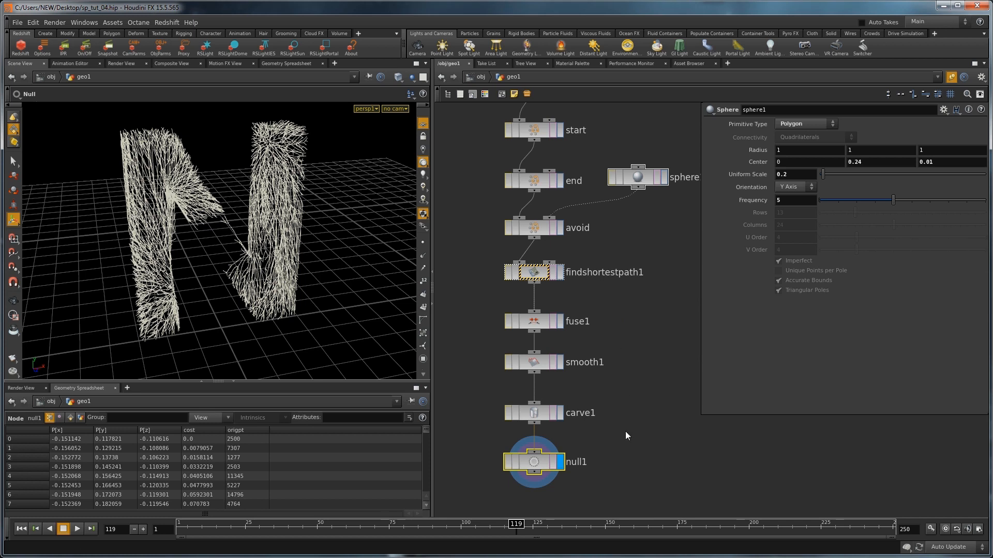
middle_click_drag(613, 442, 632, 365)
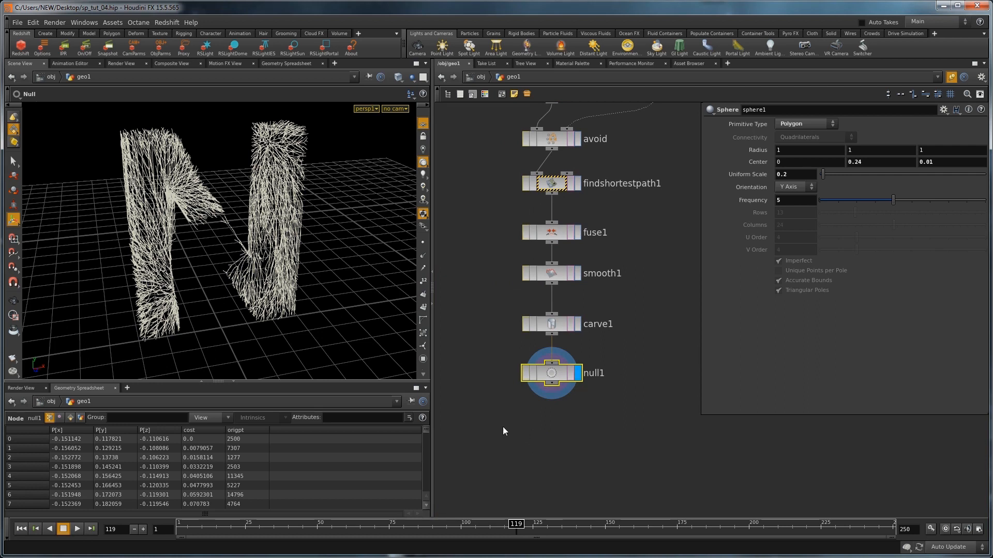
scroll(506, 428, "up", 2)
middle_click_drag(548, 427, 532, 406)
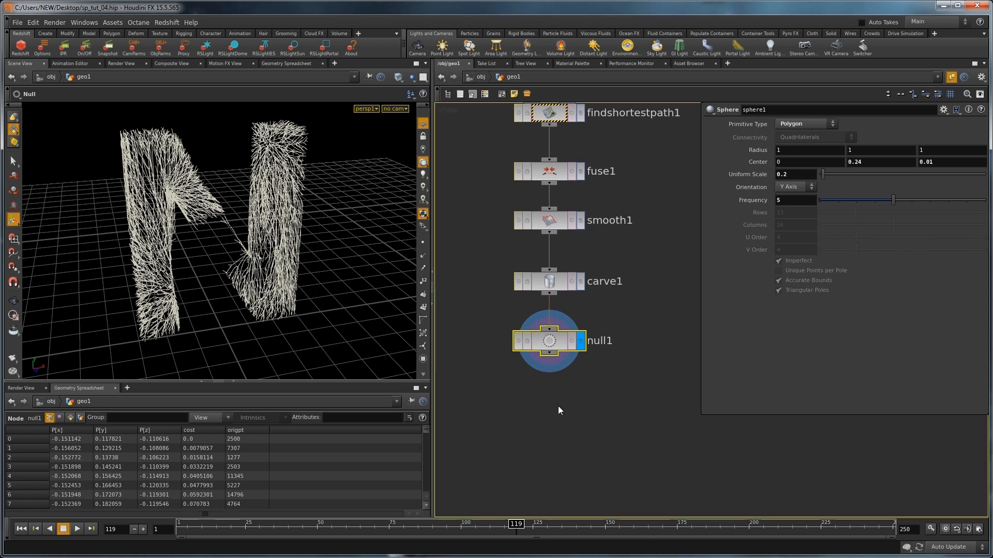
key("Tab")
type("poin")
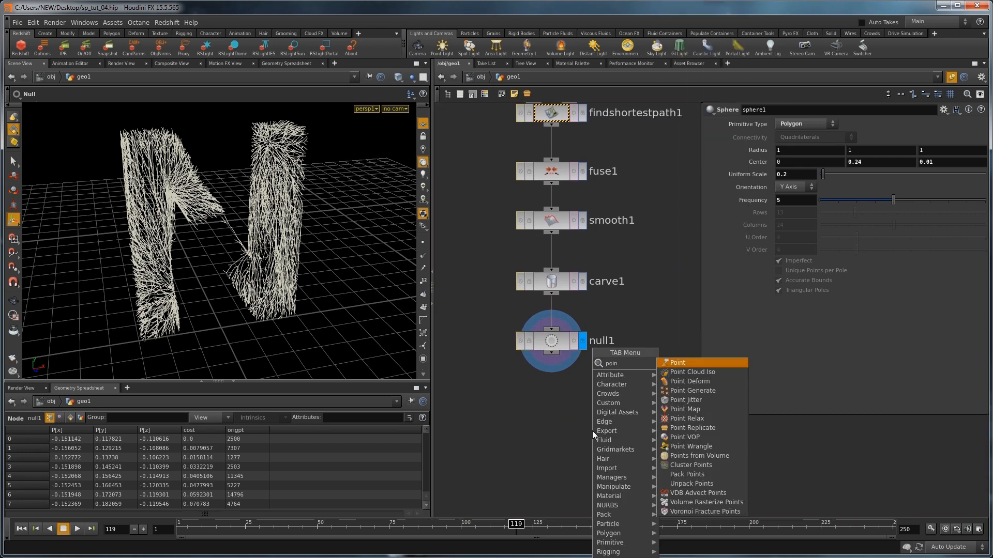
left_click(676, 441)
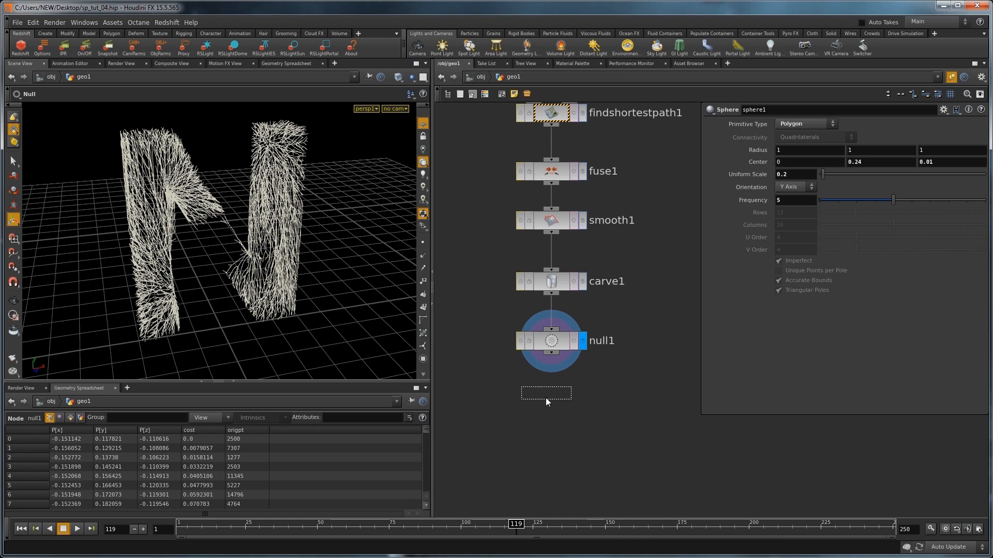
left_click(545, 398)
middle_click_drag(640, 202, 631, 262)
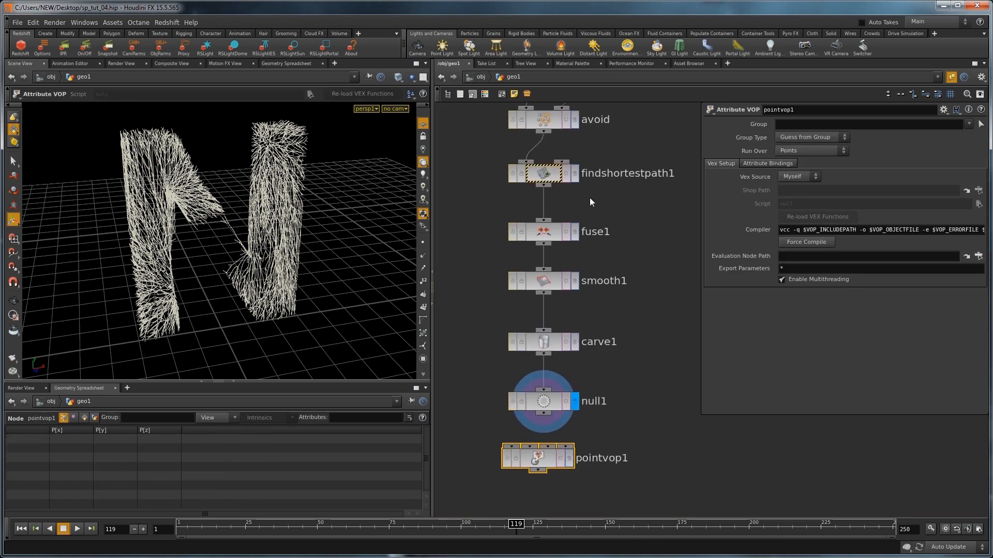
Connect null1 to the first input of the Point VOP and rename the node width
middle_click_drag(640, 427, 663, 355)
left_click_drag(573, 394, 575, 413)
left_click(567, 341)
left_click(535, 390)
double_click(629, 405)
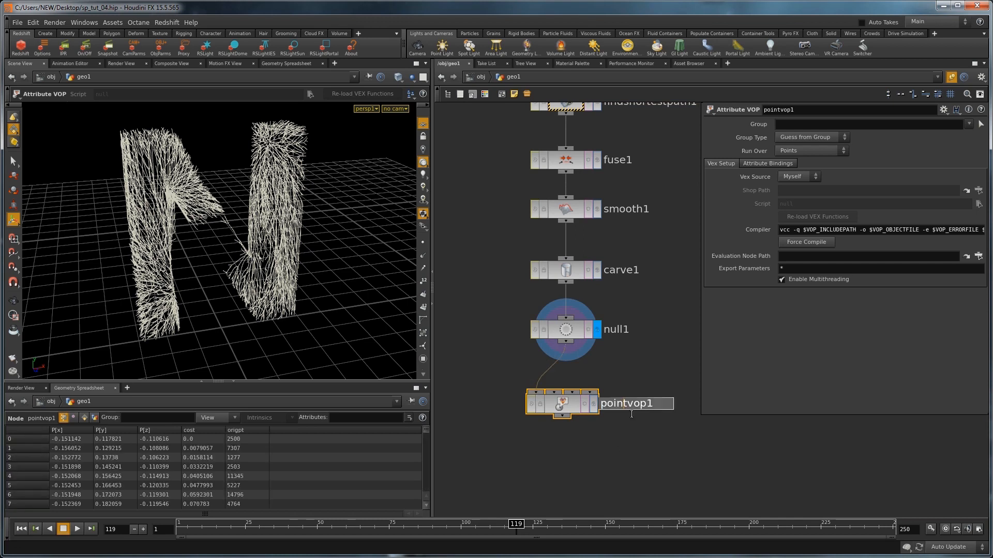
key("BackSpace")
type("width")
key("Return")
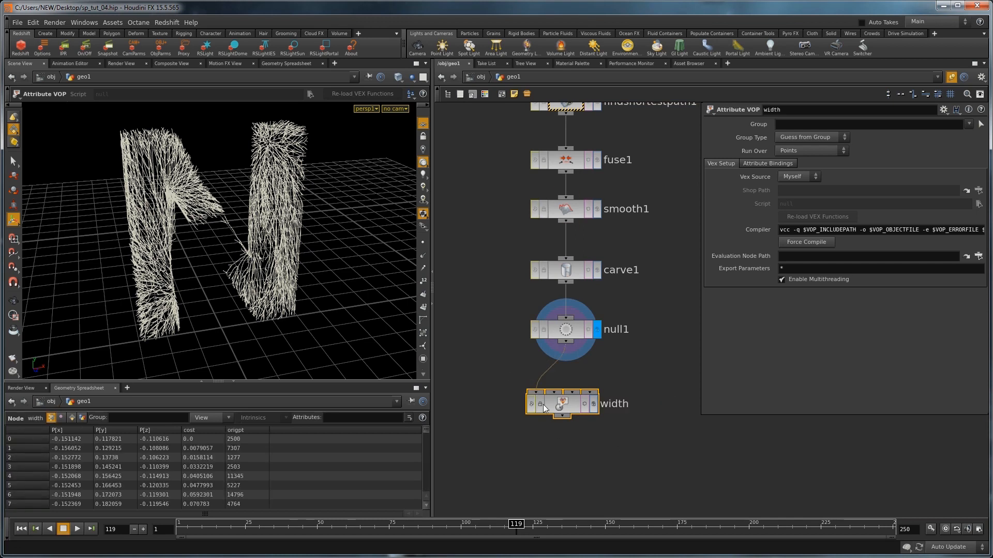
Display the width node, go inside it and add a Bind node for the float attribute cost
left_click_drag(543, 408, 546, 401)
double_click(572, 398)
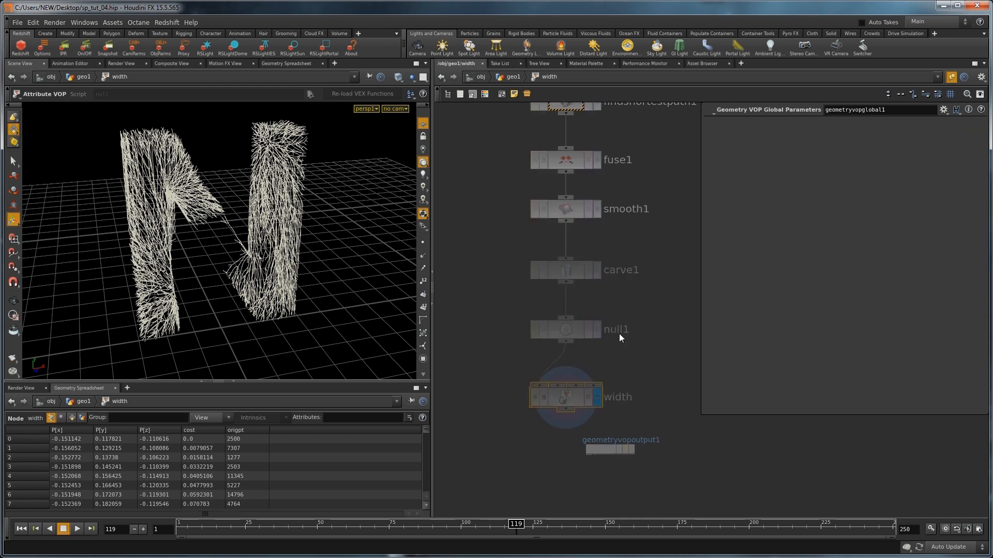
key("Tab")
type("bind")
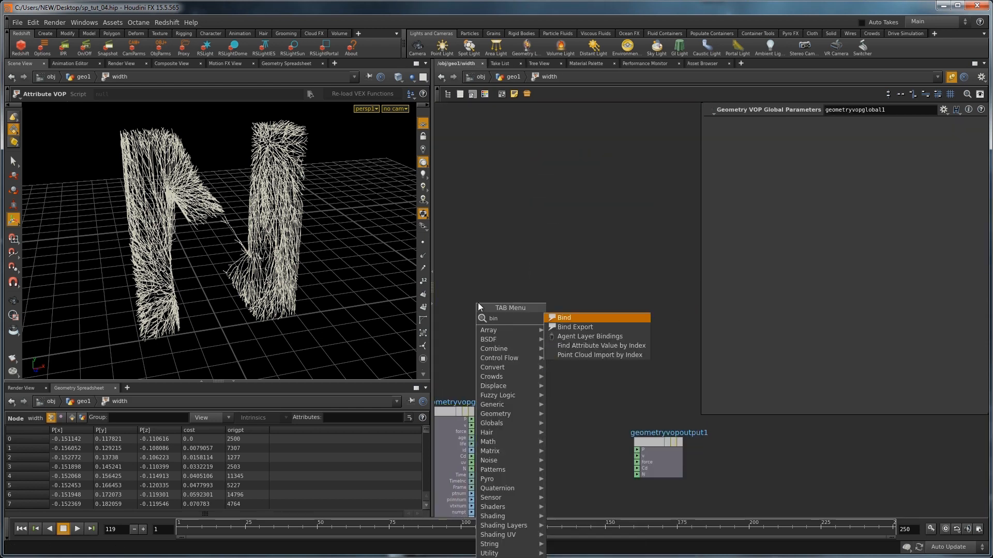
key("Return")
left_click(491, 327)
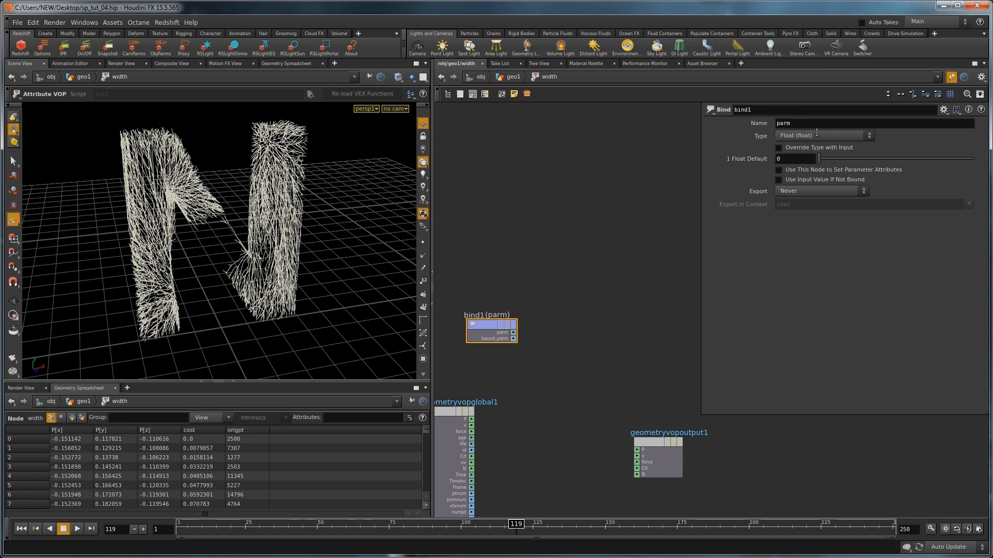
type("cost")
key("Return")
Add a Ramp Parameter fed by cost, set as a Spline Ramp (float) with Catmull-Rom default interpolation
key("Tab")
type("ram")
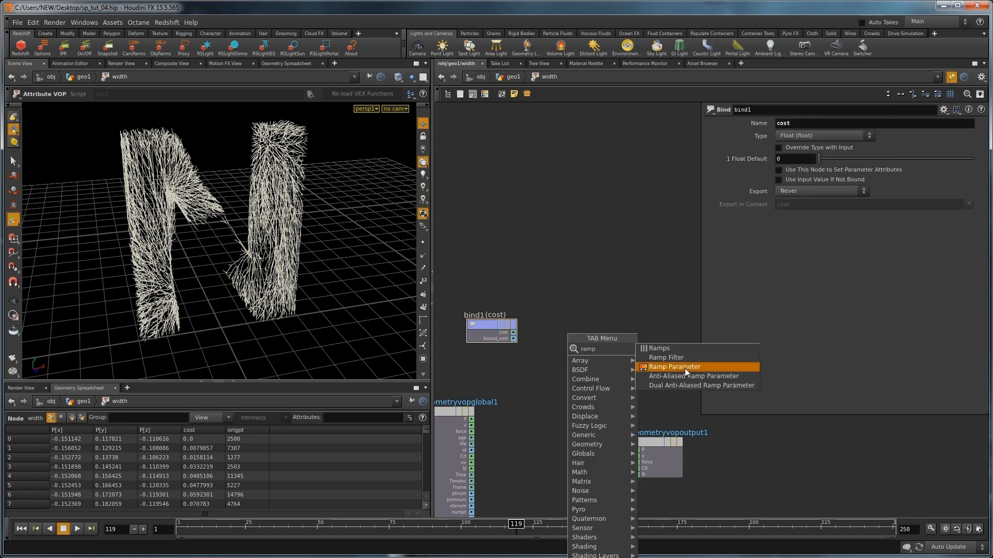
left_click(685, 368)
left_click(578, 351)
left_click_drag(517, 334, 561, 339)
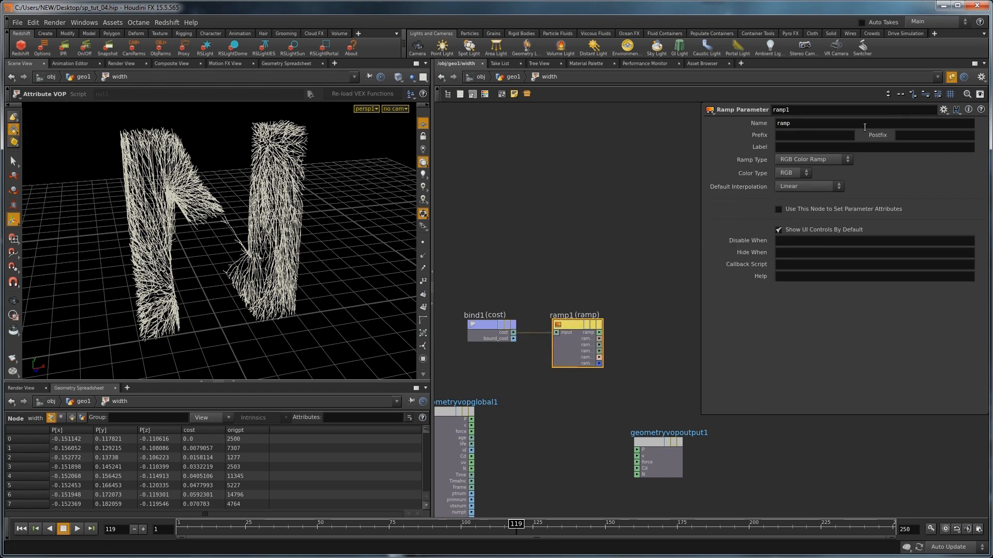
left_click(810, 160)
left_click(802, 178)
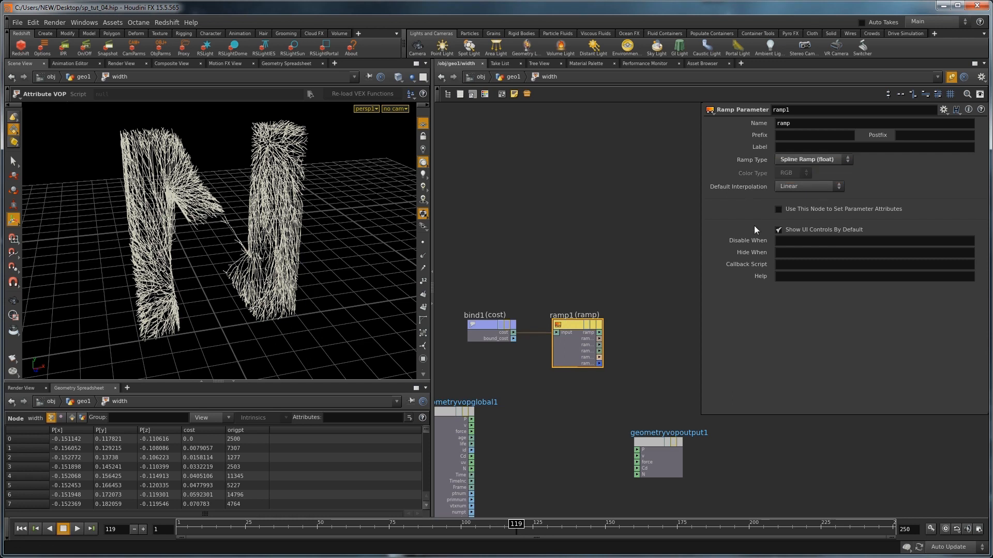
left_click(811, 186)
left_click(806, 214)
Add a Bind Export node named width and feed it from the ramp output
middle_click_drag(611, 295, 551, 269)
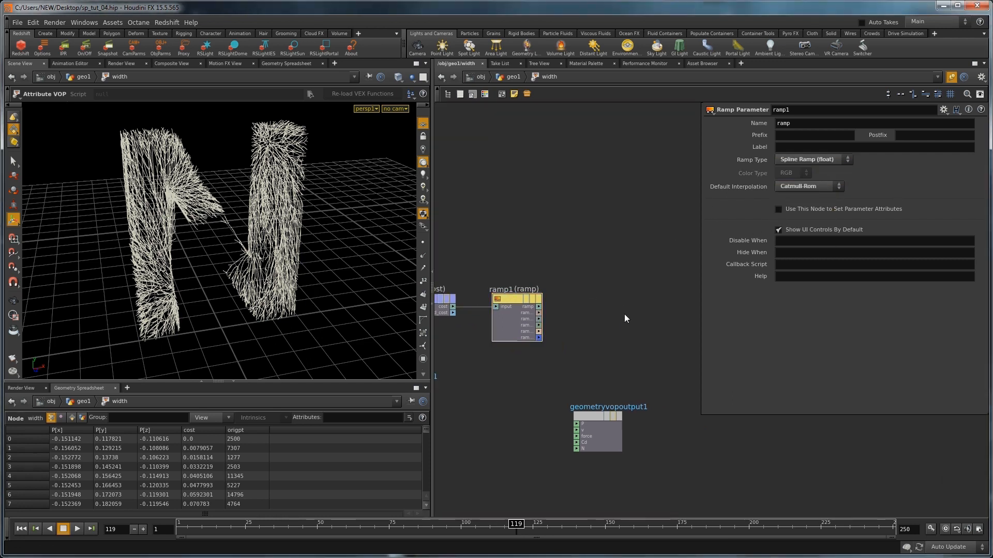
key("Tab")
type("bind")
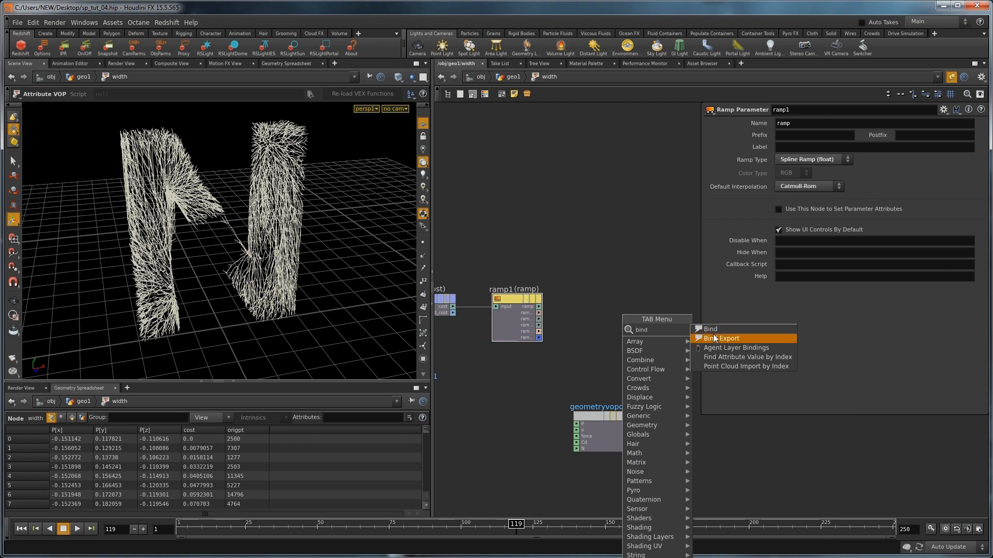
left_click(714, 331)
left_click(620, 318)
double_click(813, 129)
type("width")
key("Return")
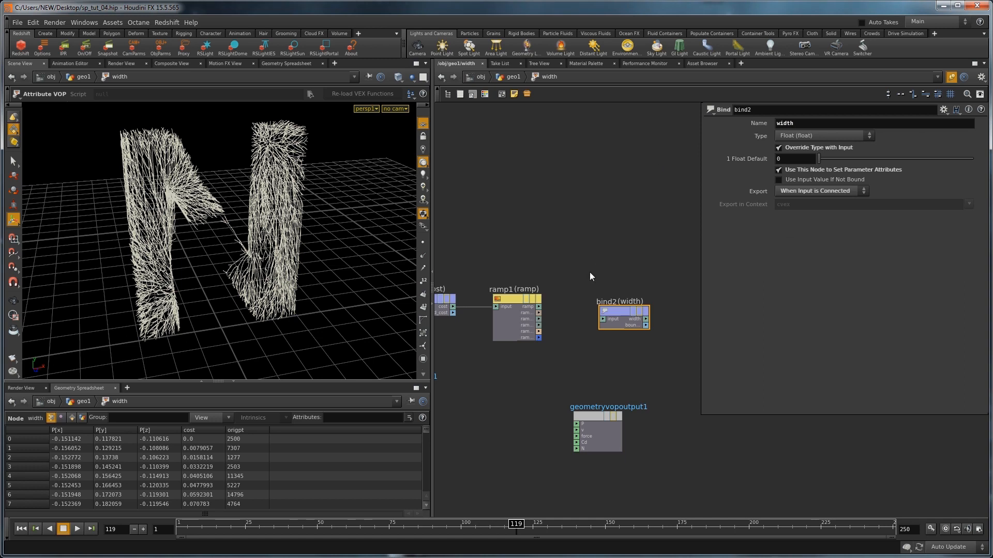
left_click_drag(540, 307, 655, 318)
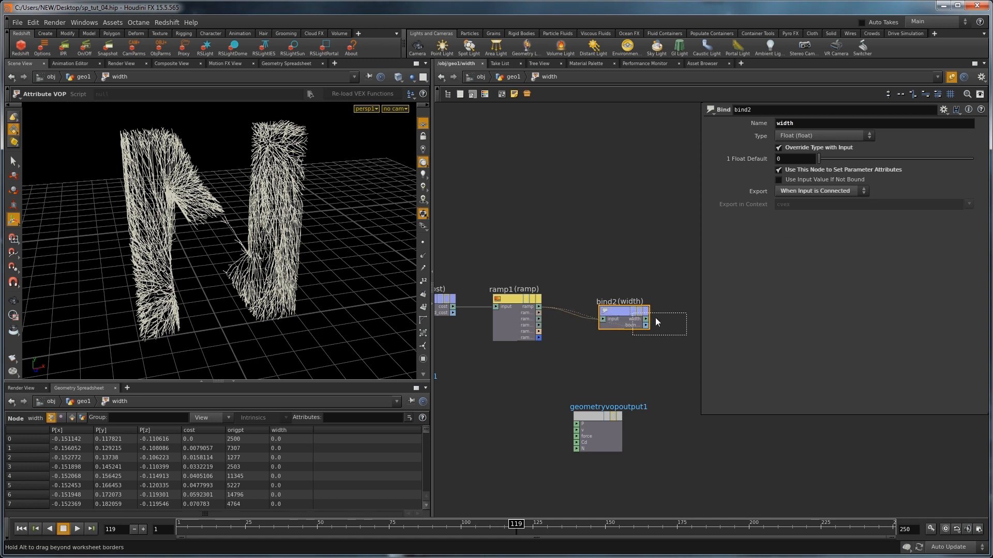
Insert a Multiply node between the ramp and the width export and promote its second input as a parameter
middle_click_drag(584, 312, 580, 285)
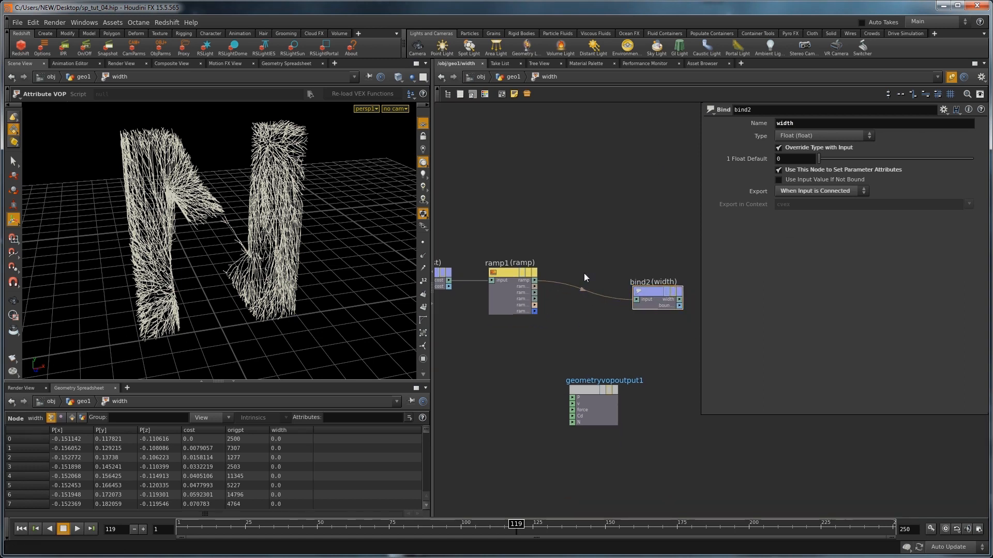
key("Tab")
type("mul")
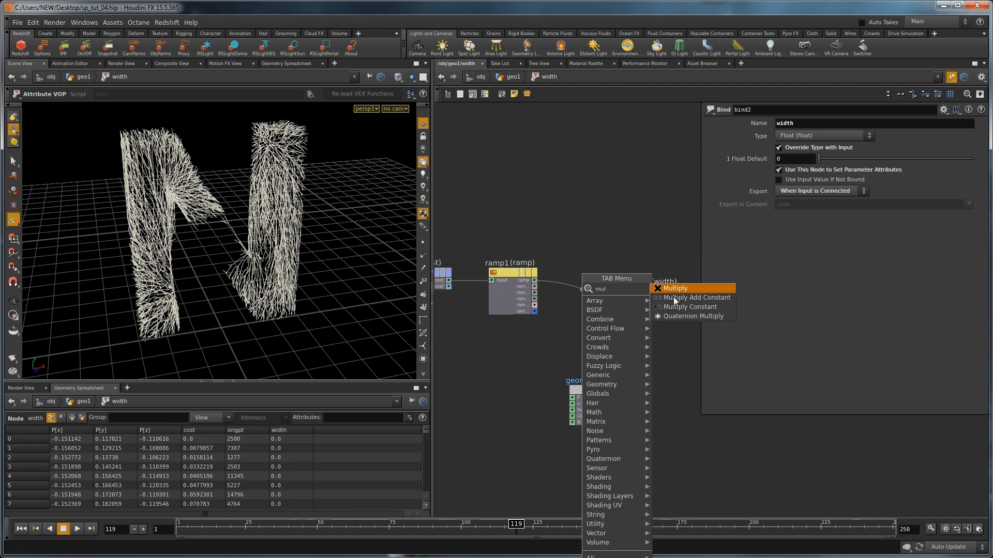
left_click(678, 289)
left_click(568, 282)
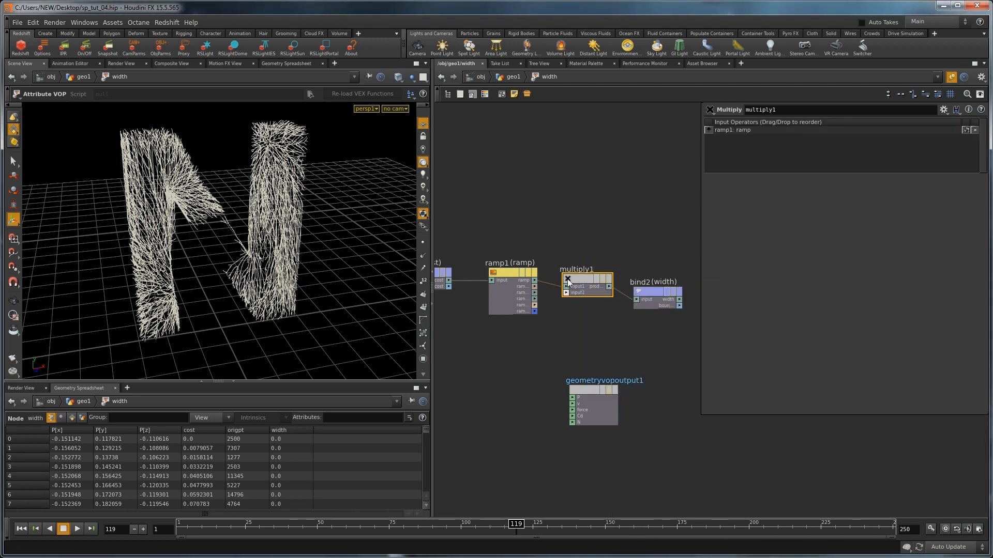
right_click(562, 294)
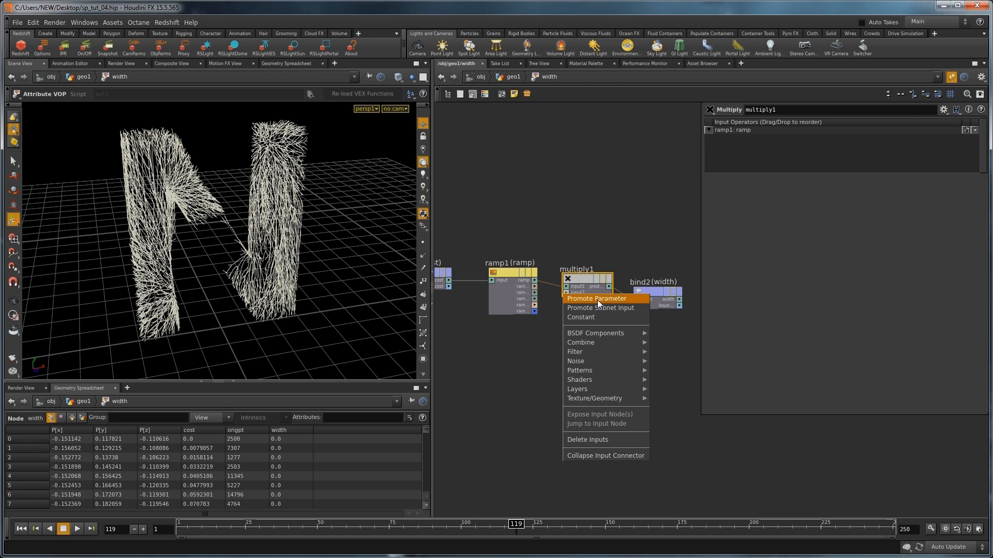
left_click(597, 300)
left_click(559, 287)
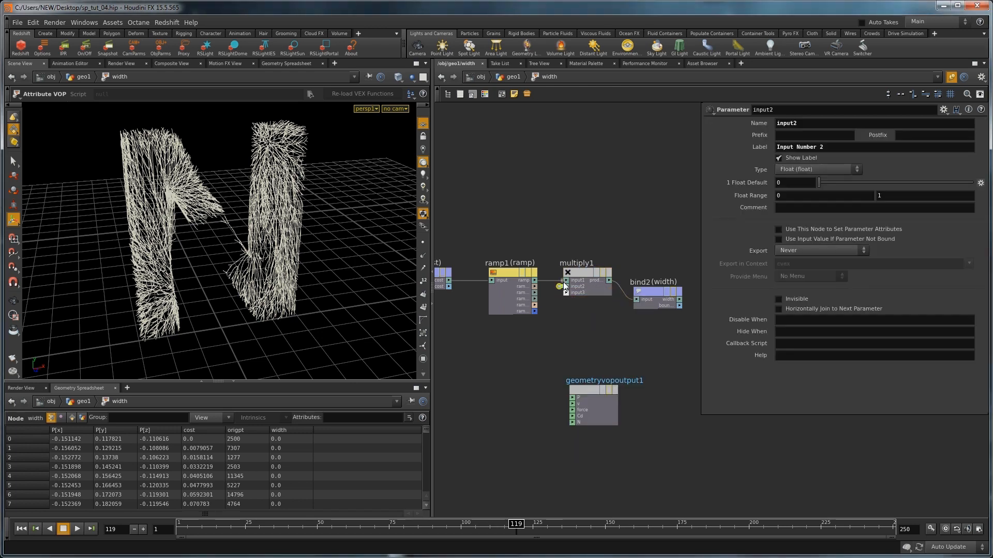
Label the promoted parameter Width Mult and set its default to 0.01
left_click(849, 149)
type("Mult")
left_click(609, 134)
type("0.01")
key("Return")
Go back up to geo1 and raise the first point of the width node's ramp to value 1
left_click(616, 203)
key("u")
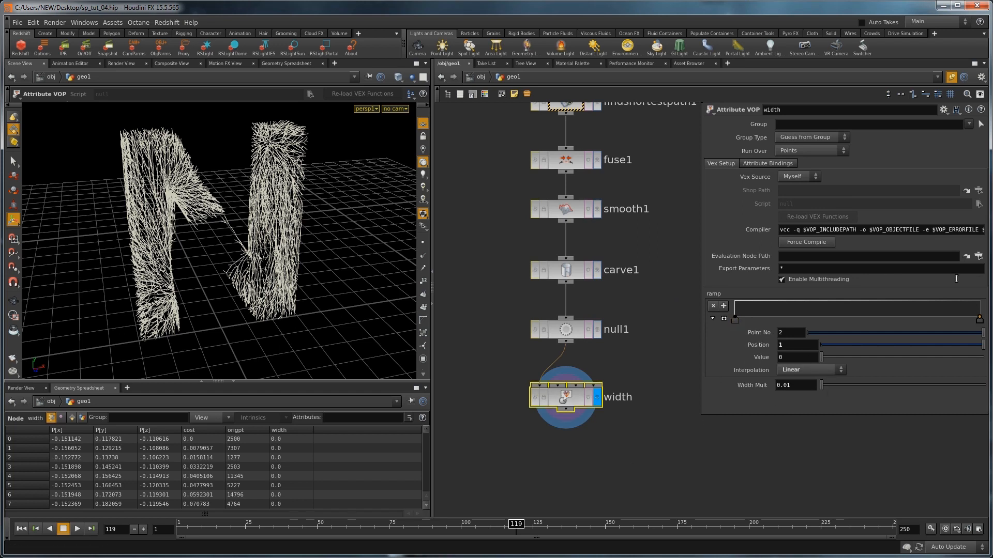
left_click_drag(736, 316, 727, 298)
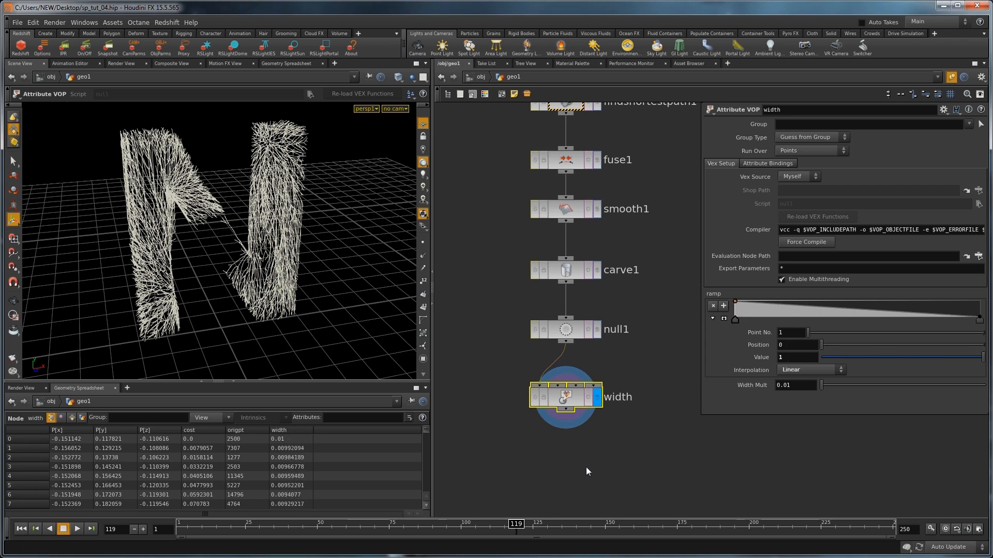
Place a PolyWire node below width and set its Maximum Joint Scale to 1
middle_click_drag(557, 471, 560, 439)
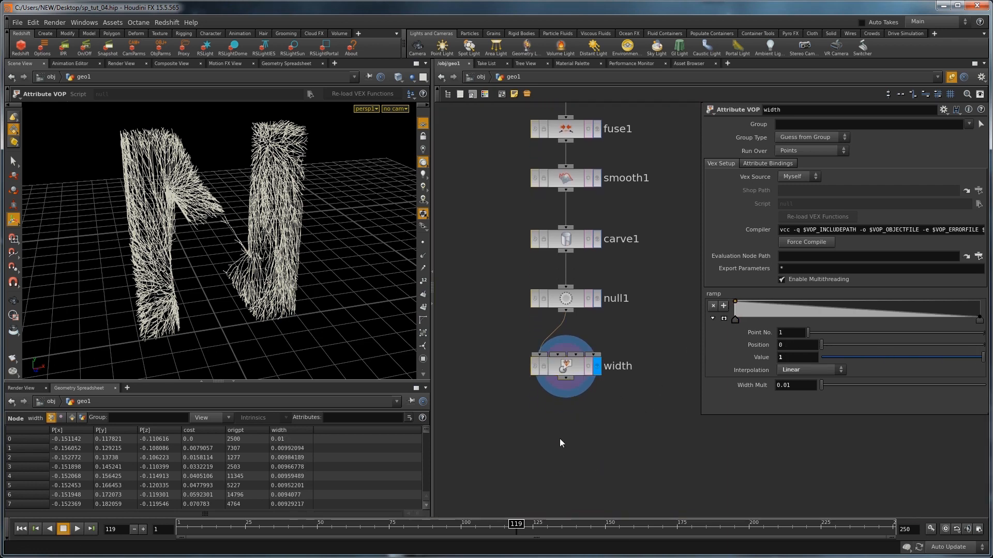
key("Tab")
type("poly")
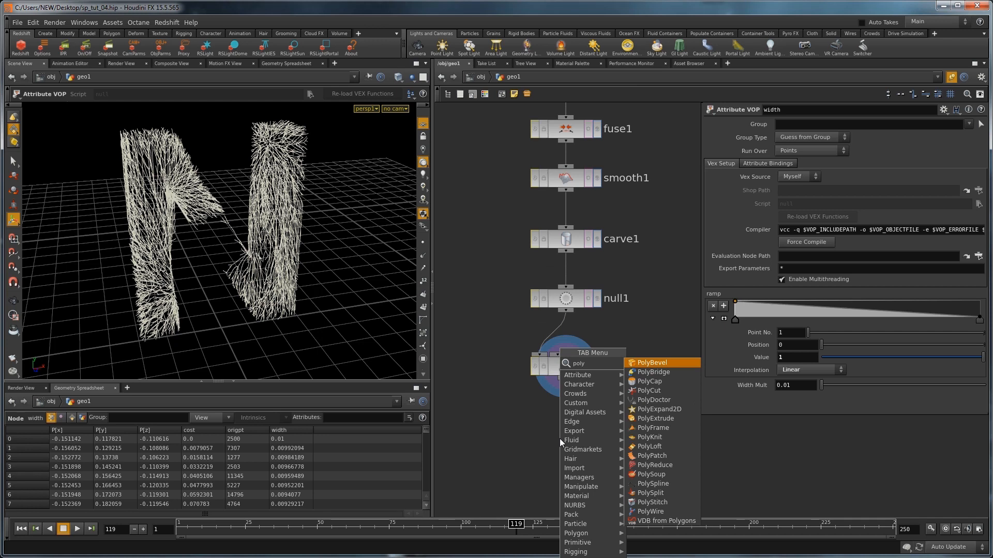
left_click(660, 512)
left_click(578, 432)
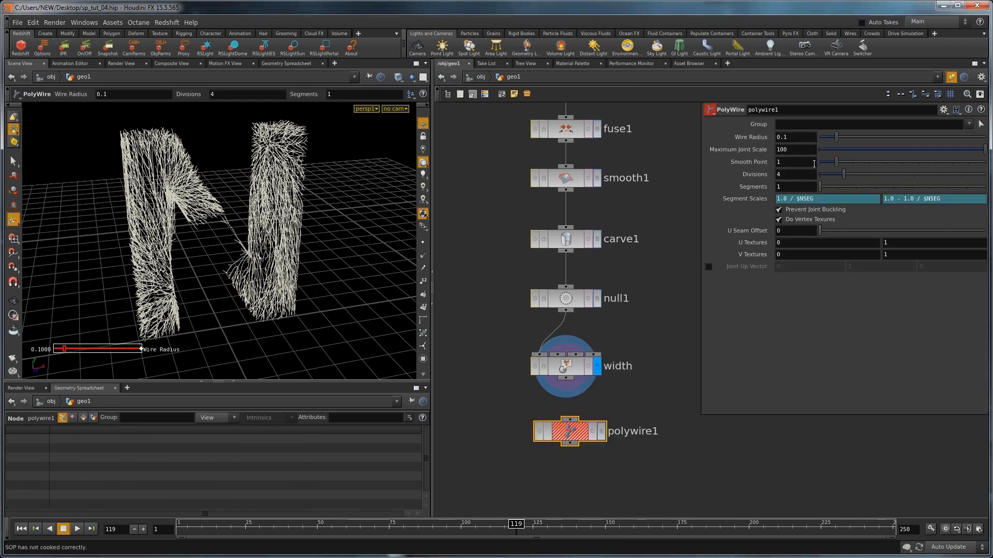
type("1")
key("Return")
left_click_drag(559, 441, 553, 435)
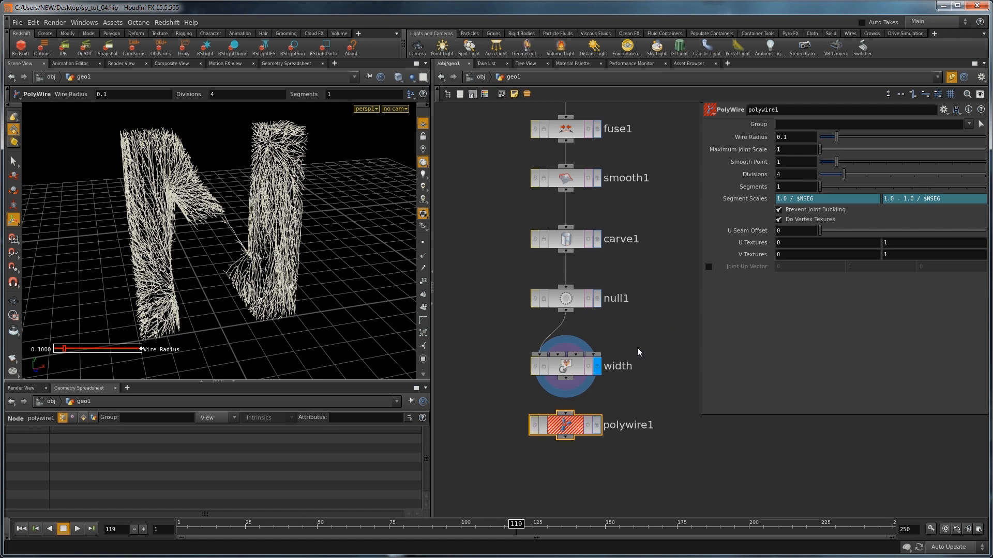
Connect the width output to polywire1 and display polywire1
left_click(574, 398)
left_click(566, 414)
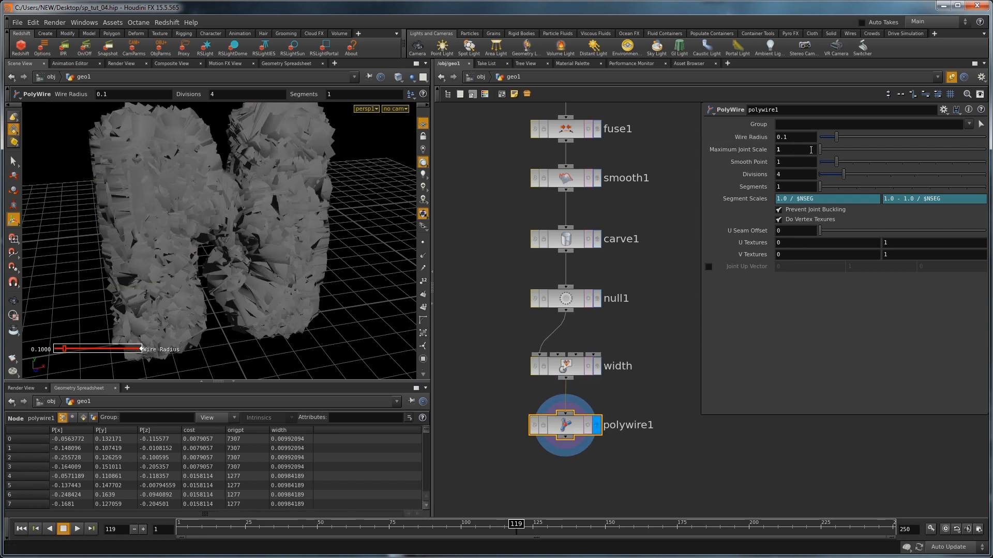
key("Escape")
left_click_drag(259, 238, 291, 244)
left_click_drag(810, 139, 721, 213)
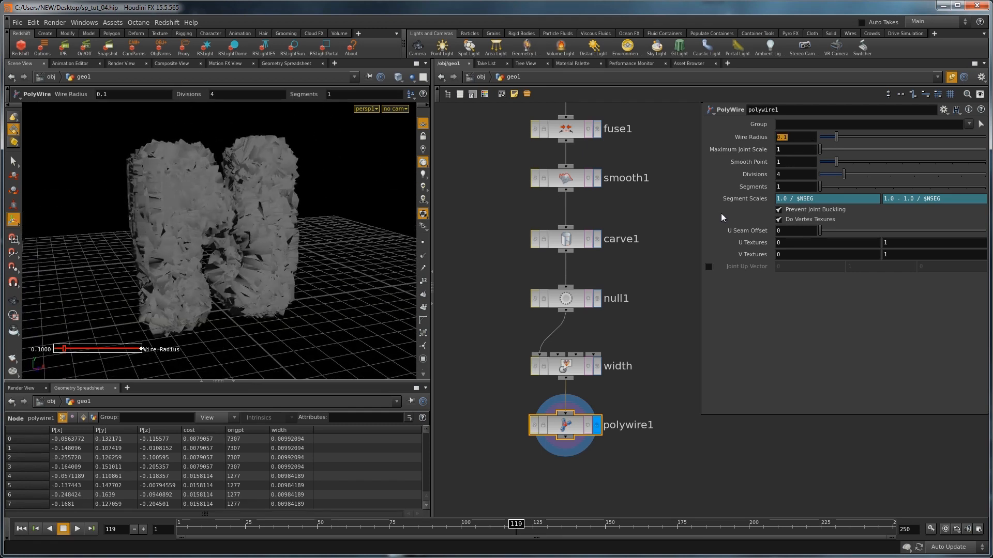
type("@width")
key("Return")
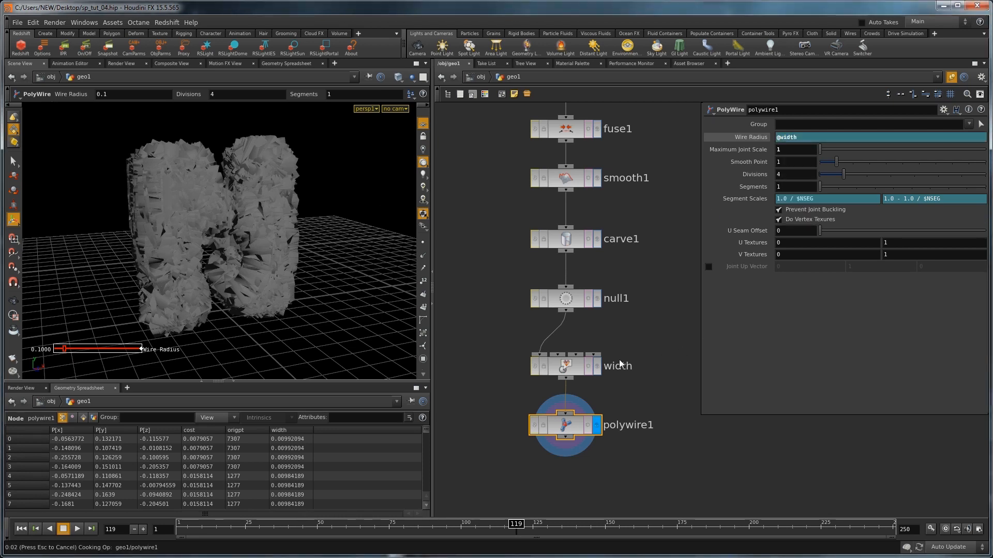
mouse_move(257, 264)
left_mouse_down("alt")
mouse_move(255, 246)
mouse_move(259, 259)
mouse_move(239, 261)
mouse_move(273, 263)
mouse_move(259, 258)
left_mouse_up("alt")
scroll(259, 259, "up", 3)
scroll(259, 259, "down", 5)
key("Return")
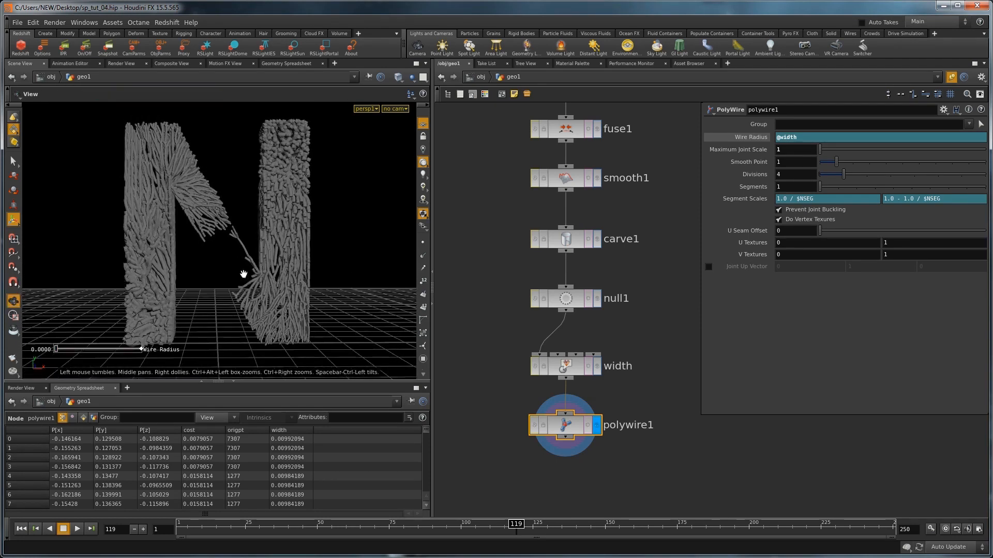
Shift the second point of the width node's ramp to position about 0.685 and examine the tapered wires with polywire1 displayed
left_click(571, 371)
left_click(597, 366)
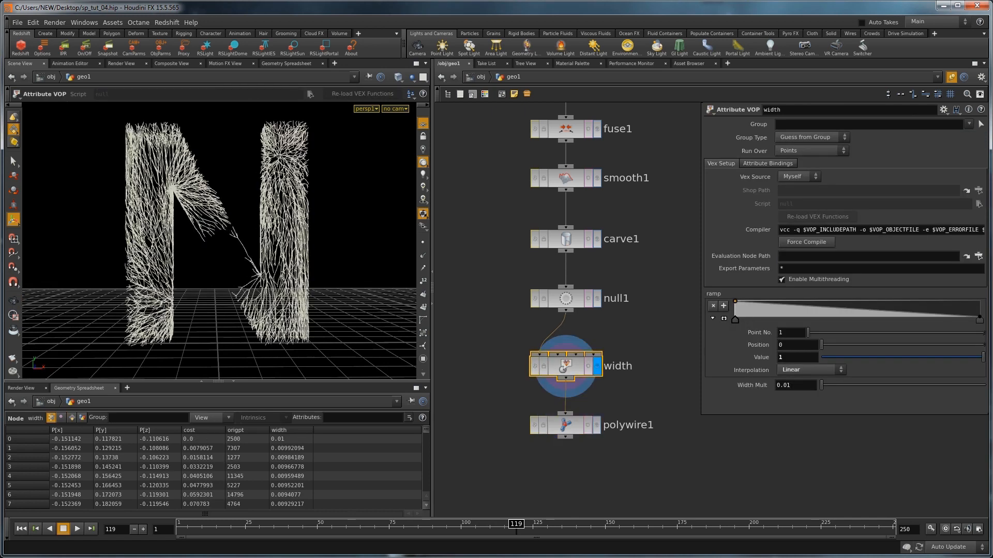
left_click_drag(979, 320, 935, 321)
left_click(597, 425)
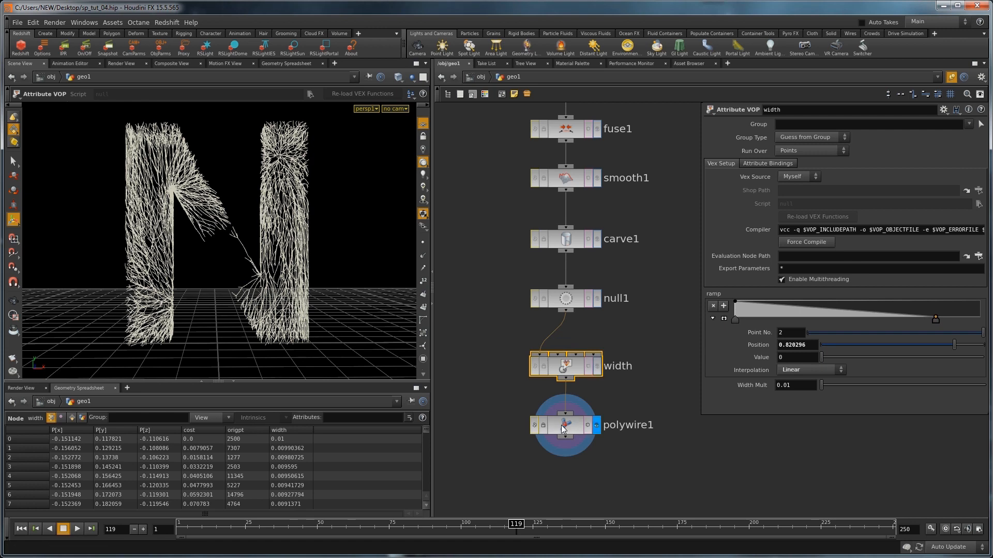
left_click_drag(935, 320, 902, 321)
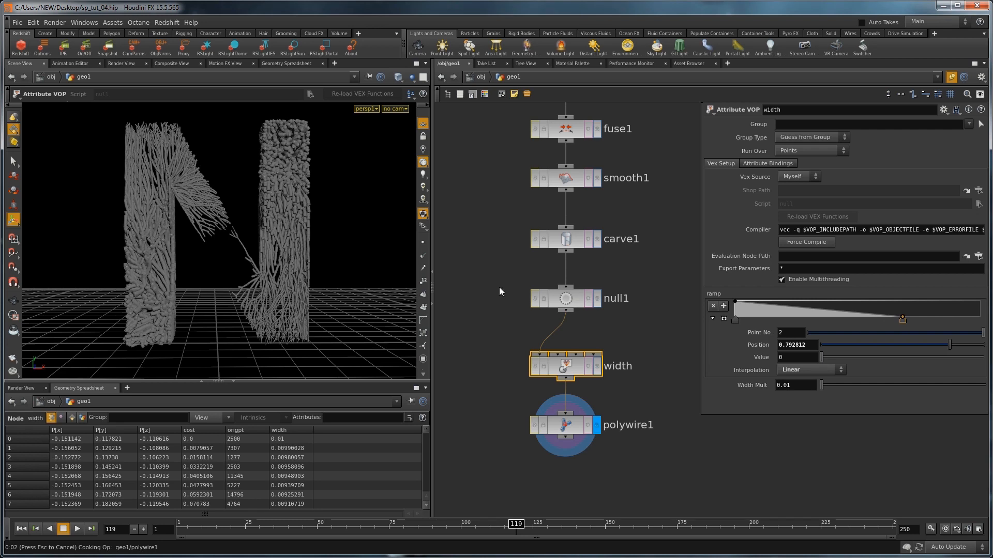
key("Escape")
scroll(299, 281, "up", 3)
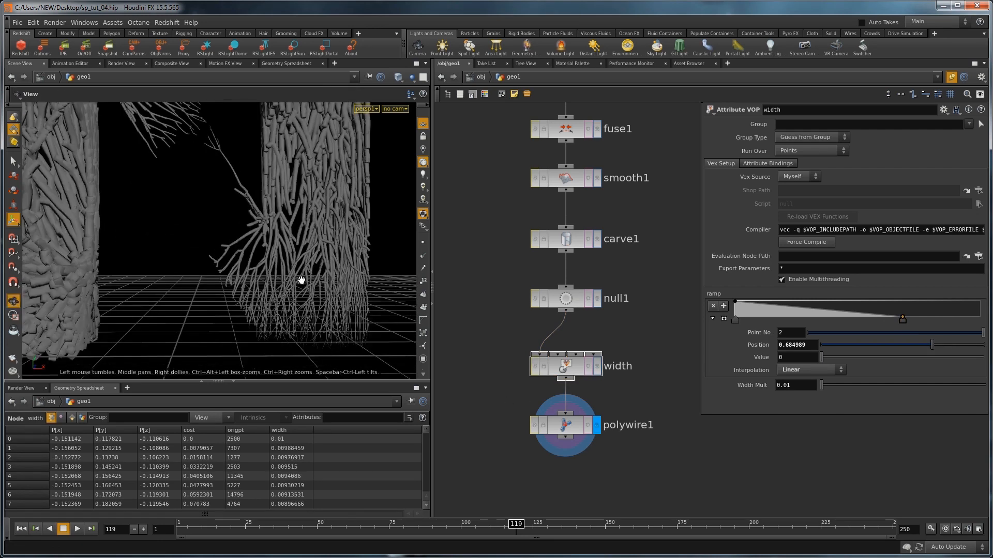
scroll(232, 239, "down", 3)
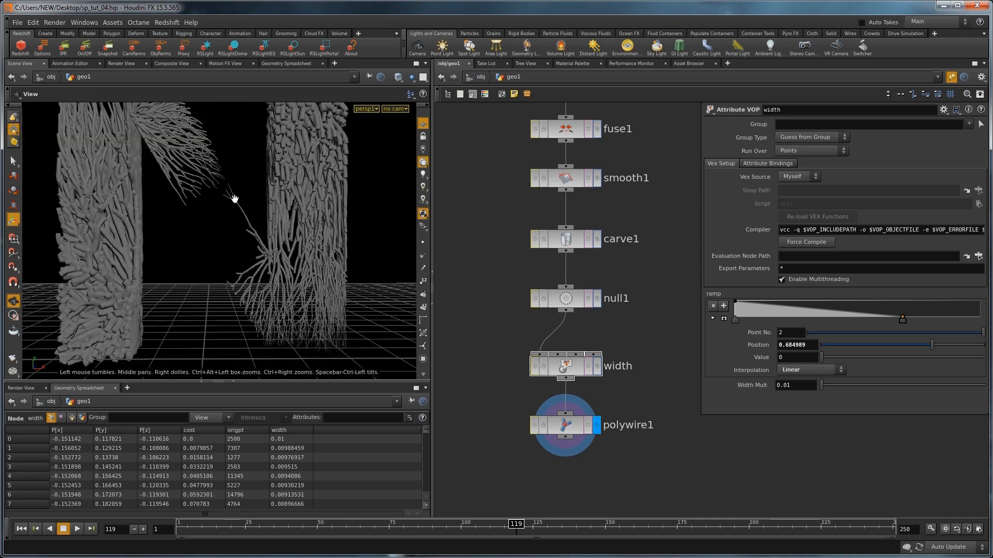
left_click_drag(183, 173, 213, 203, "alt")
left_click_drag(239, 243, 249, 265, "alt")
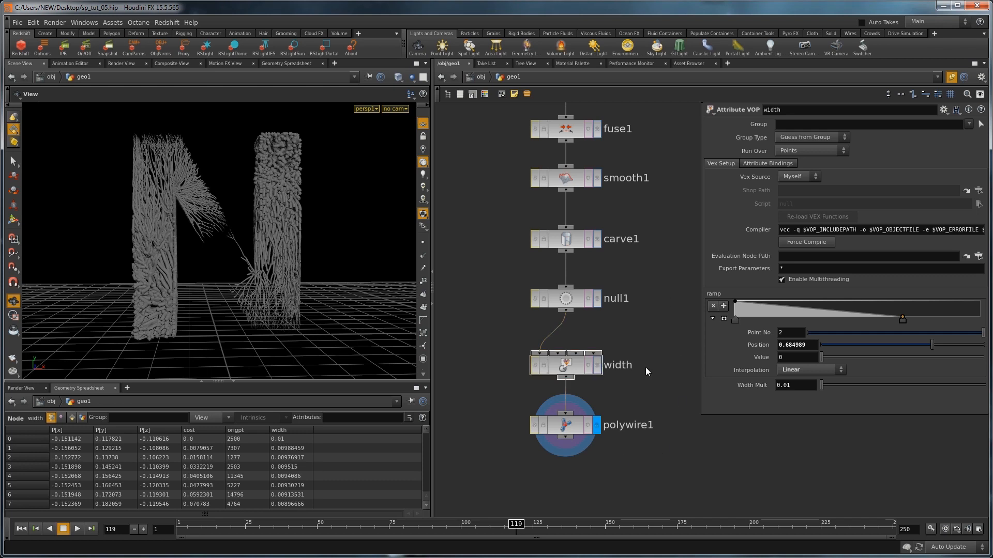
Bypass the tetrahedralize1 node
scroll(645, 367, "up", 10)
scroll(635, 401, "down", 3)
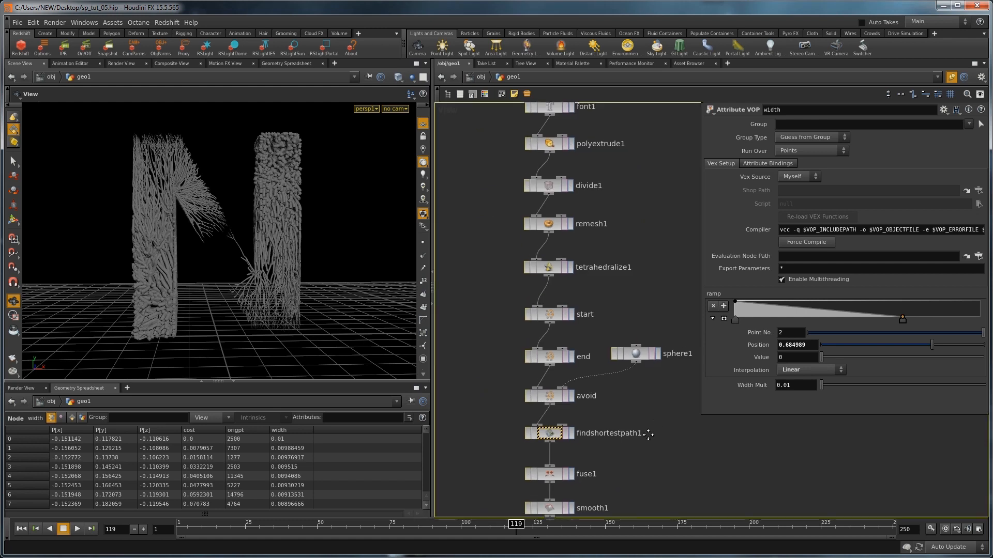
scroll(615, 268, "up", 2)
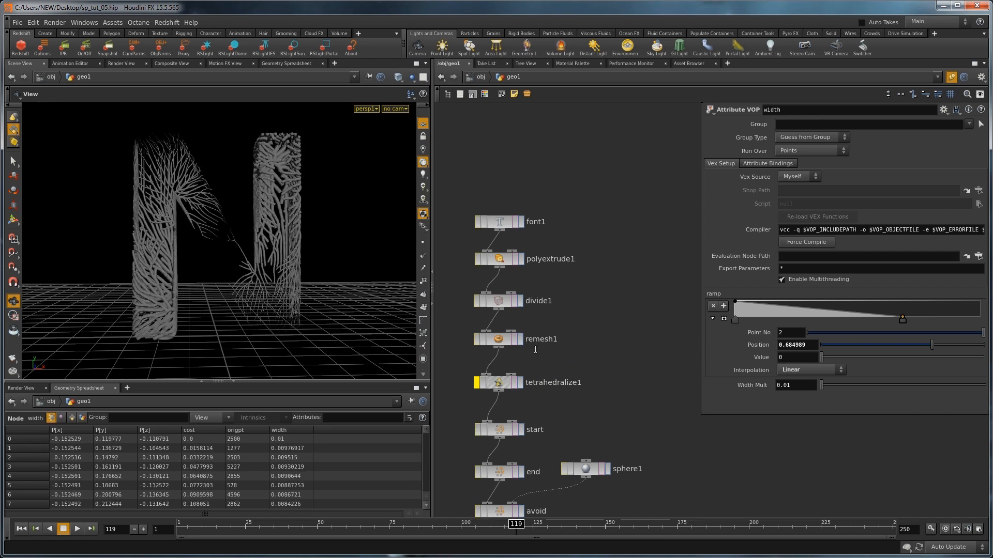
Display remesh1 in wire-over-shaded mode and place a Grid node beside it
left_click(519, 340)
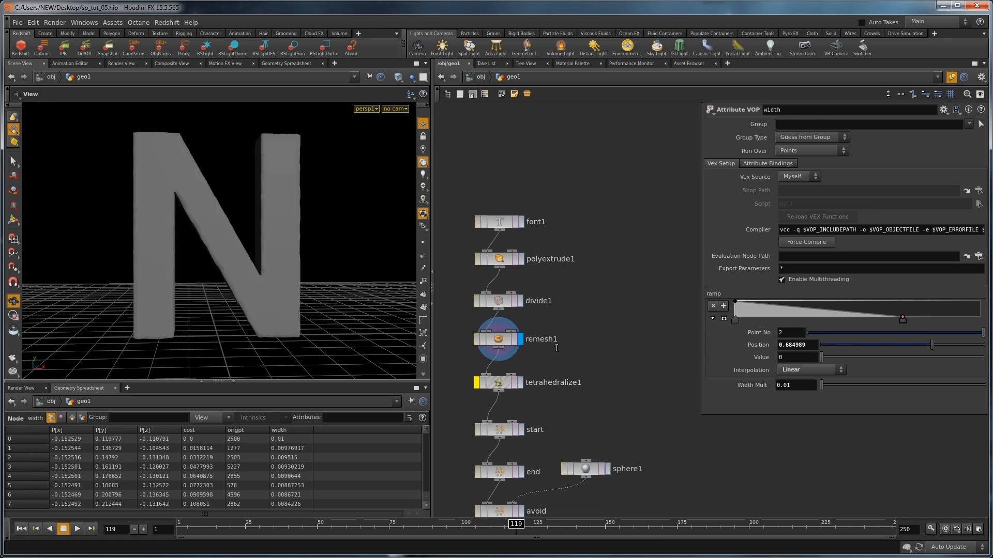
key("shift+w")
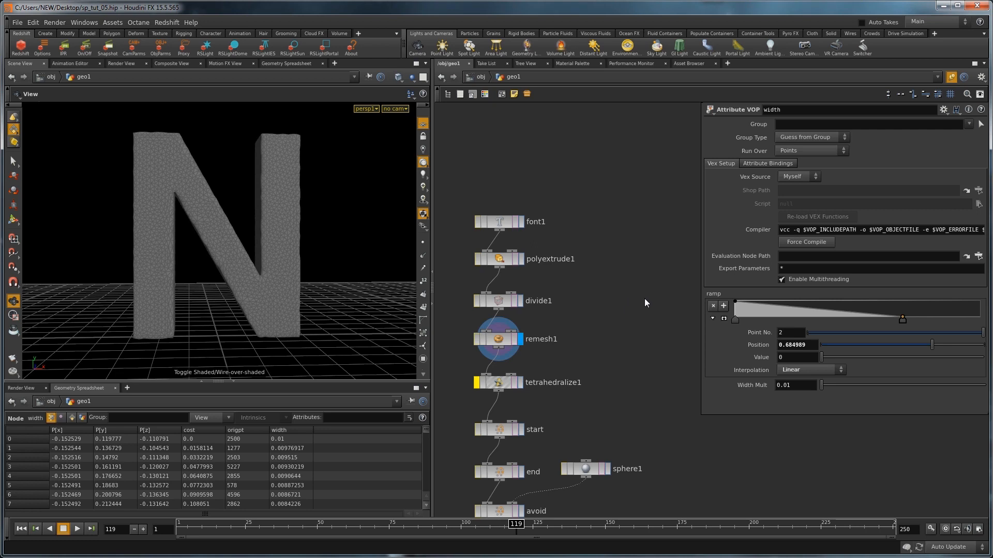
key("Tab")
type("gr")
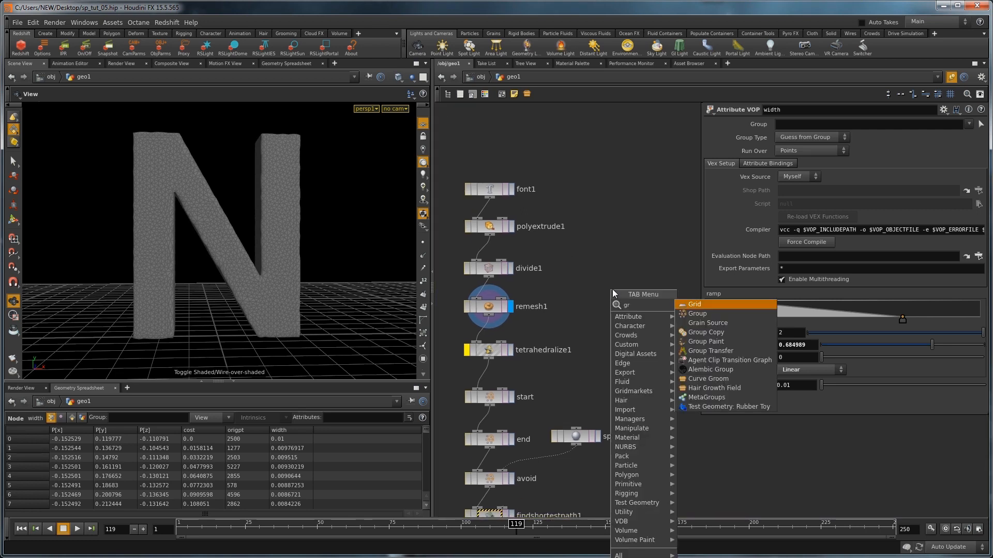
left_click(606, 302)
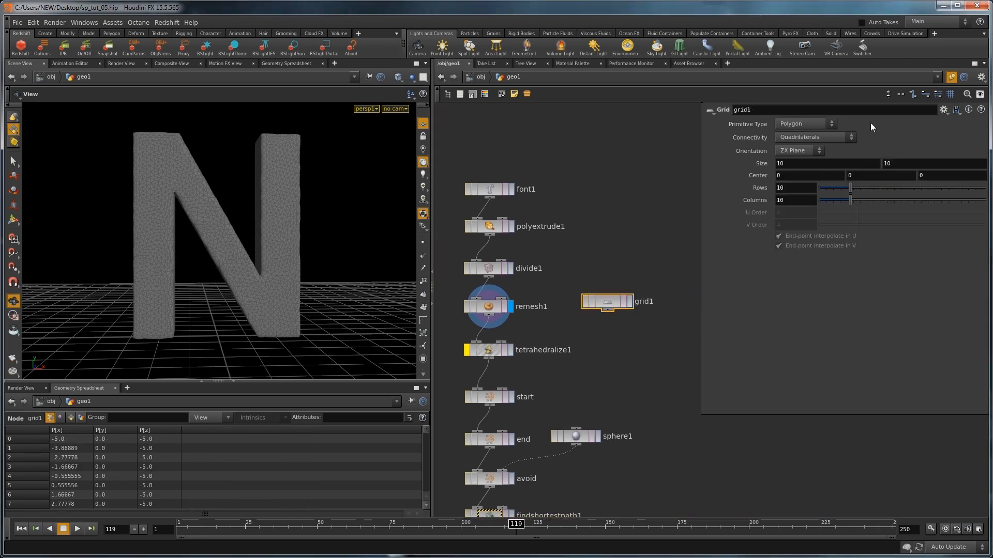
Set grid1's size to 1 by 1 with 20 rows and 20 columns
left_click_drag(797, 163, 646, 206)
type("1")
key("Tab")
type("1")
key("Return")
type("2")
key("Return")
type("20")
key("Tab")
type("20")
key("Return")
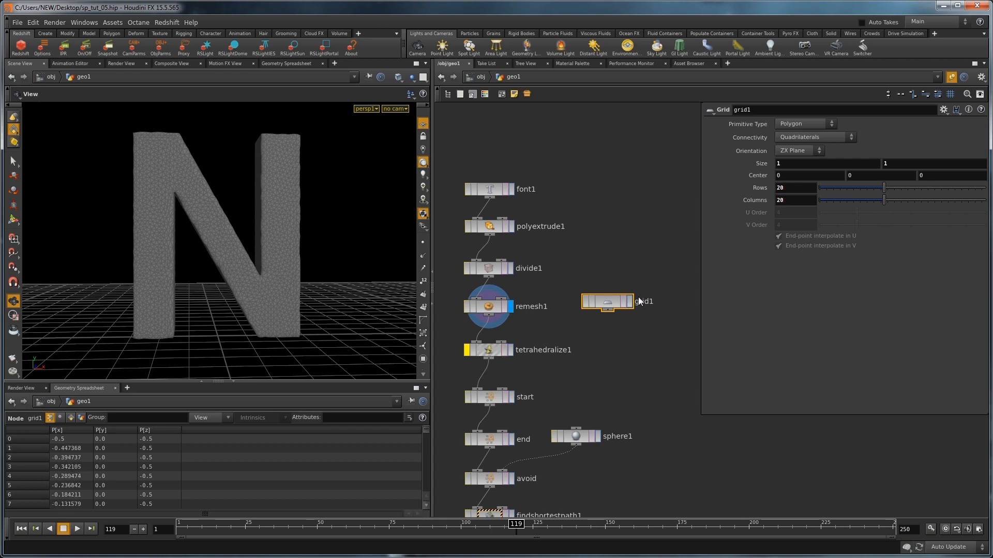
Duplicate remesh1 beneath grid1, feed grid1 into the copy, and inspect the remeshed grid
middle_click_drag(638, 296, 671, 237)
left_click(522, 248)
key("ctrl+c")
key("ctrl+v")
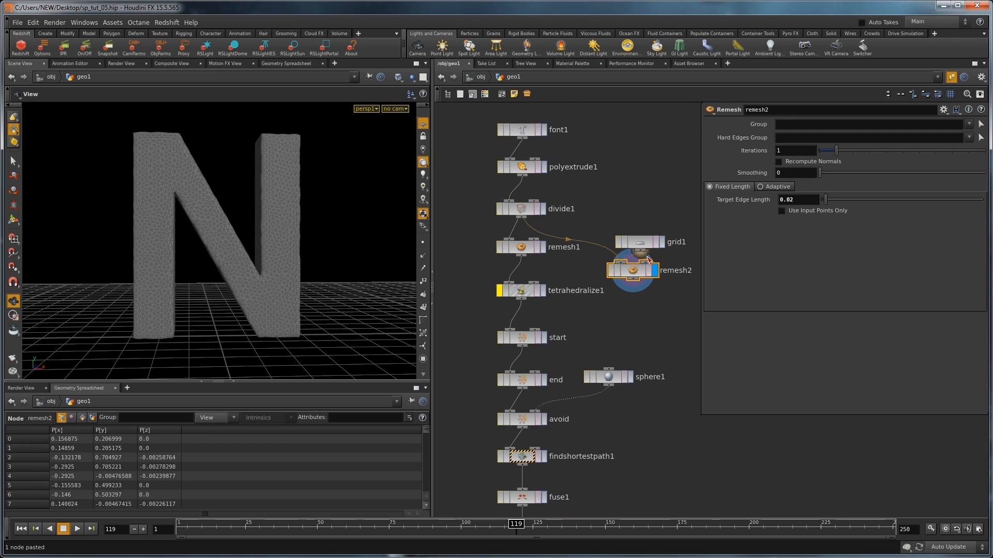
left_click_drag(648, 260, 632, 263)
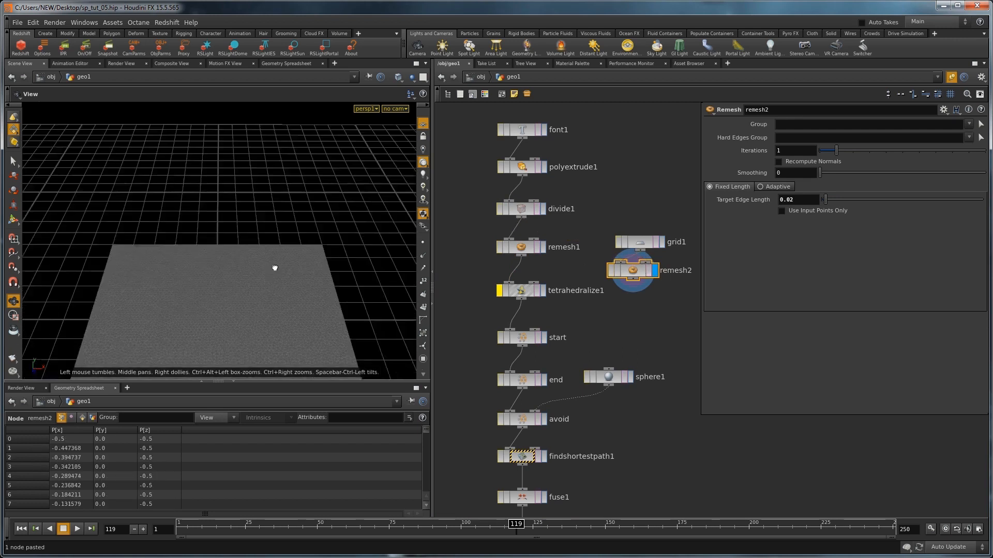
middle_click_drag(274, 268, 290, 236)
right_click_drag(290, 236, 279, 210)
middle_click_drag(285, 228, 294, 169)
right_click_drag(295, 169, 274, 222)
left_click_drag(274, 222, 291, 277)
scroll(280, 223, "up", 5)
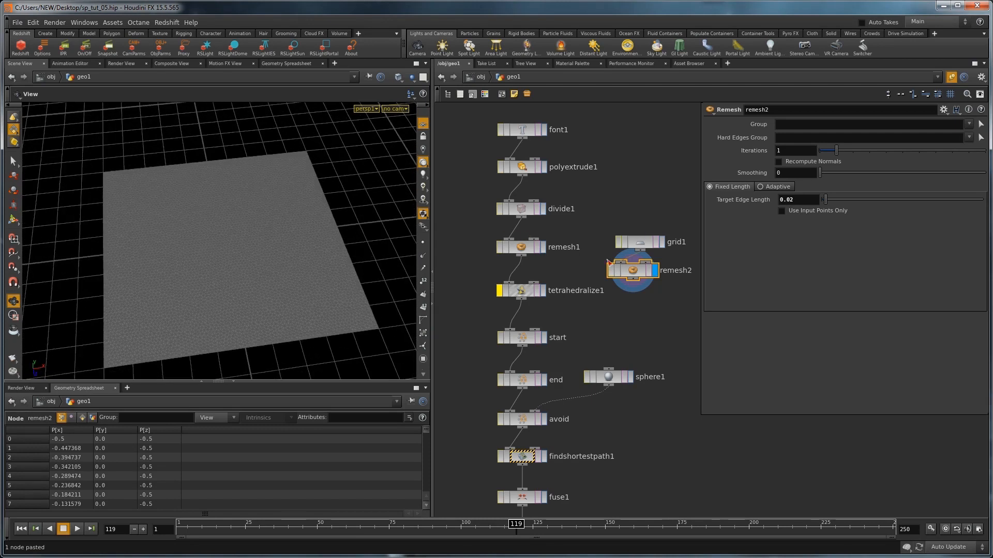
Replace tetrahedralize1 with a Merge node combining remesh1 and remesh2, and display the merged geometry
left_click_drag(536, 286, 490, 275)
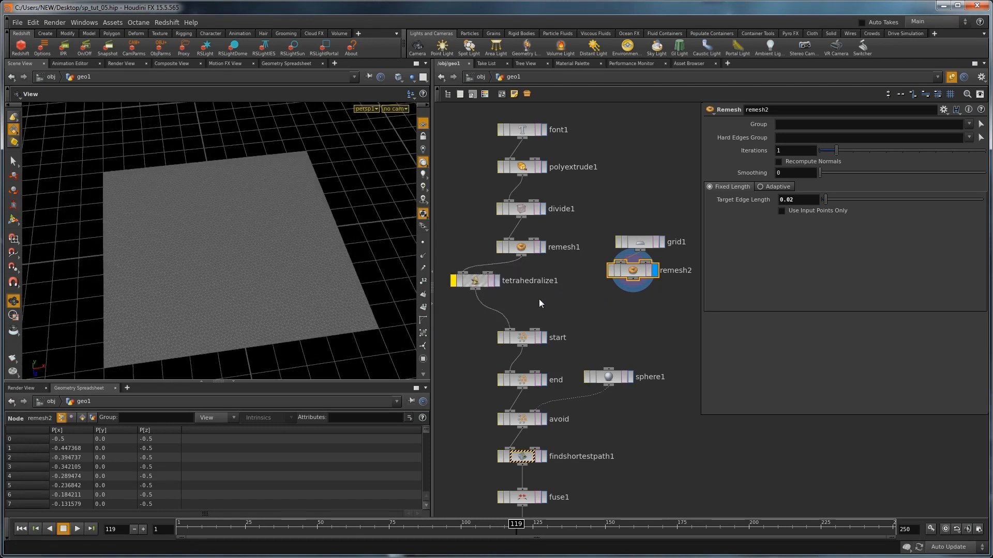
key("Delete")
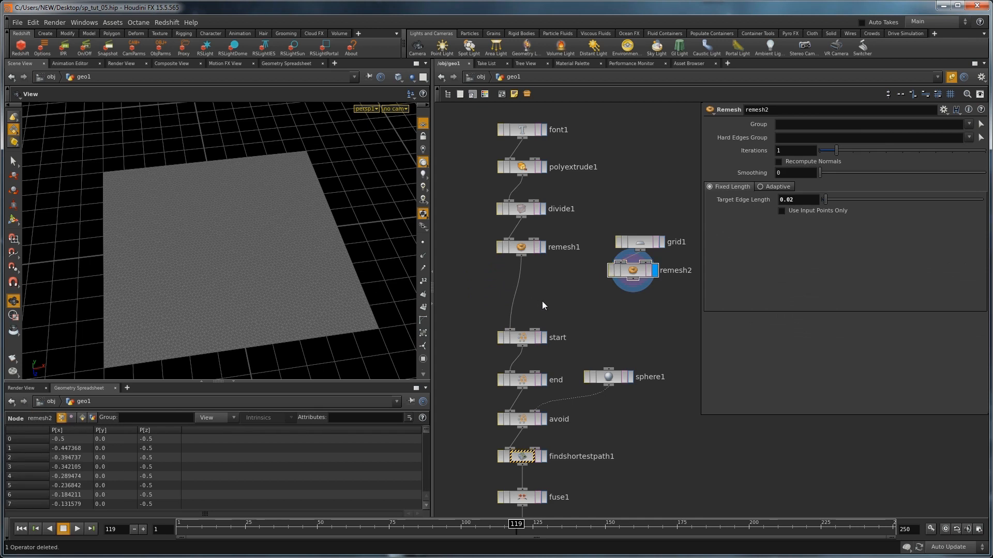
key("Tab")
type("mer")
key("Return")
left_click(535, 298)
left_click_drag(633, 279, 533, 302)
left_click(546, 304)
left_click_drag(272, 206, 364, 283)
Display the start and end group nodes to check their points on the merged letter and floor
left_click(544, 336)
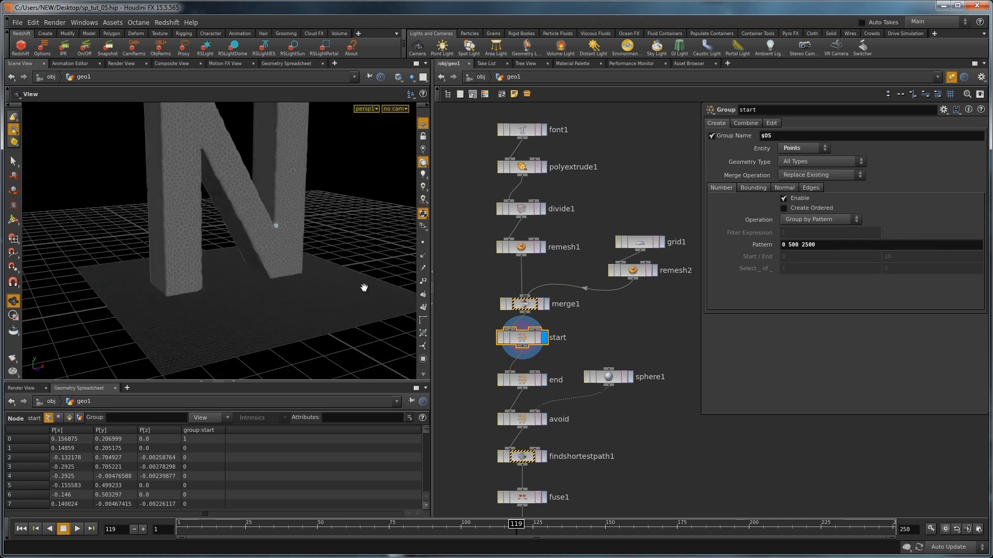
left_click(544, 380)
left_click_drag(225, 256, 404, 313)
middle_click_drag(653, 398, 656, 296)
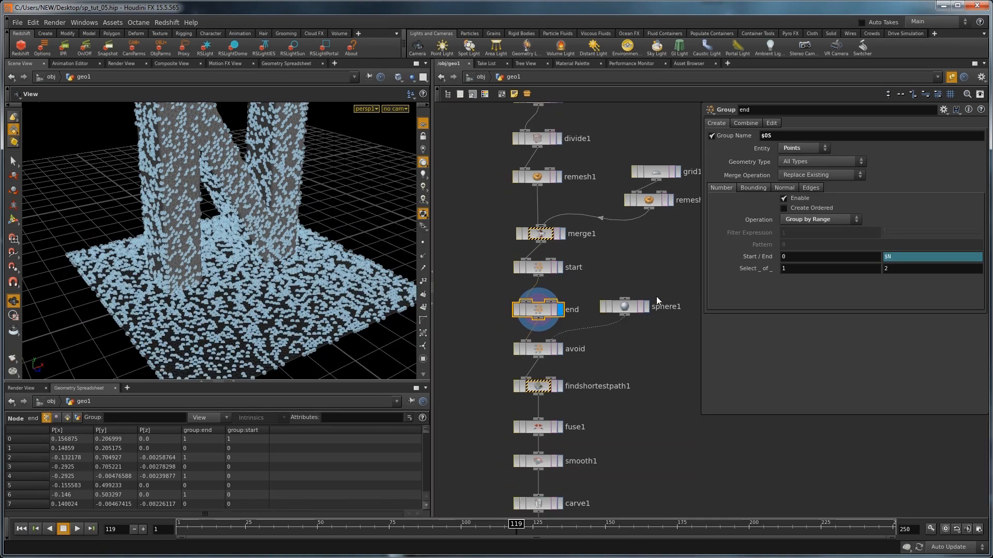
Bypass the avoid node and display findshortestpath1 to inspect its paths
left_click(646, 308)
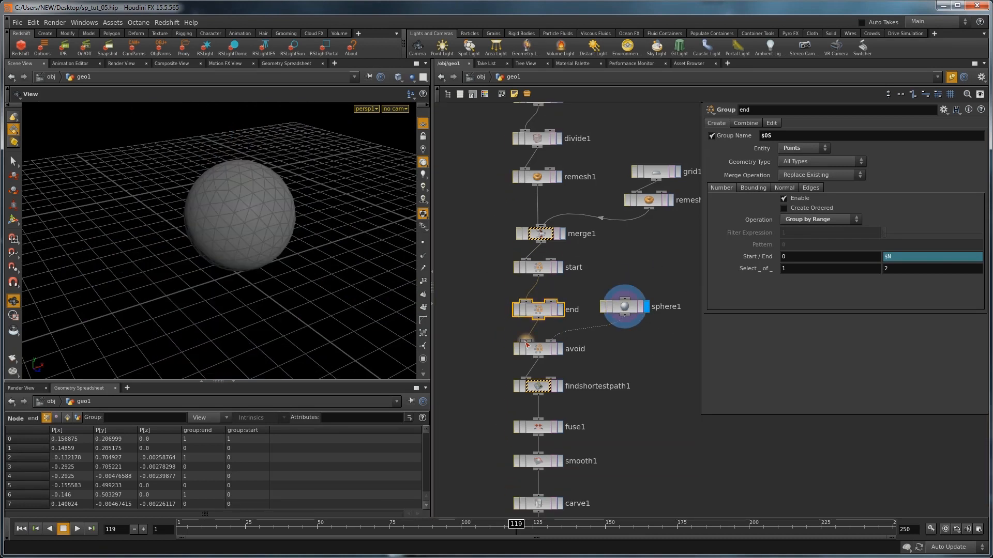
middle_click_drag(617, 369, 609, 309)
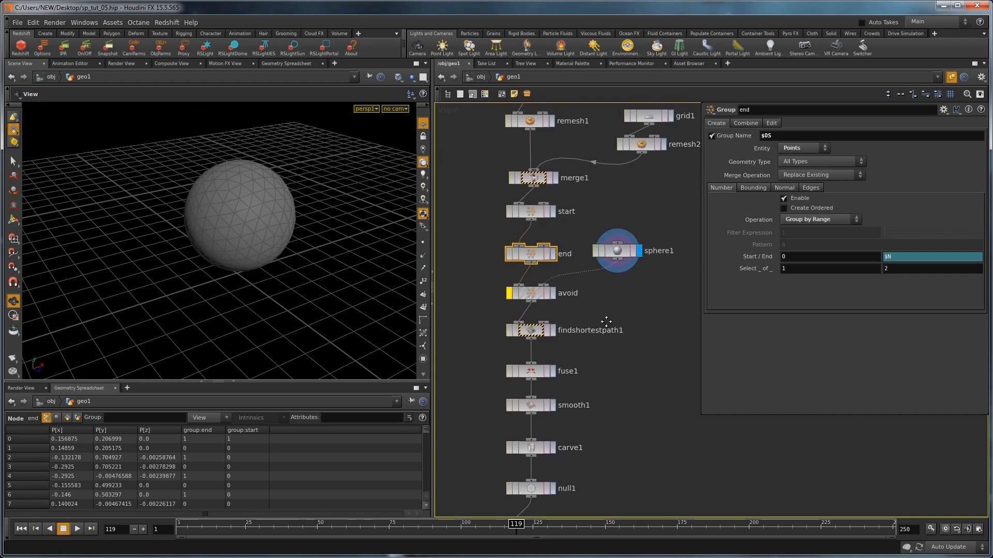
left_click(552, 326)
left_click_drag(228, 228, 267, 301)
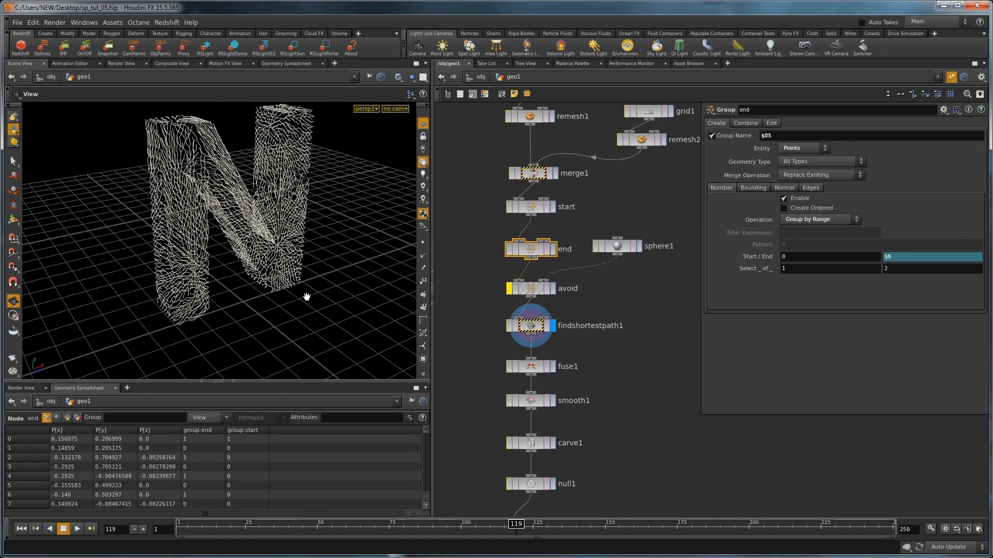
left_click_drag(283, 244, 312, 236)
Insert a Fuse node between merge1 and start
middle_click_drag(590, 191, 604, 266)
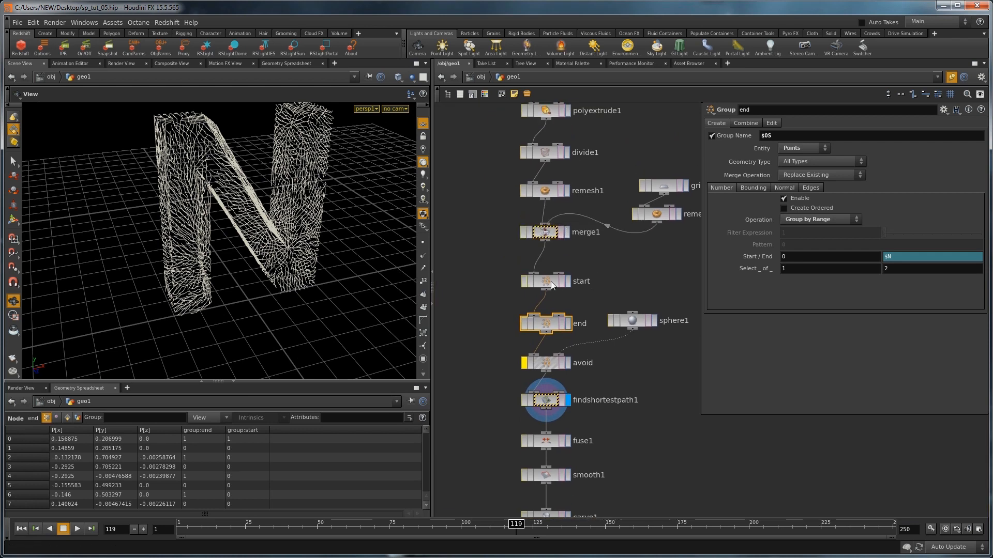
key("Tab")
type("fus")
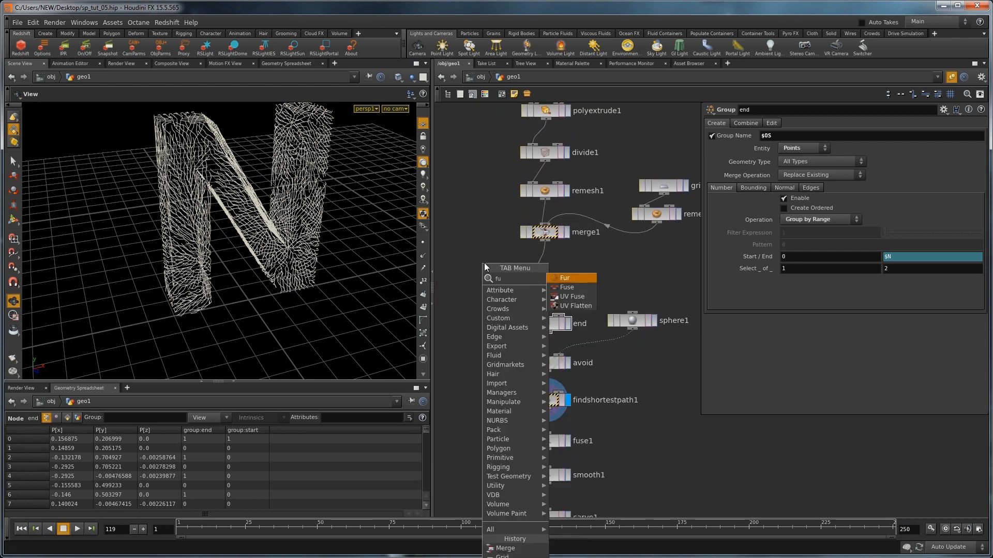
key("Return")
left_click(550, 262)
left_click_drag(550, 265, 543, 261)
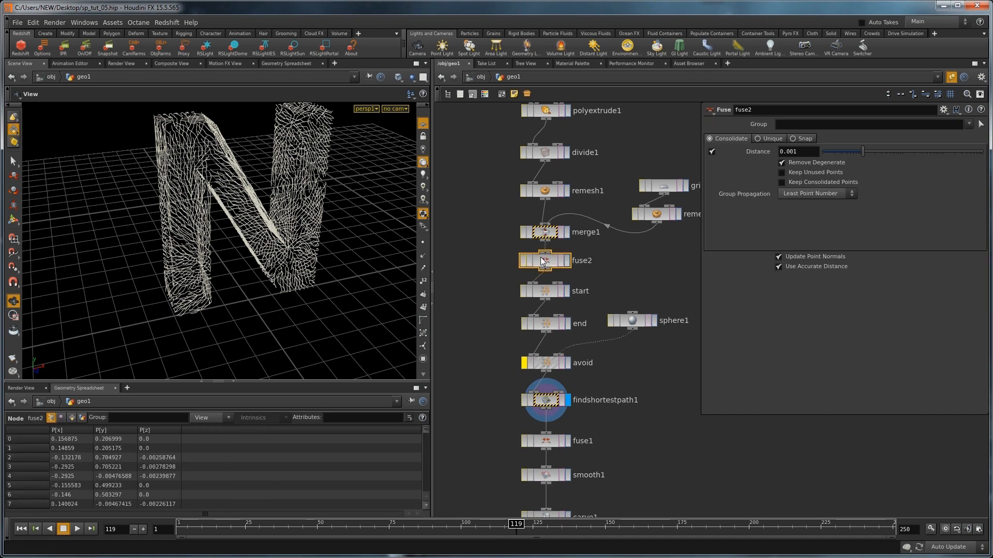
Raise fuse2's Distance to about 0.0027 and examine the paths across the letter and floor
left_click_drag(858, 149, 881, 158)
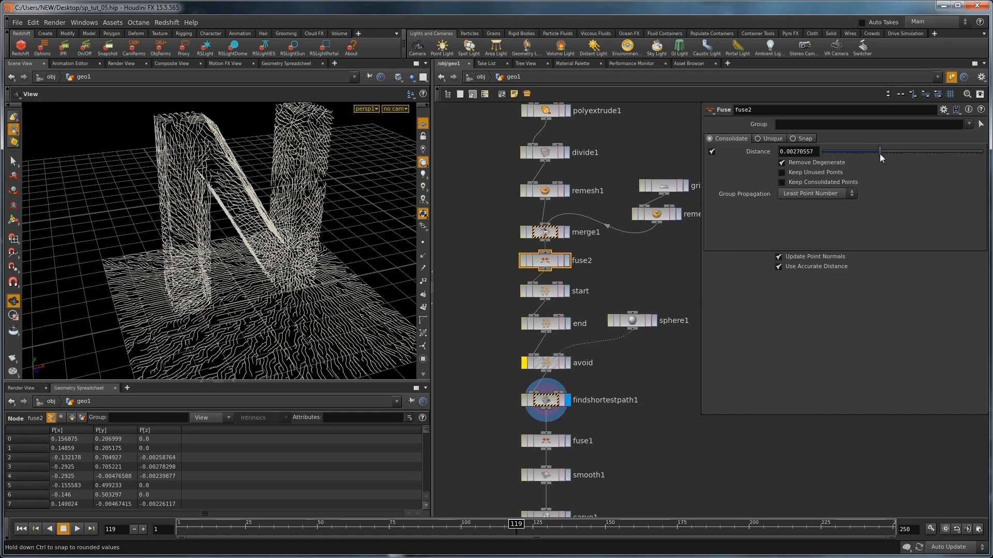
left_click_drag(239, 248, 212, 231)
scroll(212, 231, "down", 5)
left_click_drag(232, 264, 257, 290)
Display null1 and scrub the timeline to frame 105 to preview the curves growing over the letter and floor
middle_click_drag(600, 451, 611, 234)
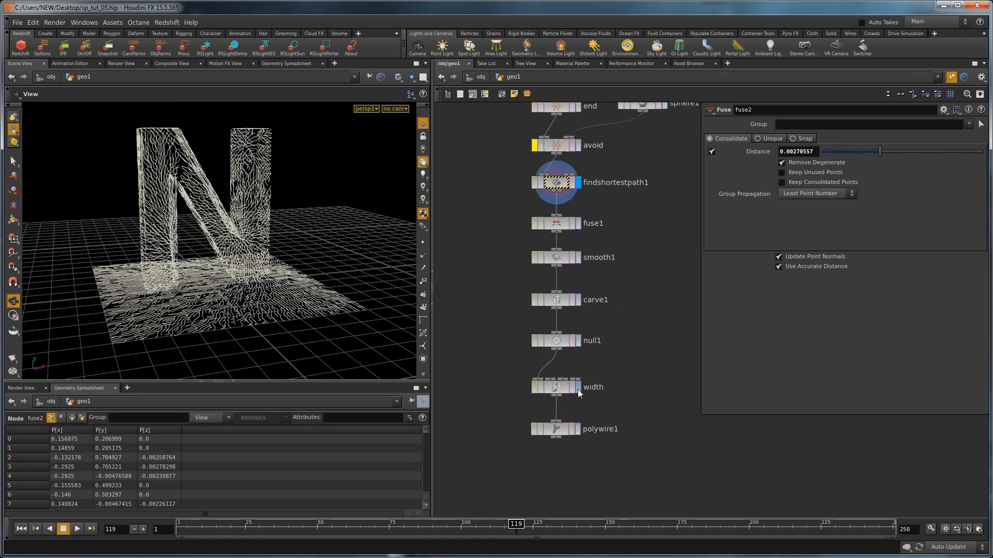
left_click(578, 343)
left_click_drag(197, 531, 415, 537)
left_click_drag(284, 258, 273, 221)
left_click_drag(231, 528, 475, 546)
left_click_drag(317, 286, 272, 223)
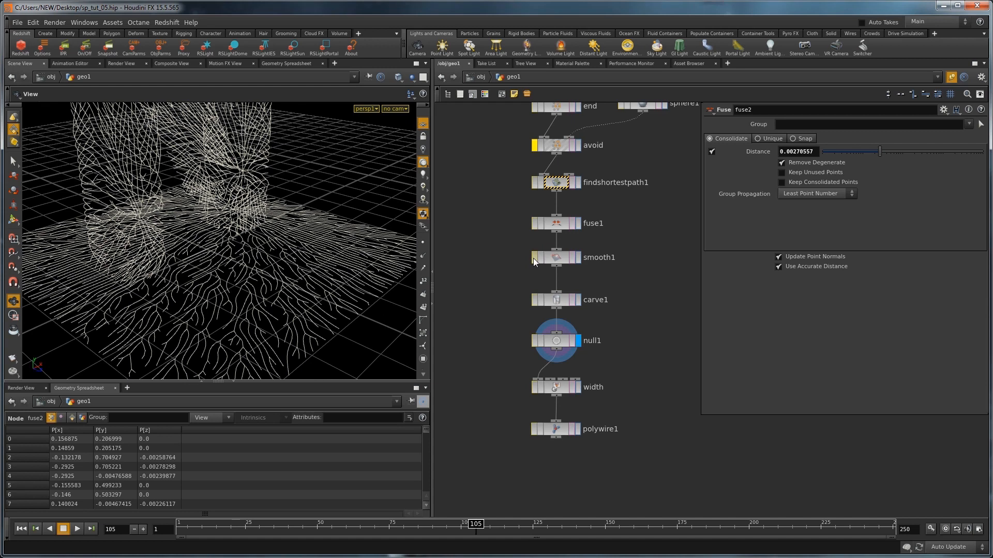
Compare the curves with smooth1 bypassed and enabled, set its Smoothing Iterations to 2, and scrub to frame 93
left_click(534, 258)
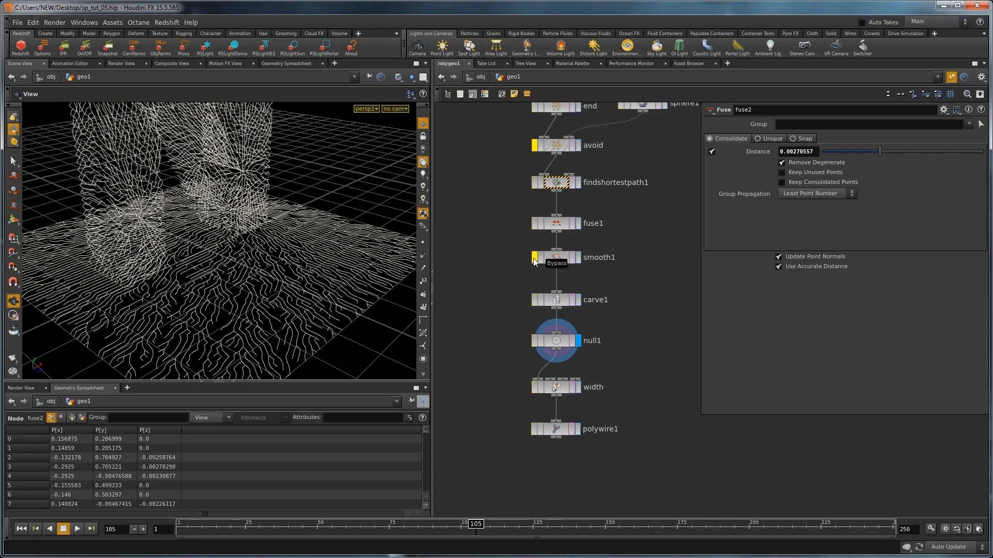
left_click(534, 258)
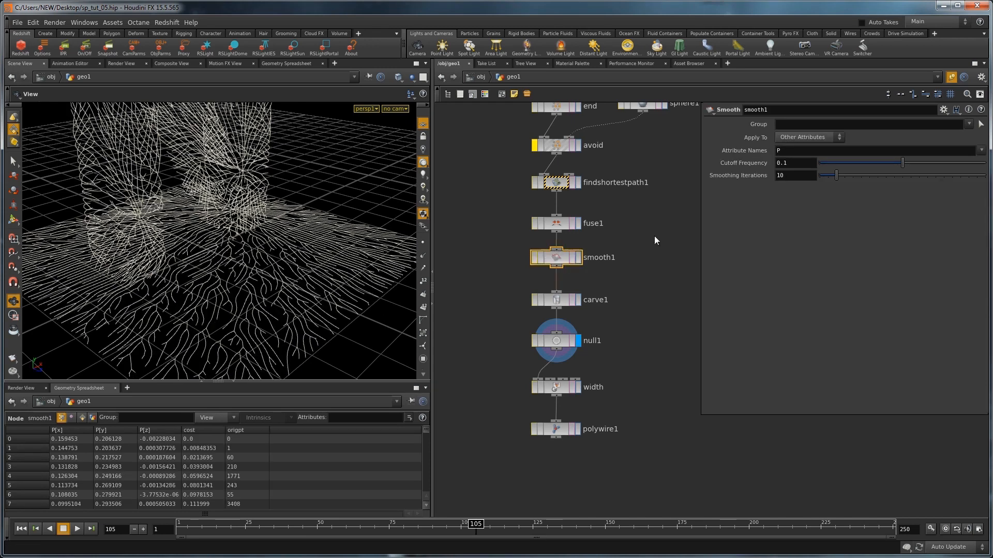
type("2")
key("Return")
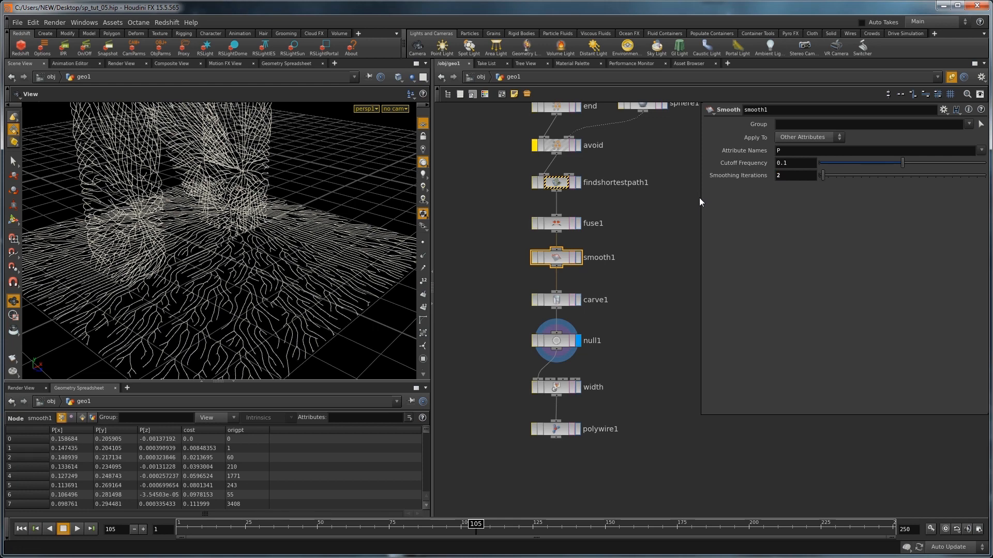
mouse_move(357, 228)
left_mouse_down()
mouse_move(295, 282)
mouse_move(267, 281)
mouse_move(277, 310)
mouse_move(271, 266)
mouse_move(262, 311)
mouse_move(261, 278)
mouse_move(274, 244)
mouse_move(332, 303)
mouse_move(222, 300)
mouse_move(210, 321)
mouse_move(222, 296)
mouse_move(211, 161)
mouse_move(283, 282)
left_mouse_up()
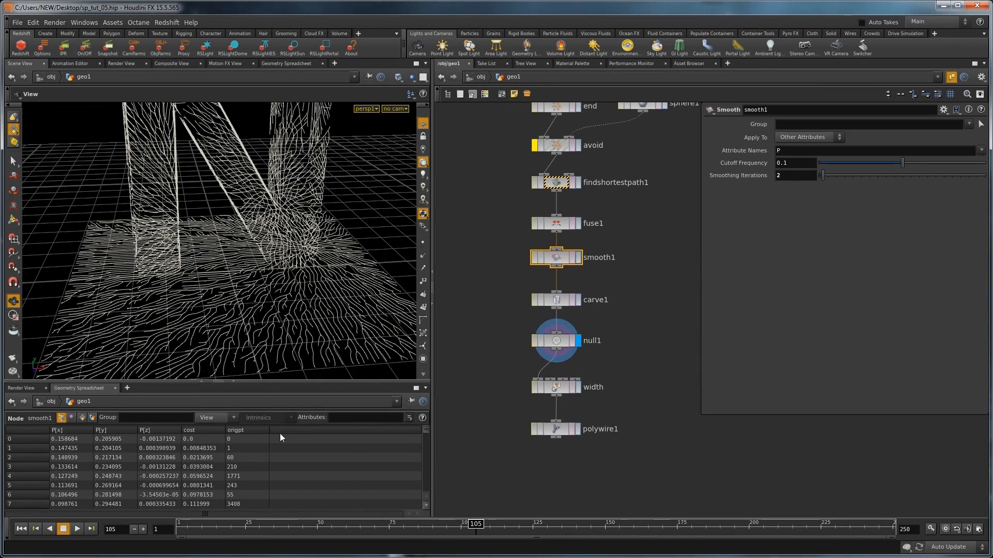
mouse_move(213, 533)
left_mouse_down()
mouse_move(357, 533)
mouse_move(403, 546)
mouse_move(445, 537)
left_mouse_up()
mouse_move(254, 272)
left_mouse_down()
mouse_move(263, 254)
mouse_move(317, 234)
mouse_move(290, 224)
mouse_move(239, 266)
mouse_move(282, 290)
mouse_move(312, 280)
mouse_move(313, 290)
mouse_move(326, 274)
left_mouse_up()
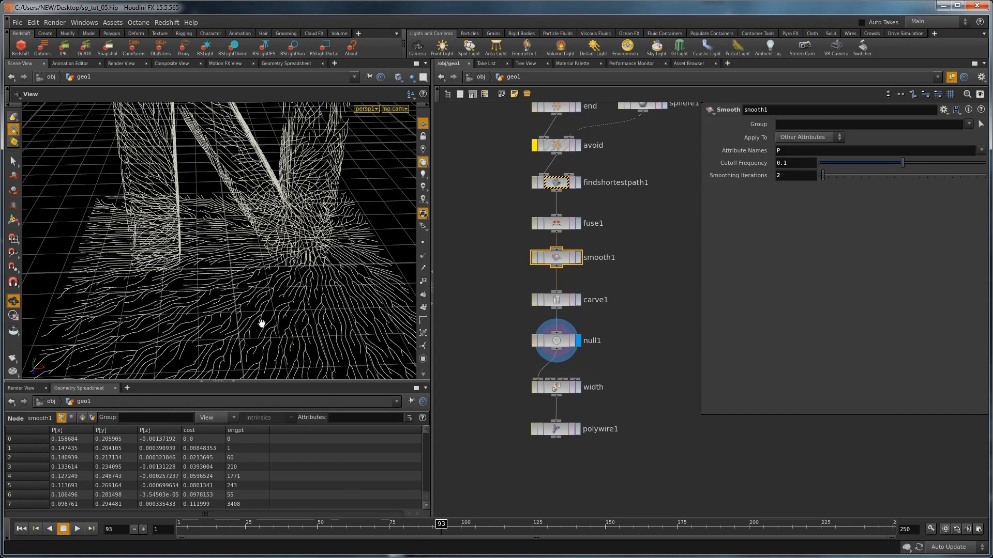
Set the end group's range to select 1 of 20 points and scrub to frame 119 to preview the growth
middle_click_drag(622, 203, 596, 321)
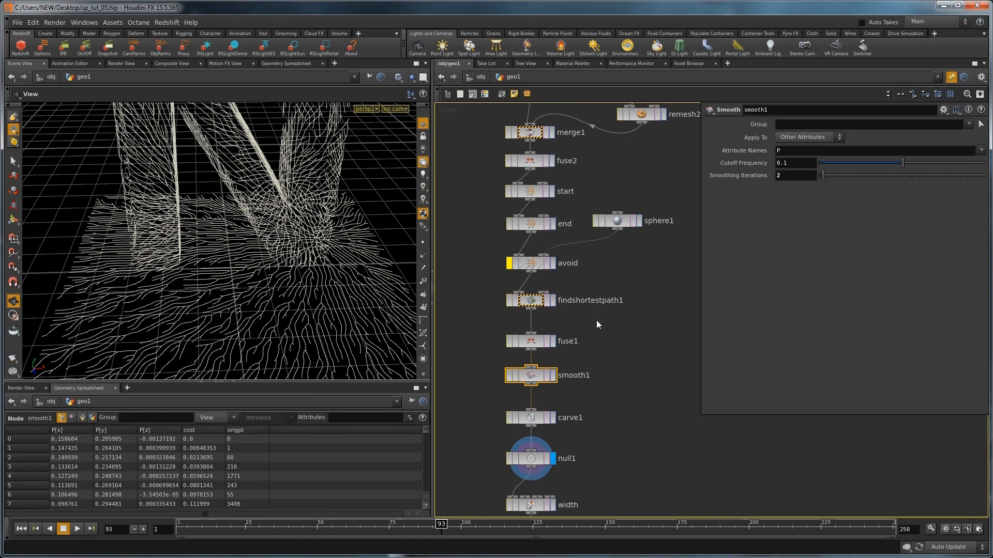
left_click(533, 229)
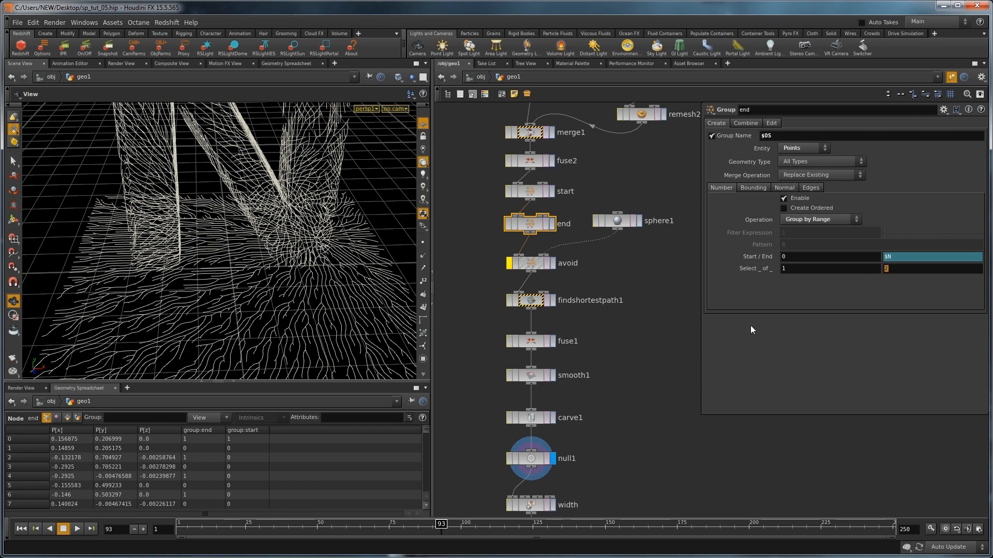
type("0")
key("Return")
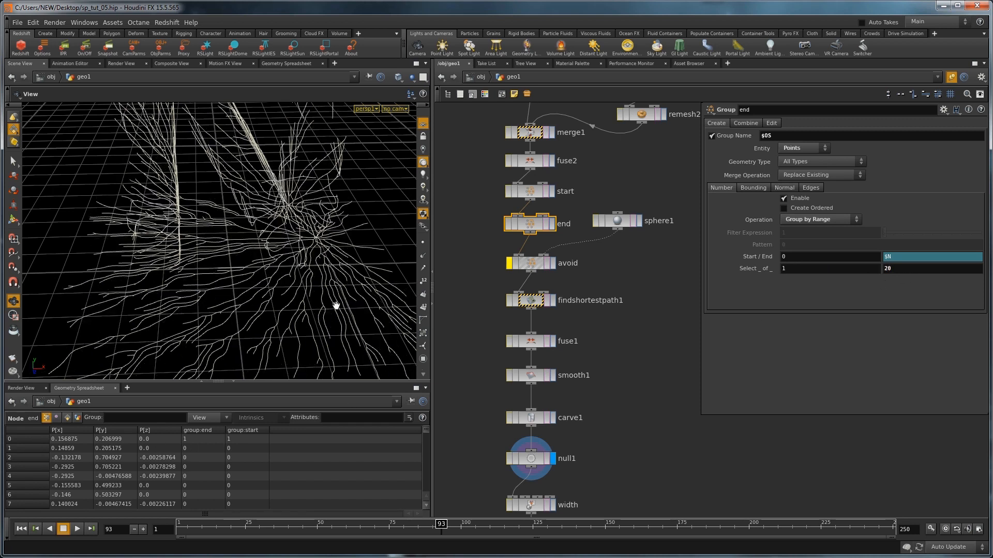
left_click_drag(336, 306, 277, 217)
middle_click_drag(277, 217, 287, 271)
left_click_drag(188, 531, 515, 546)
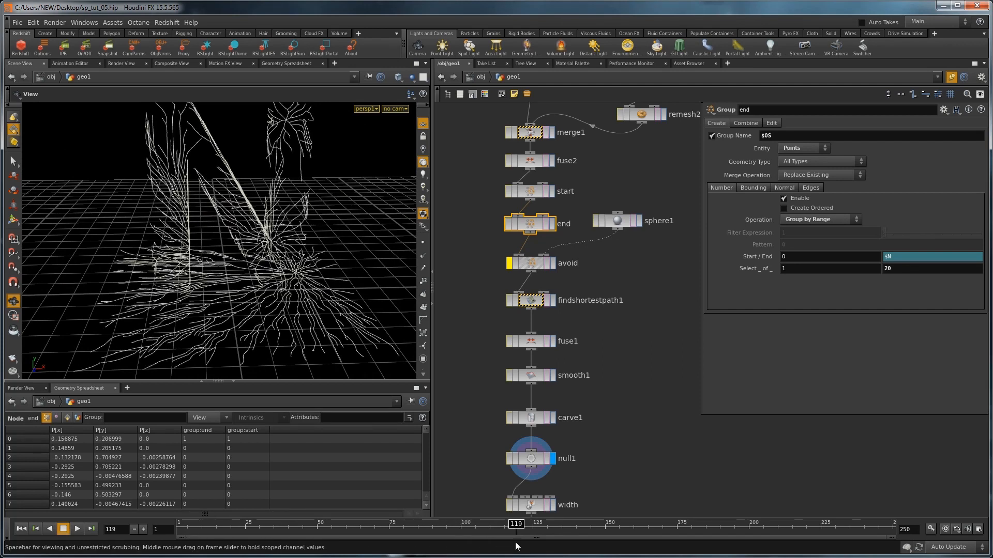
Increase fuse2's Distance to about 0.0045 and scrub to frame 132 to check how the curves spread
middle_click_drag(557, 178, 548, 221)
left_click(519, 203)
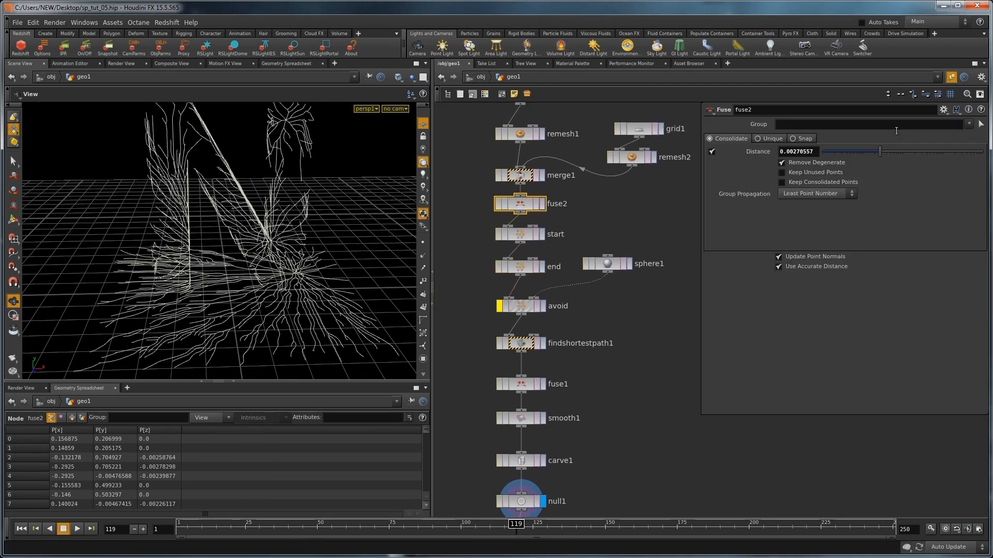
left_click_drag(879, 151, 889, 154)
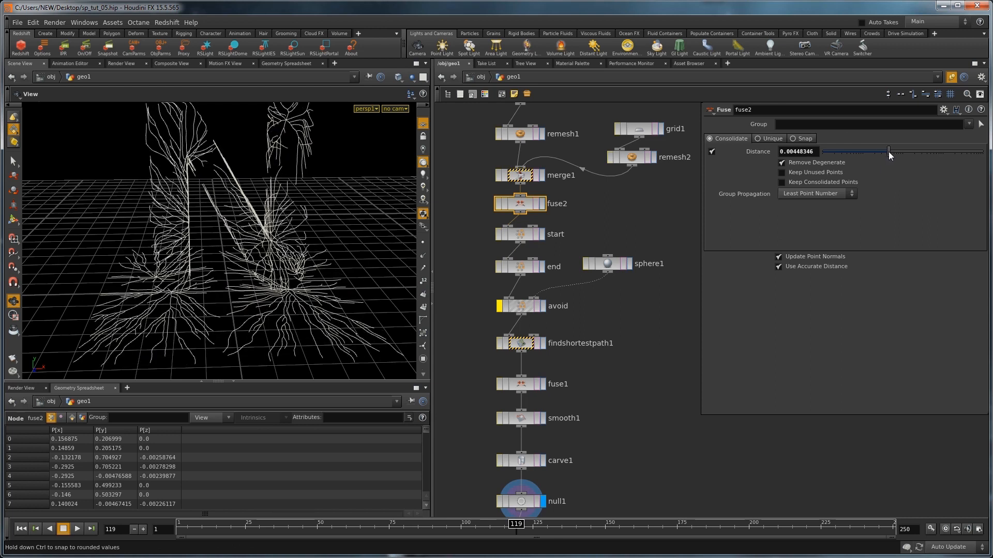
left_click_drag(188, 532, 553, 547)
left_click_drag(274, 266, 367, 319)
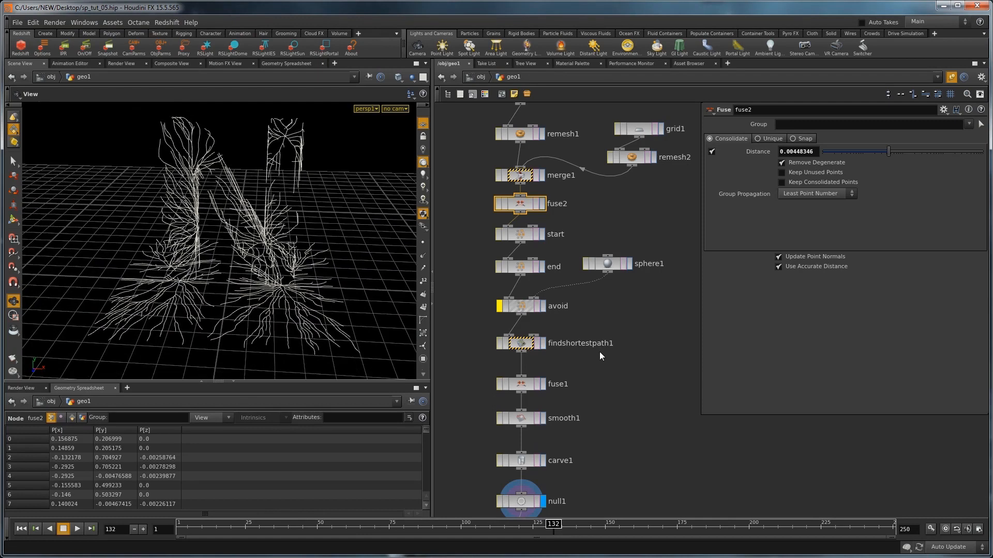
Bypass smooth1 to compare the unsmoothed curves and re-enable it
left_click(500, 418)
left_click_drag(279, 258, 311, 270)
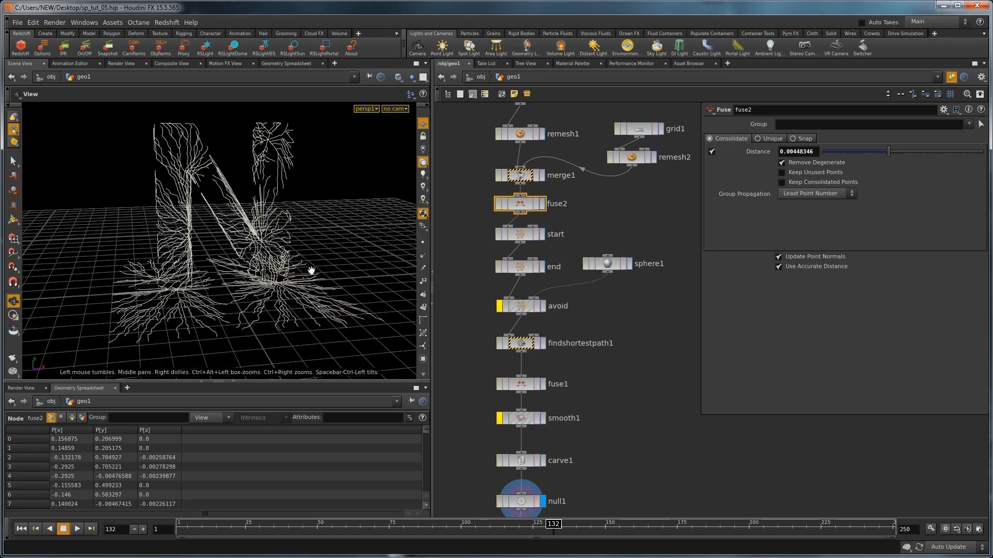
left_click(500, 418)
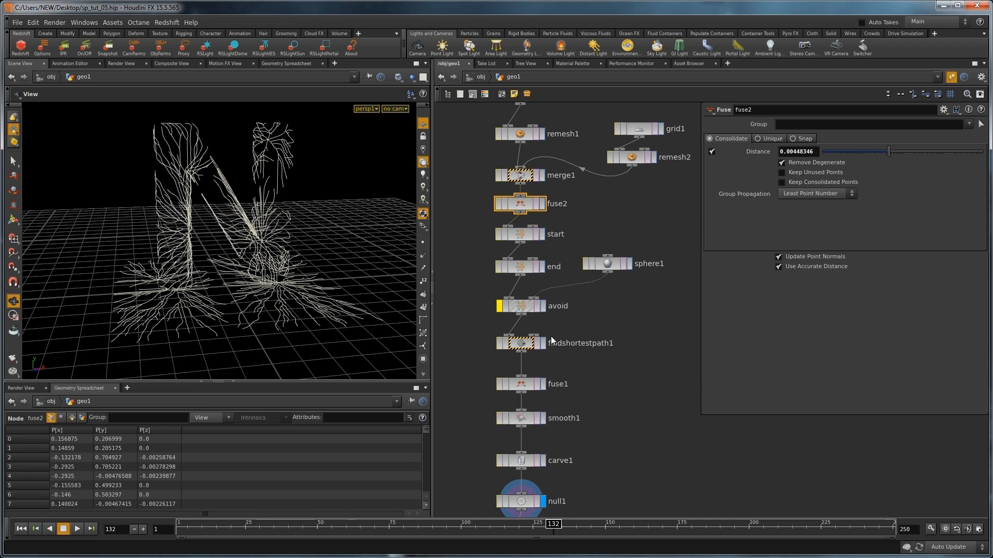
Disconnect remesh2 of the floor grid from merge1 and set the end group's range to select 1 of 2 points
middle_click_drag(657, 312, 676, 480)
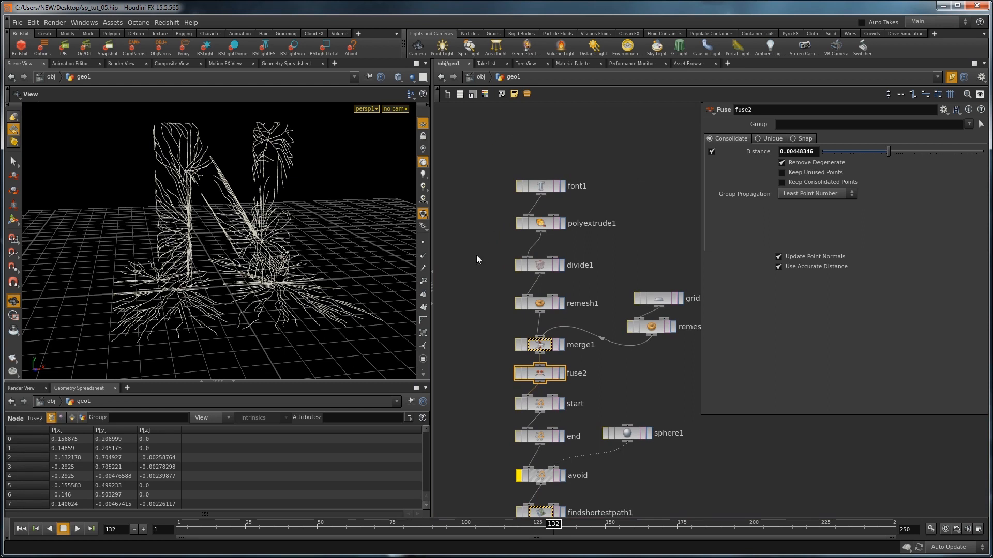
middle_click_drag(591, 365, 578, 272)
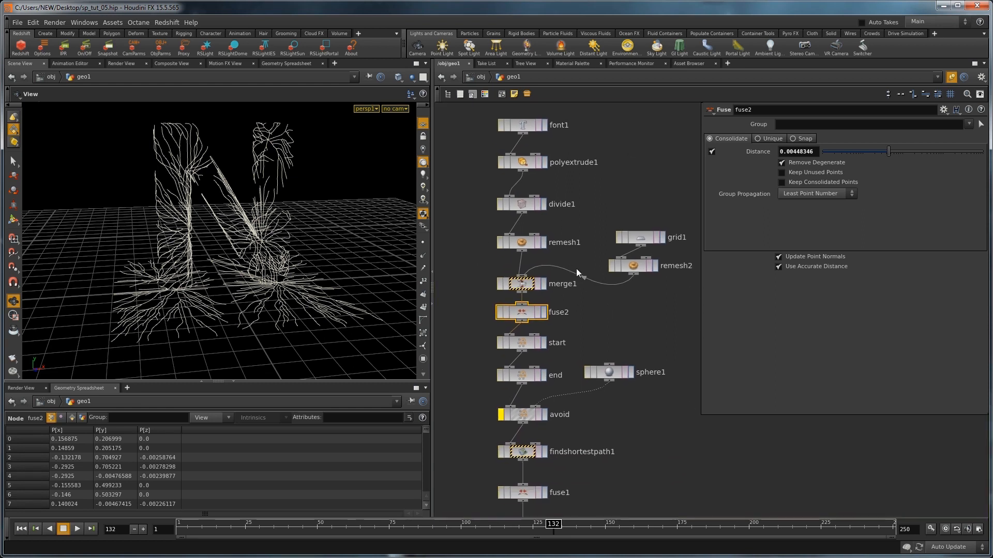
right_click(591, 283)
left_click(595, 297)
middle_click_drag(582, 330, 570, 255)
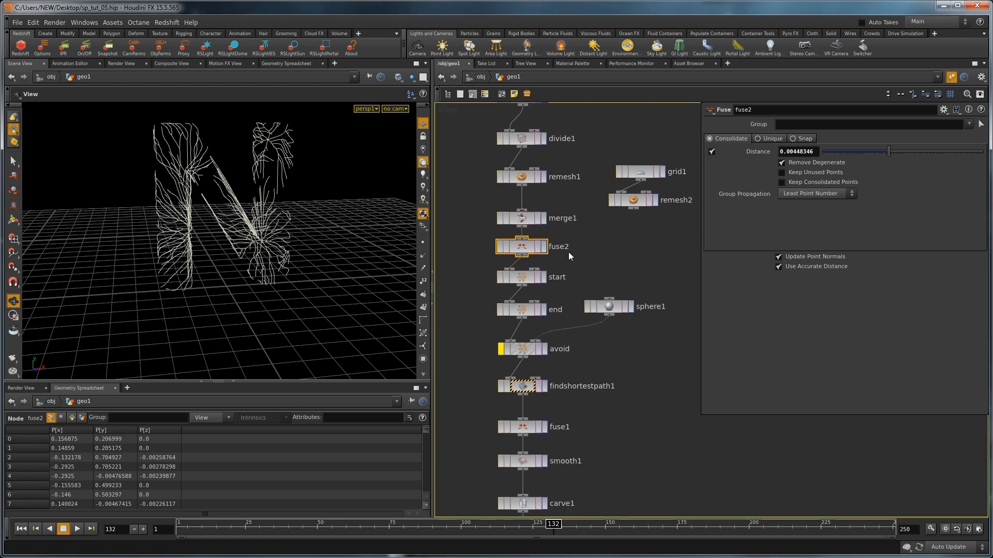
left_click(533, 302)
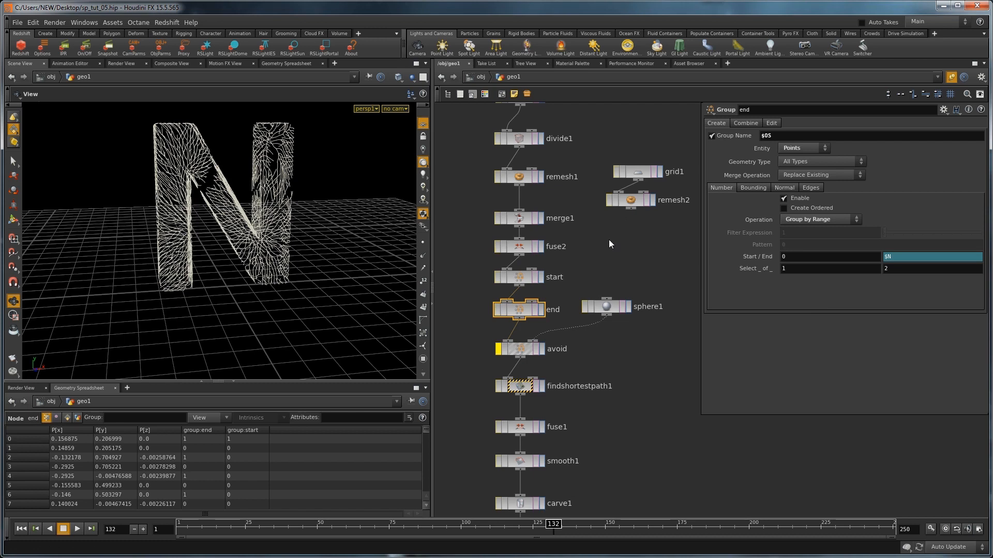
Move the font1, polyextrude1, divide1 and remesh1 nodes away from merge1 to make room in the chain
middle_click_drag(609, 240, 605, 327)
left_click_drag(488, 356, 537, 153)
left_click(578, 210)
middle_click_drag(588, 231, 601, 288)
scroll(602, 288, "up", 2)
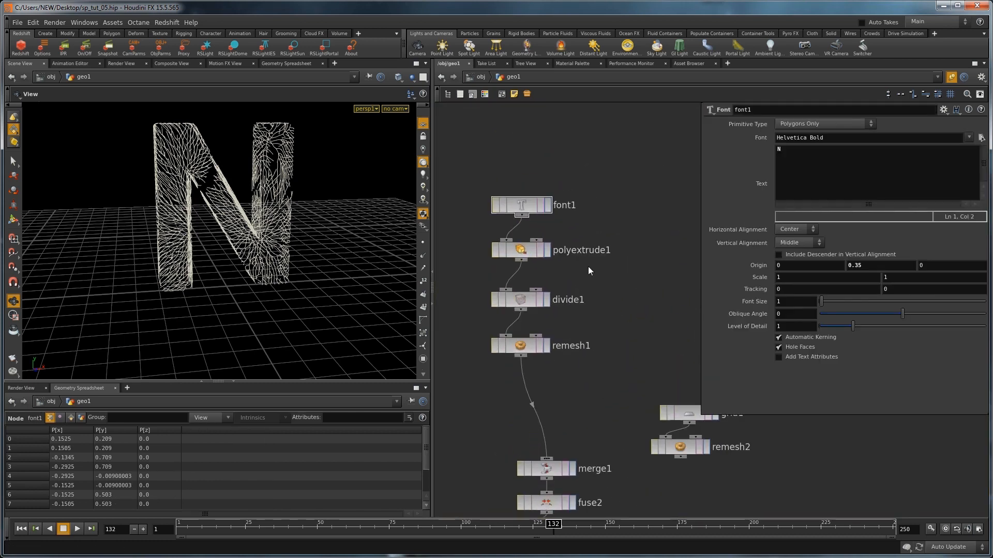
left_click_drag(517, 255, 517, 252)
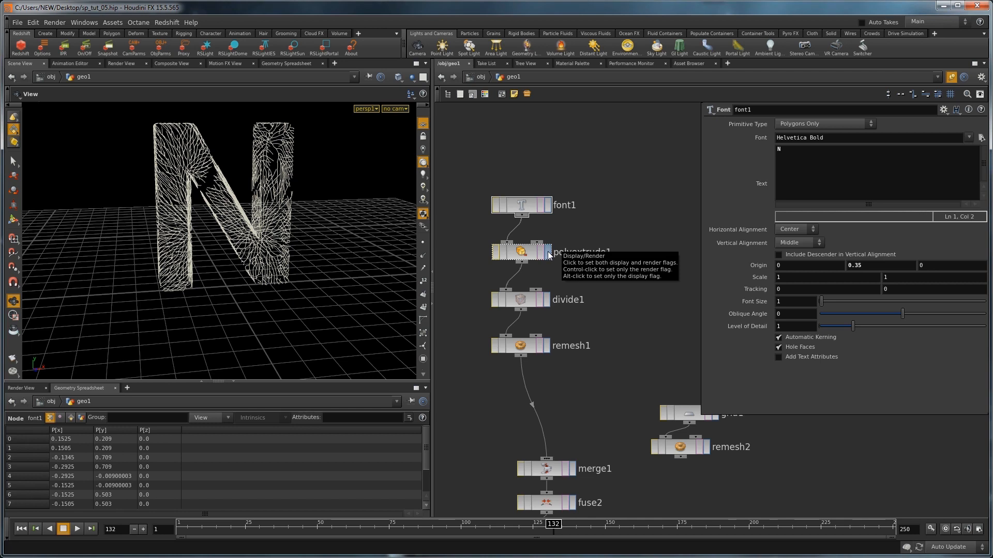
Display remesh1 to view the letter's mesh up close and bypass the node
left_click(547, 347)
mouse_move(566, 388)
middle_mouse_down()
mouse_move(575, 308)
mouse_move(554, 393)
middle_mouse_up()
scroll(554, 372, "up", 2)
scroll(270, 264, "up", 5)
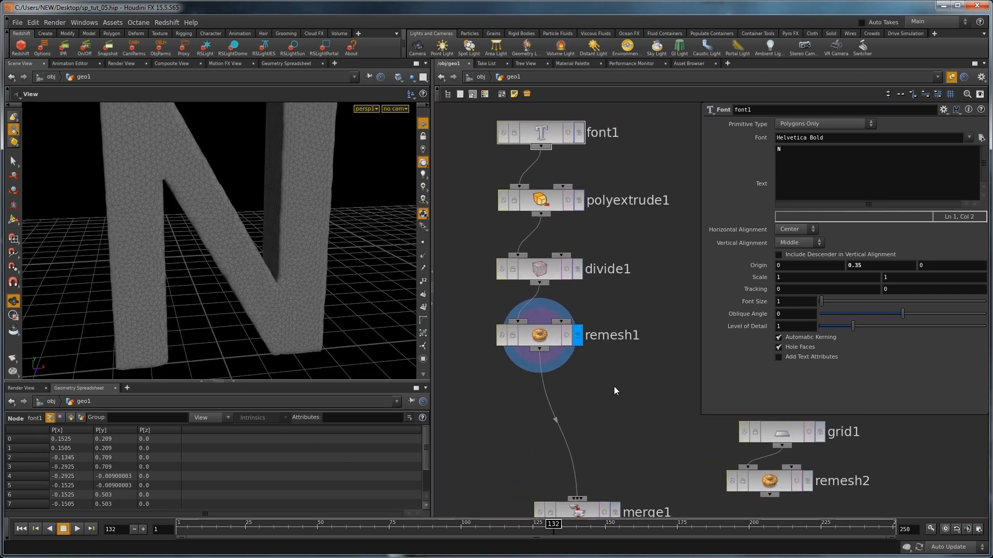
scroll(615, 392, "down", 1)
middle_click_drag(605, 391, 605, 333)
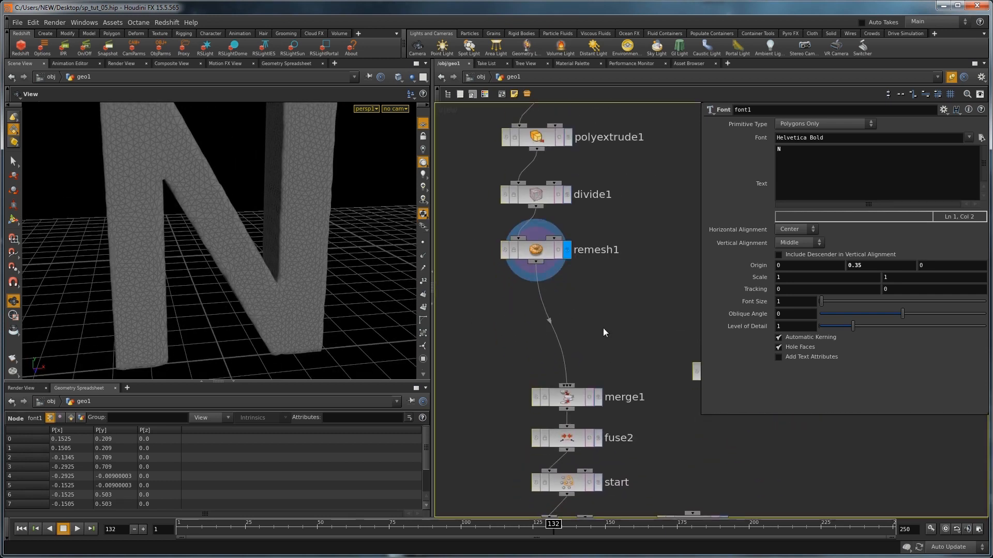
left_click(502, 250)
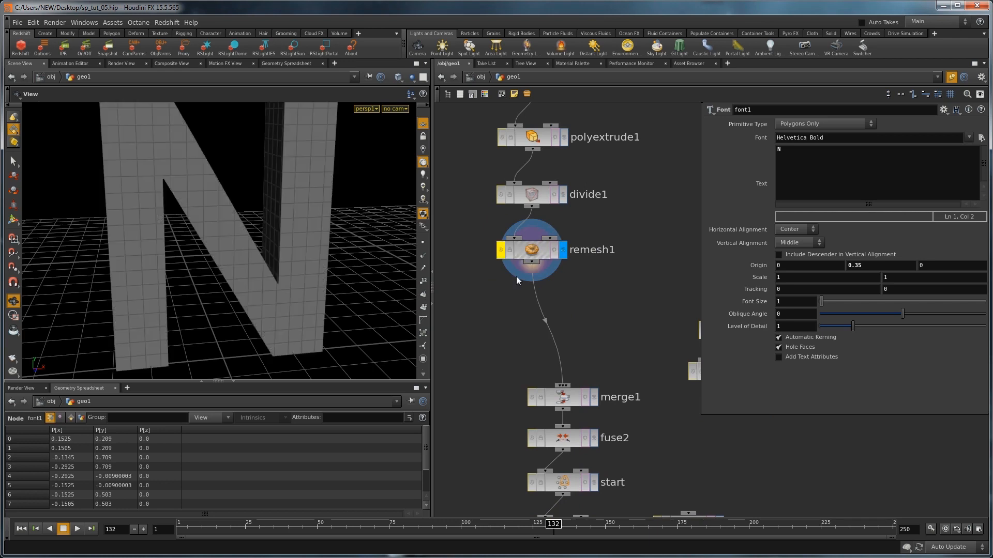
Insert a VDB from Polygons node between remesh1 and merge1, display it, and set its Voxel Size to 0.01
key("Tab")
type("vdb")
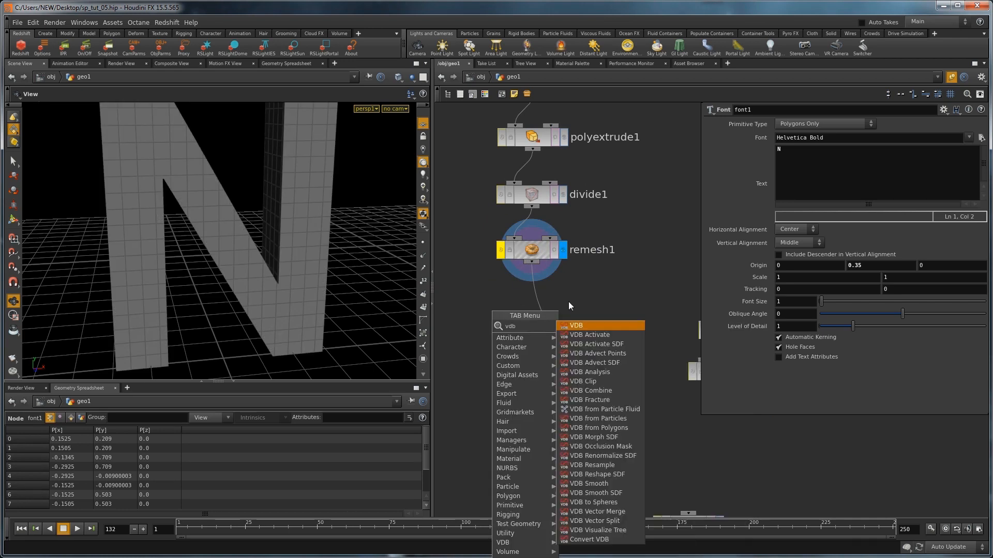
left_click(612, 427)
left_click(528, 293)
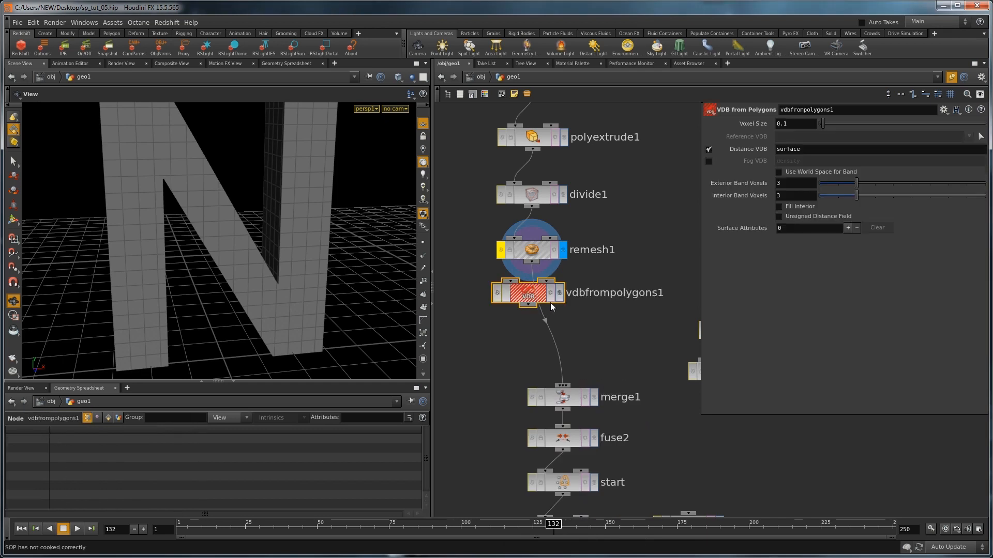
left_click(559, 295)
type("0.01")
key("Return")
Insert a Convert VDB node after vdbfrompolygons1, display it, and set Convert To to Polygons
middle_click_drag(486, 355, 485, 309)
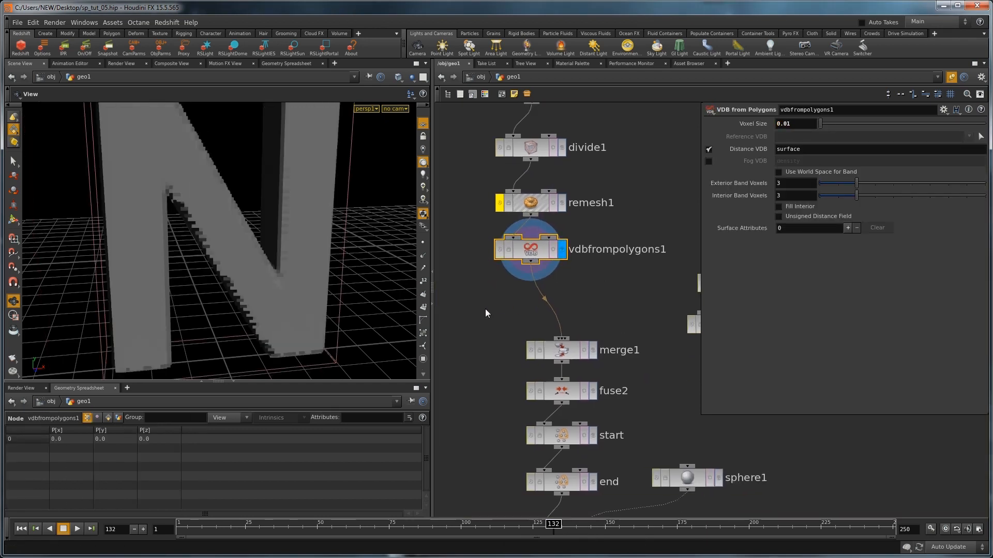
key("Tab")
type("vdb")
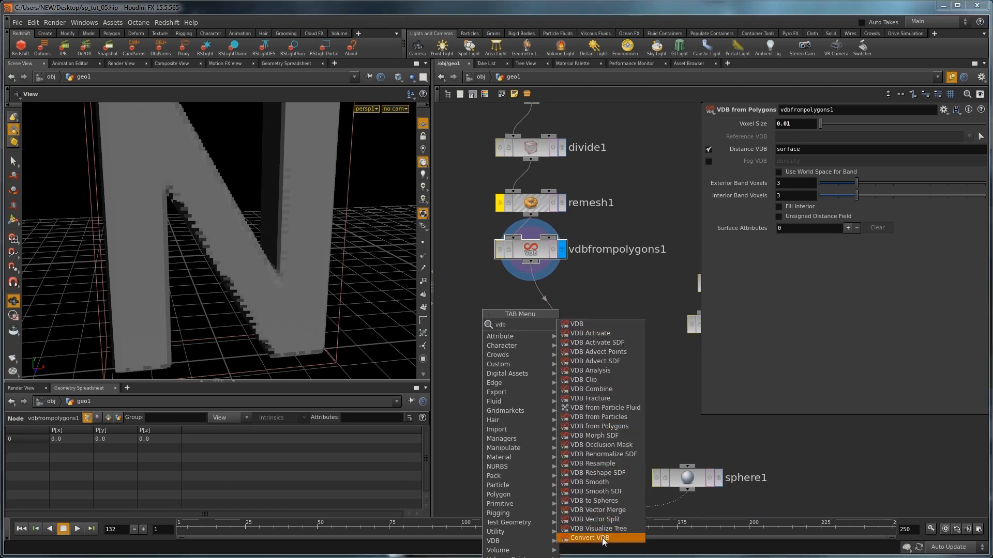
left_click(603, 538)
left_click(540, 294)
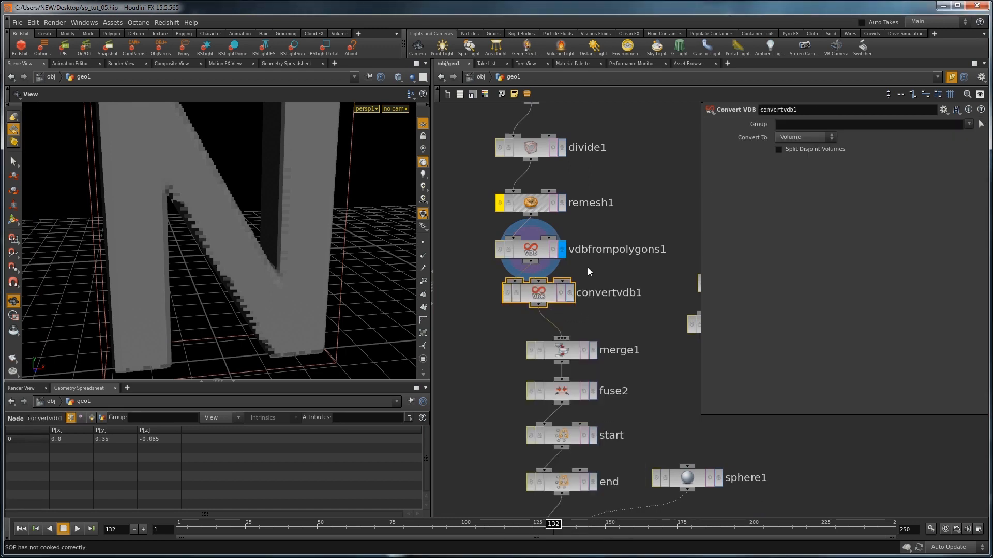
left_click(570, 293)
left_click(817, 137)
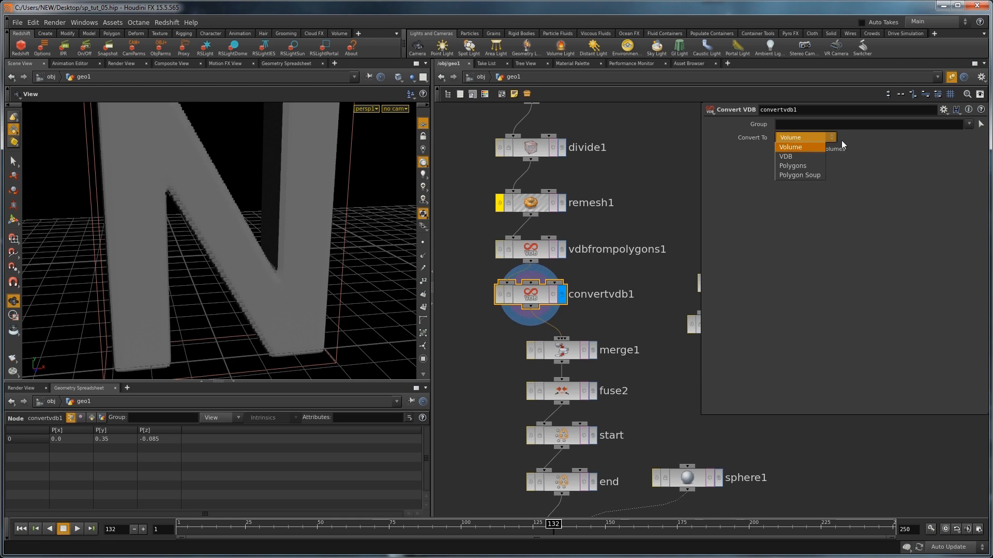
left_click(814, 166)
left_click_drag(239, 192, 380, 274)
Select merge1 through polywire1 with sphere1, line up the chain, and leave a gap below convertvdb1
middle_click_drag(616, 326, 607, 205)
scroll(607, 206, "down", 2)
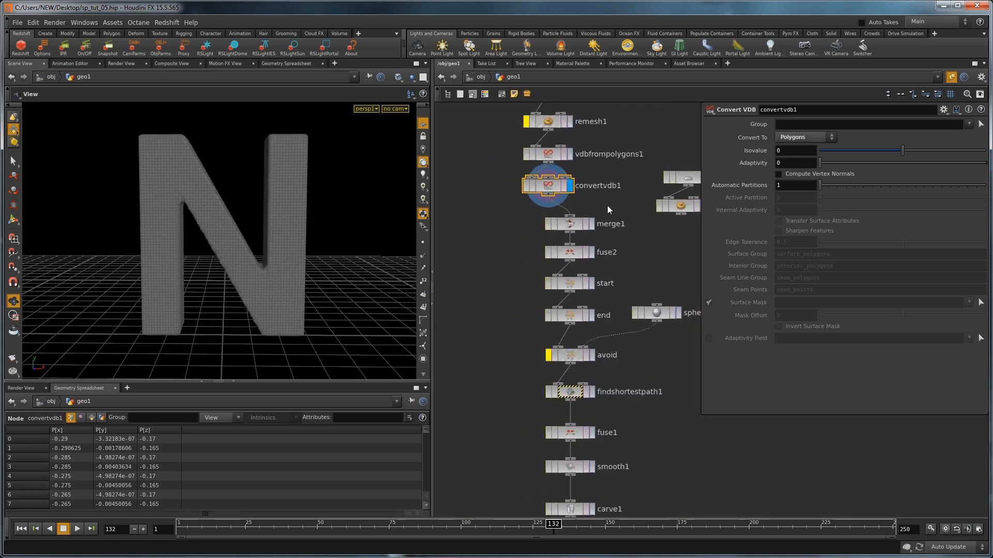
scroll(566, 269, "down", 2)
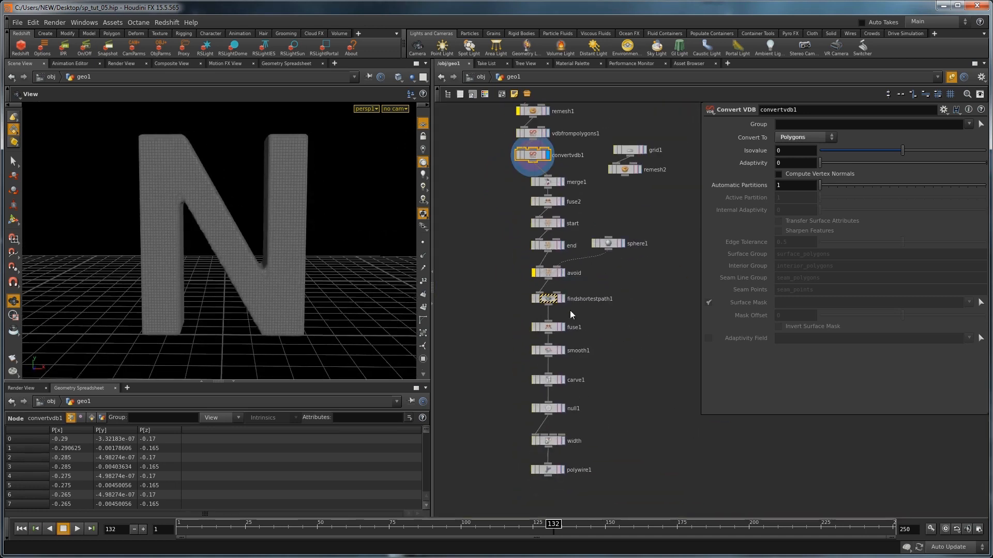
left_click_drag(496, 467, 632, 186)
key("l")
middle_click_drag(564, 185, 542, 322)
scroll(541, 322, "up", 3)
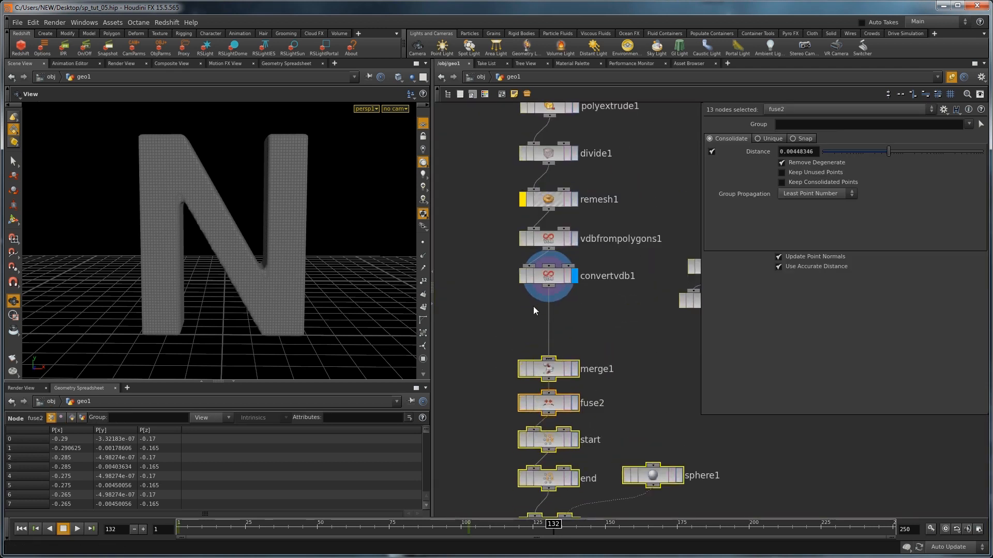
Insert a Smooth node between convertvdb1 and merge1, display it, and set its Smoothing Iterations to 43
left_click(528, 309)
key("Tab")
type("smo")
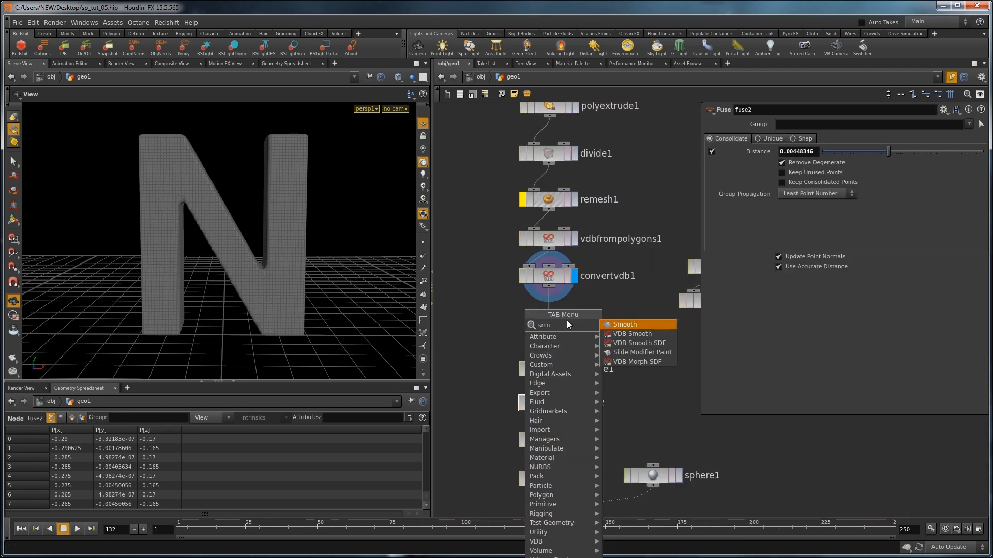
left_click(623, 325)
left_click(546, 311)
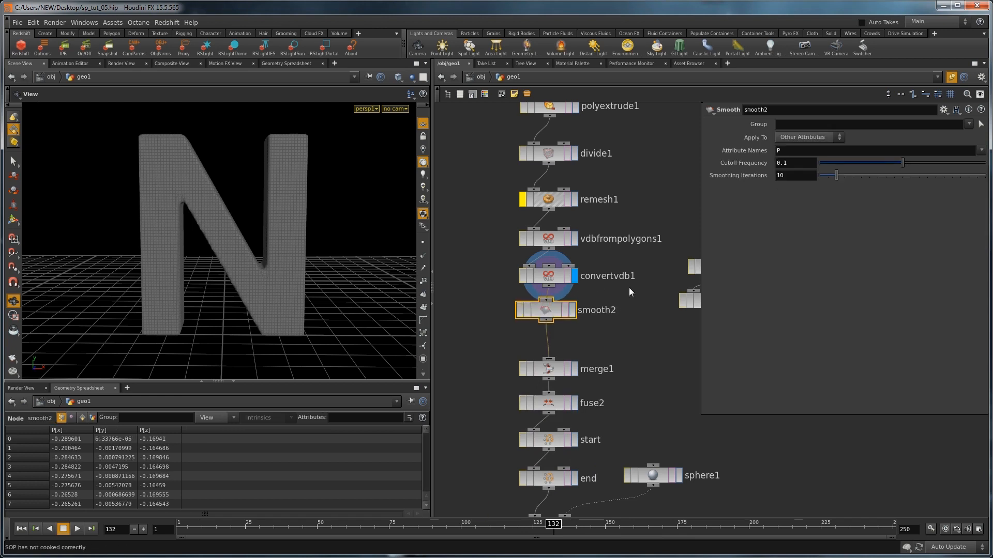
left_click(572, 311)
left_click_drag(836, 175, 891, 176)
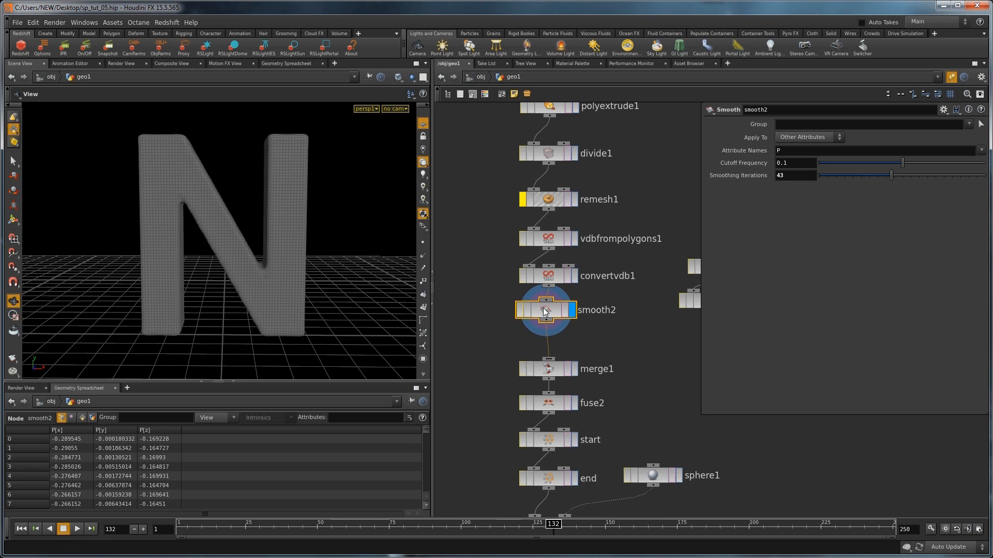
Display findshortestpath1 and scrub to frame 42 to examine the paths on the converted mesh
scroll(586, 360, "down", 5)
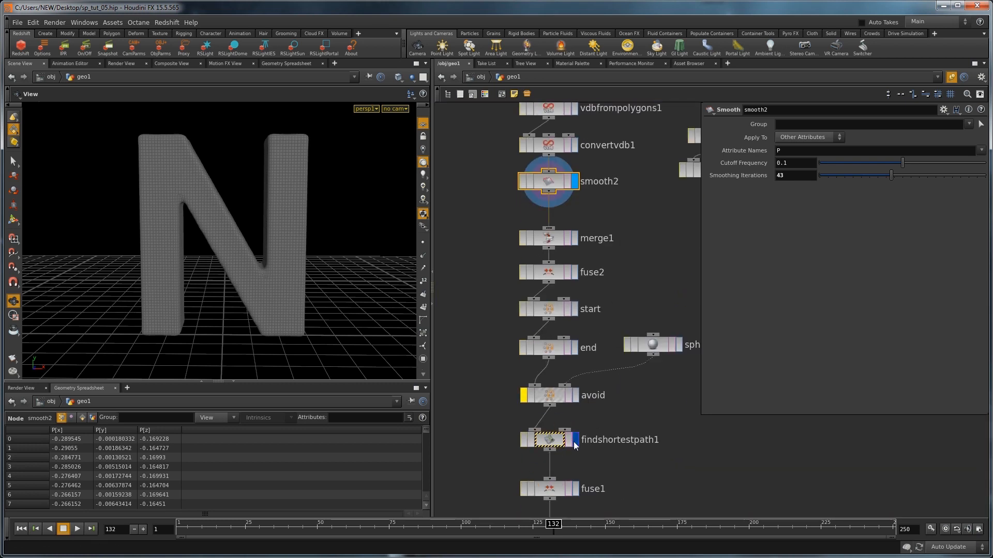
left_click(574, 440)
left_click_drag(180, 531, 297, 534)
scroll(645, 438, "down", 10)
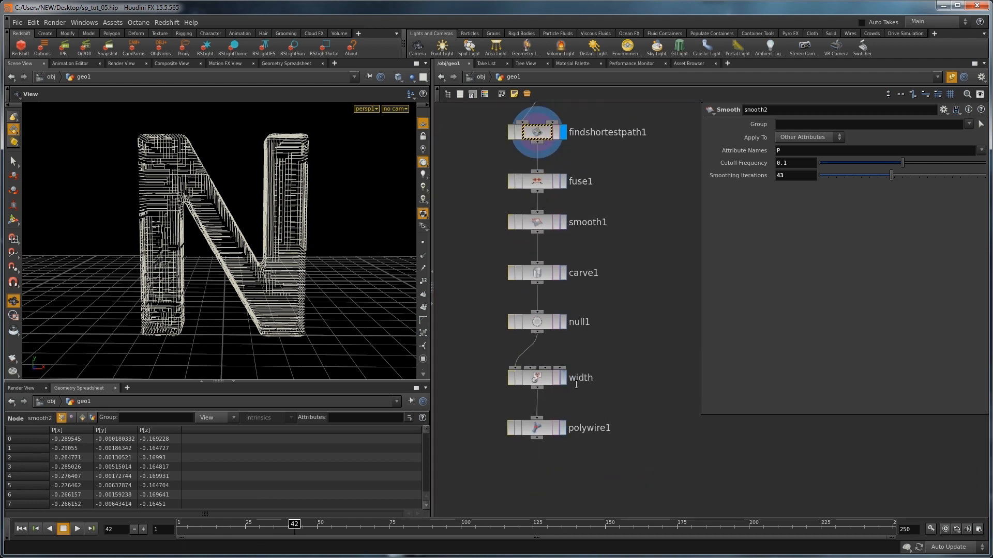
Display the carved curves at null1 and scrub to frame 70 to preview their growth
left_click(563, 378)
scroll(578, 352, "up", 3)
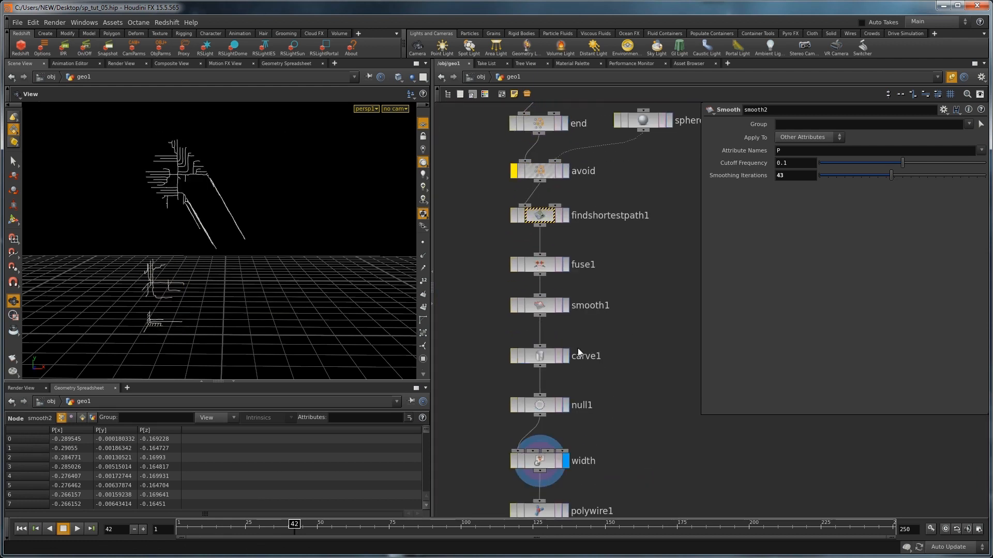
left_click(565, 409)
left_click_drag(194, 529, 374, 543)
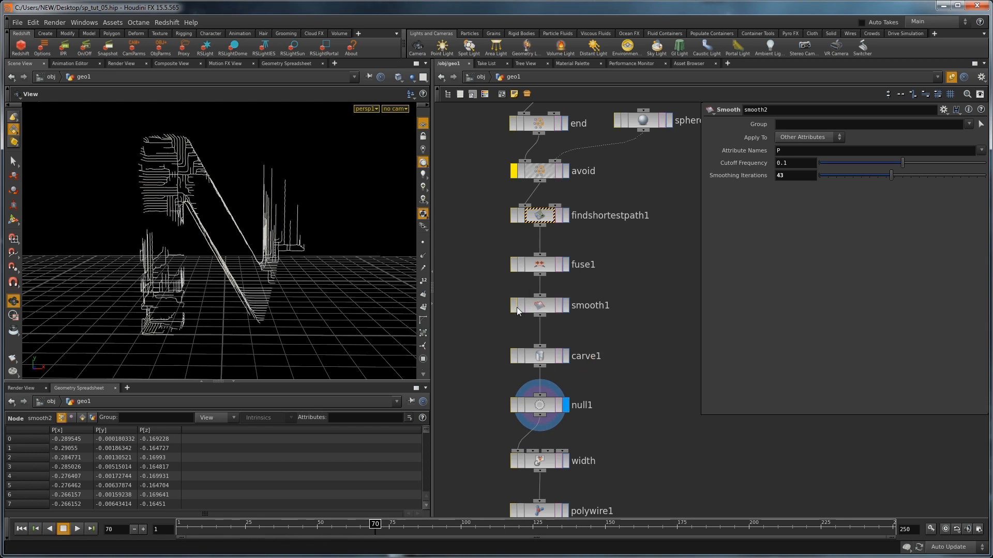
Bypass smooth1 and scrub to frame 67 to inspect the unsmoothed curves from several angles
left_click(514, 306)
left_click_drag(200, 527, 478, 528)
left_click_drag(245, 527, 366, 528)
left_click_drag(293, 195, 274, 252)
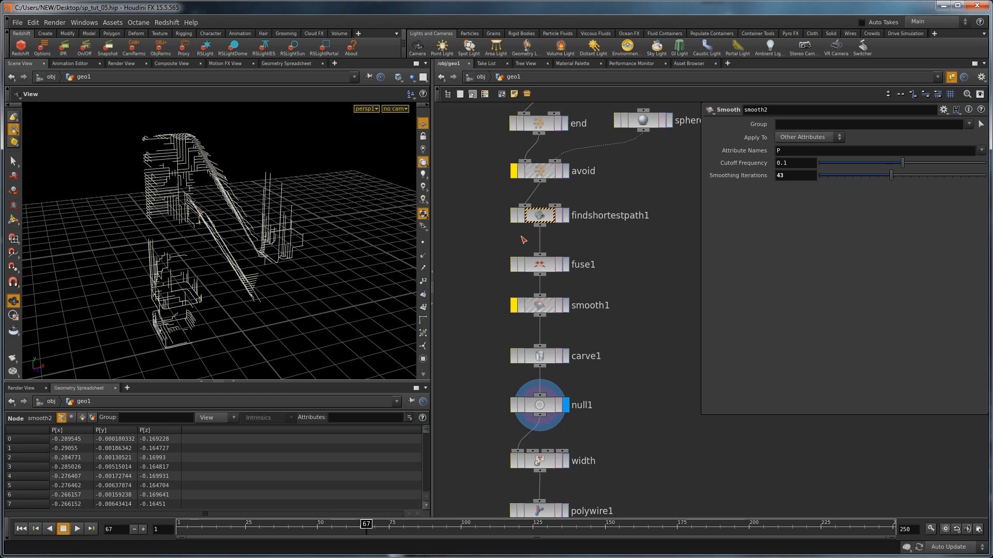
left_click_drag(297, 219, 260, 233)
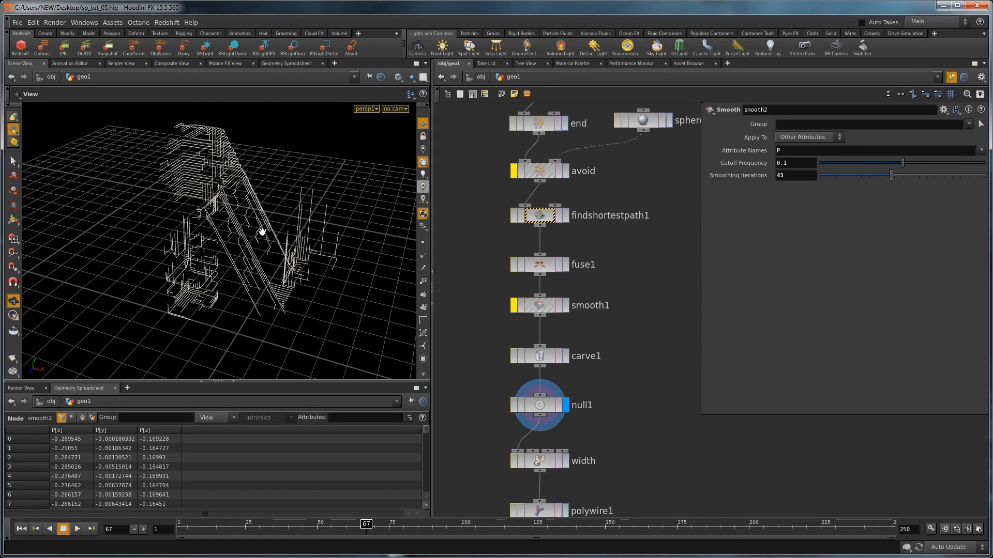
Scrub through the growth animation to frame 98 and examine the circuit-like letter from different angles
left_click_drag(191, 526, 401, 527)
left_click_drag(292, 266, 347, 248)
left_click_drag(197, 528, 308, 531)
left_click_drag(375, 535, 455, 531)
left_click_drag(303, 226, 279, 266)
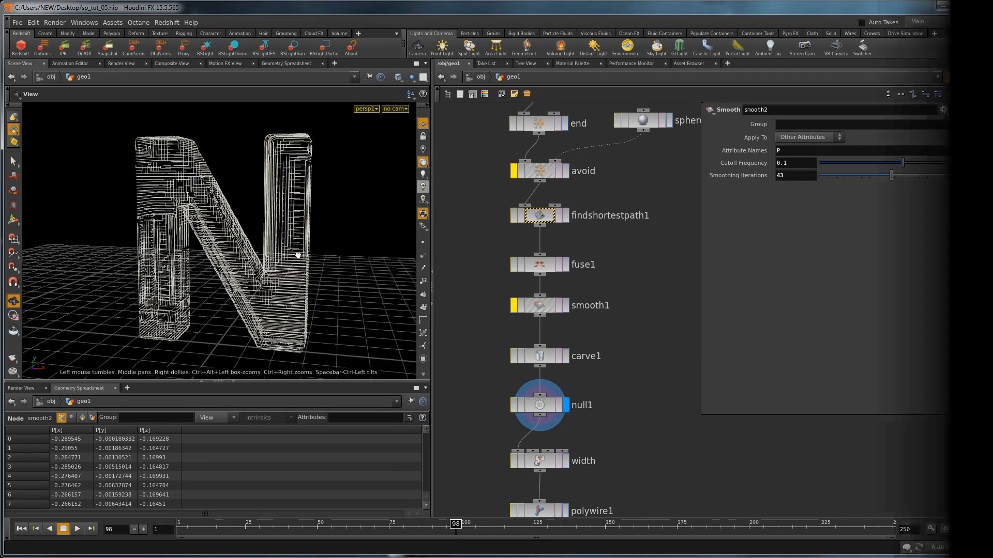